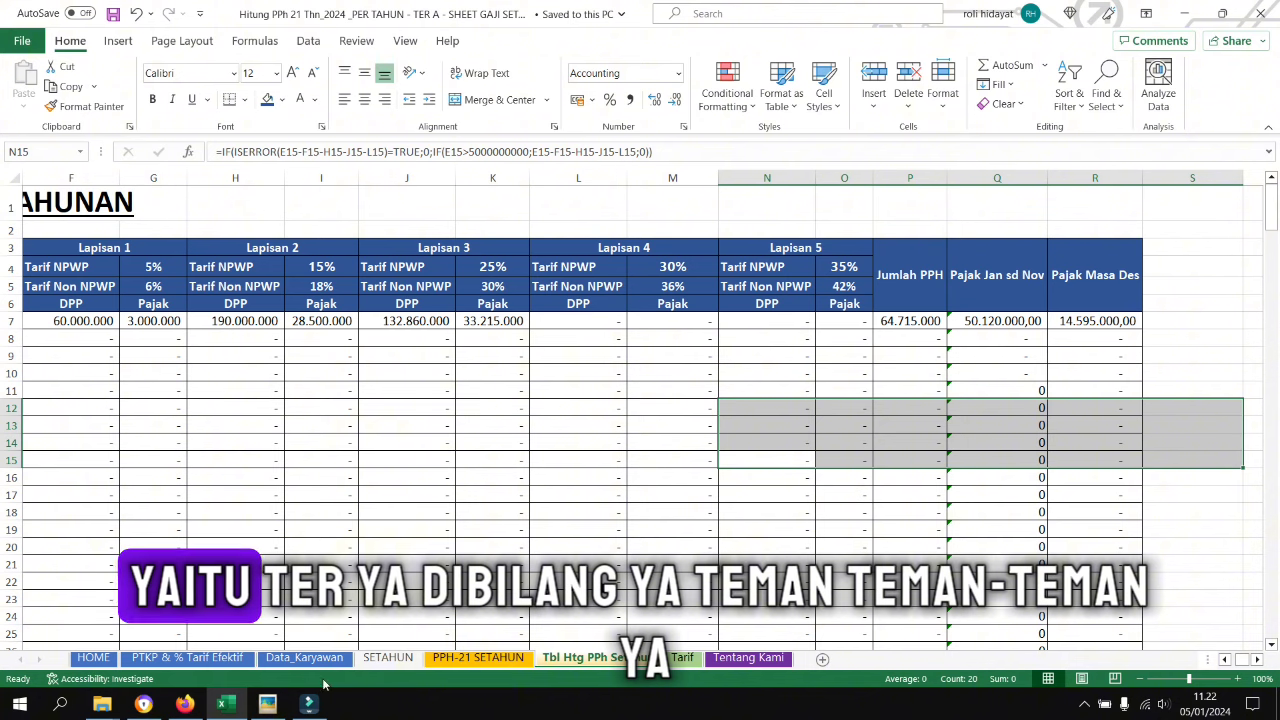
# - Switch to the photo viewer and read the CONTOH PEGAWAI TETAP example of the PPh 21 calculation
pyautogui.moveTo(265, 703)
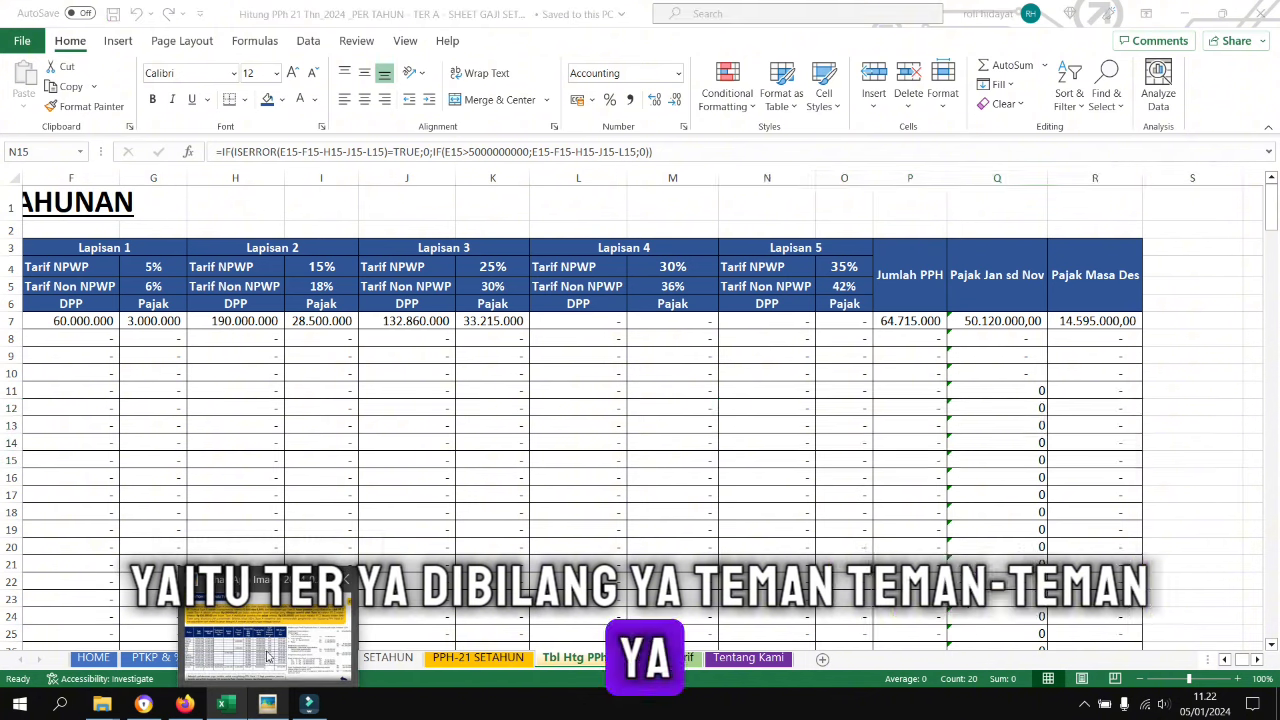
pyautogui.click(267, 655)
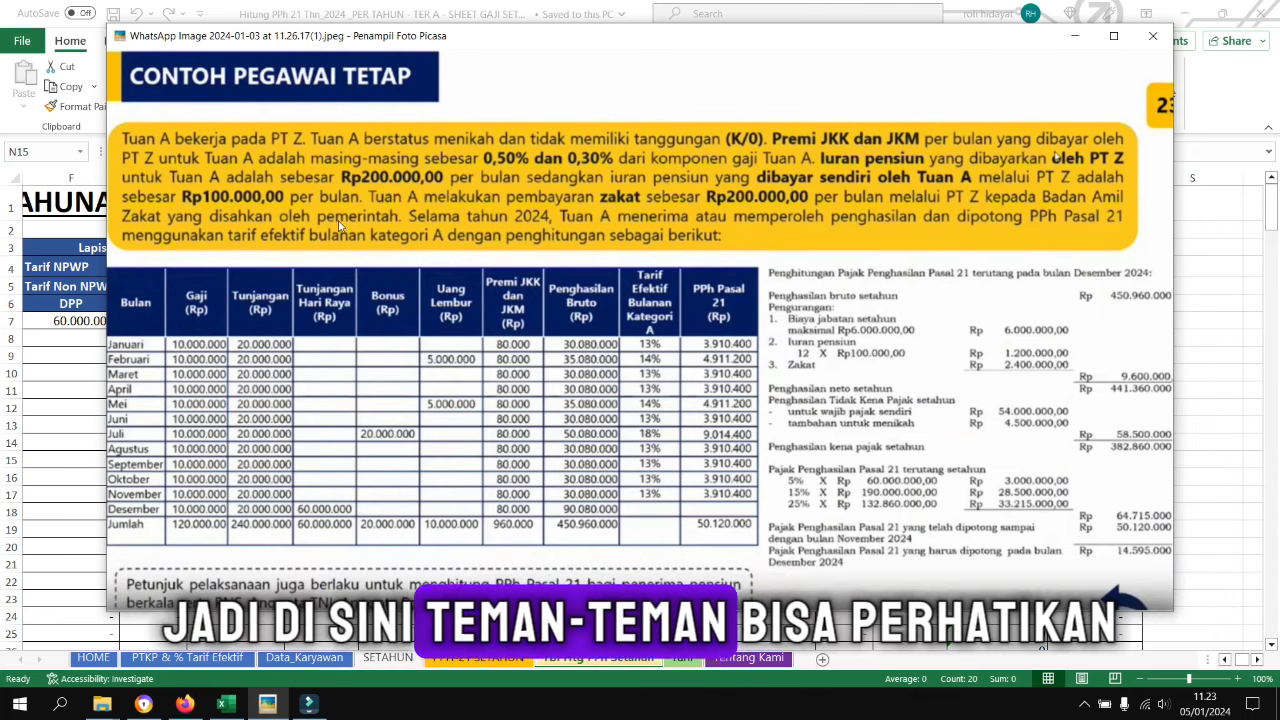
pyautogui.moveTo(528, 72); pyautogui.dragTo(540, 63)
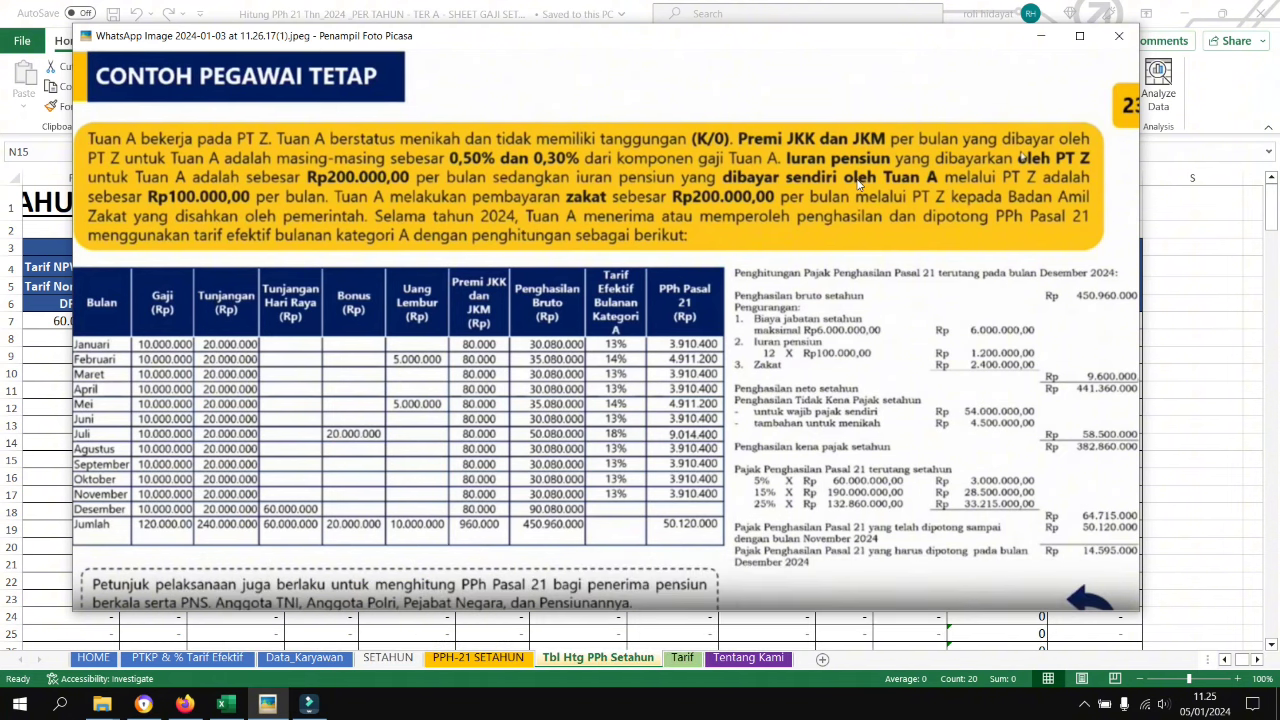
# - Open WhatsApp Image 2024-01-03 at 11.25.35 from the aturan pajak folder and read the monthly TER categories A, B and C
pyautogui.moveTo(97, 712)
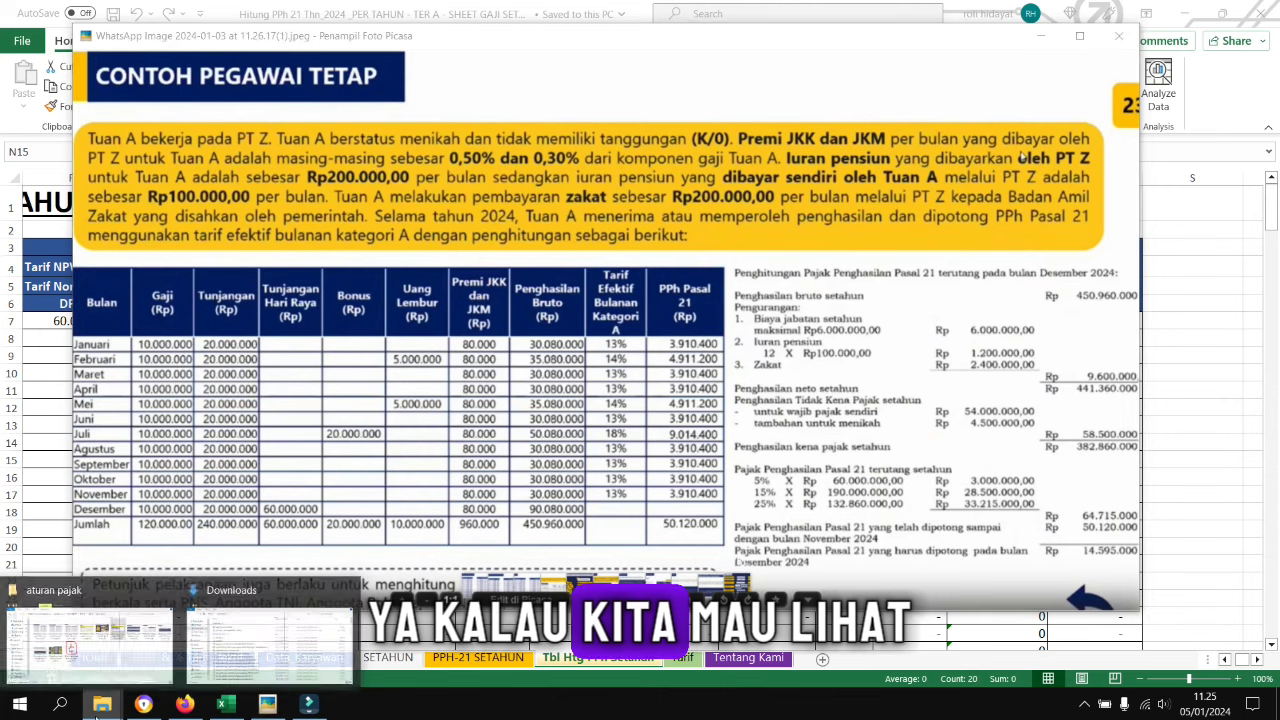
pyautogui.click(138, 633)
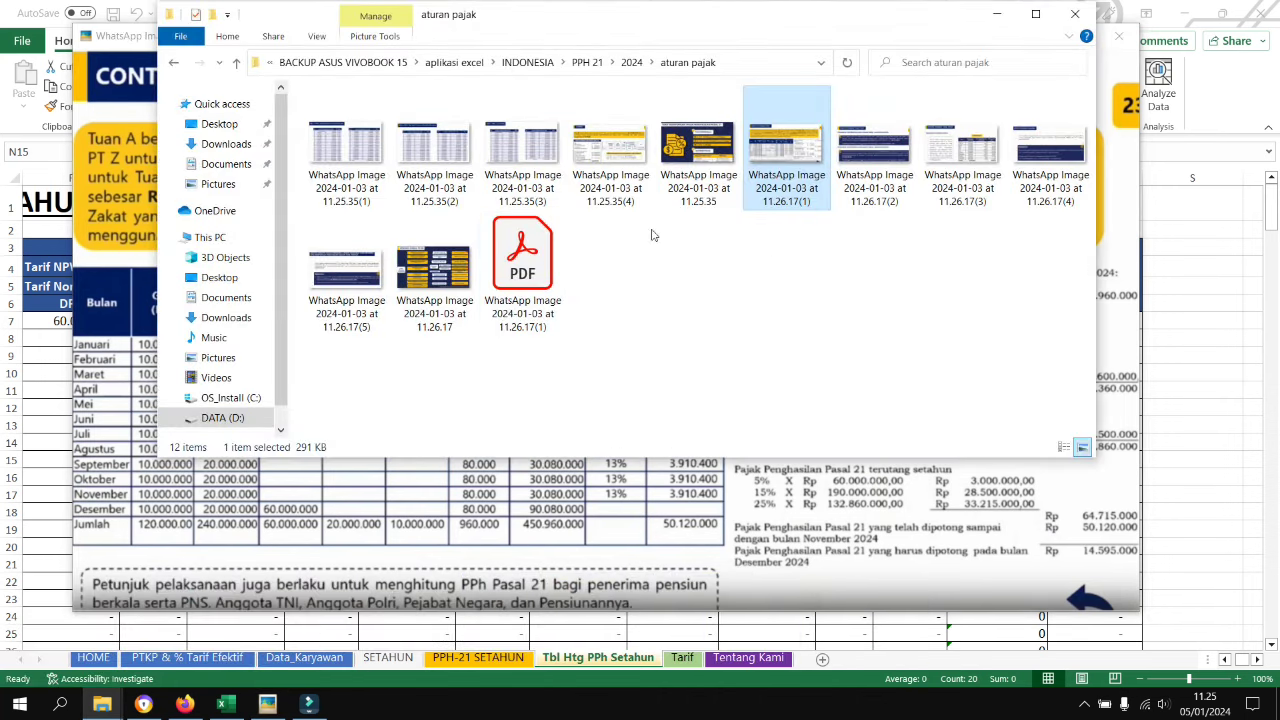
pyautogui.doubleClick(703, 152)
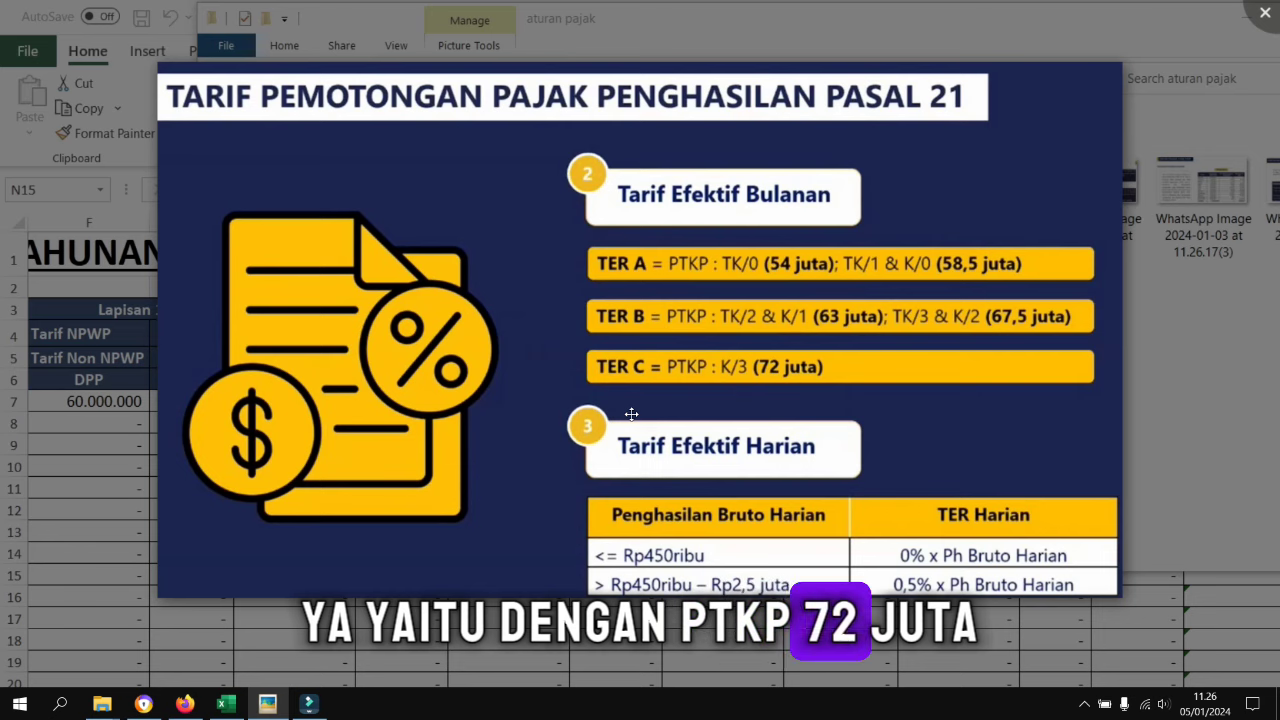
# - Close the tariff image and reopen the example image WhatsApp Image 2024-01-03 at 11.26.17(1) from the aturan pajak folder
pyautogui.click(262, 708)
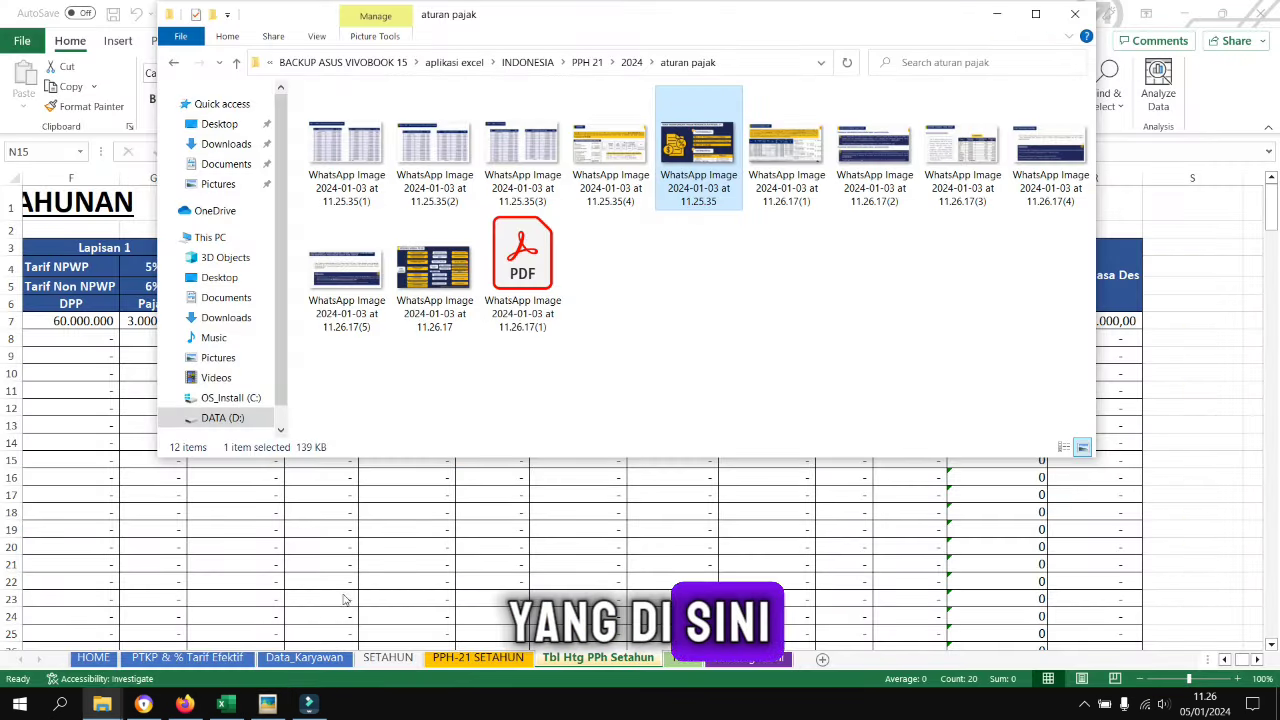
pyautogui.click(267, 705)
pyautogui.click(252, 709)
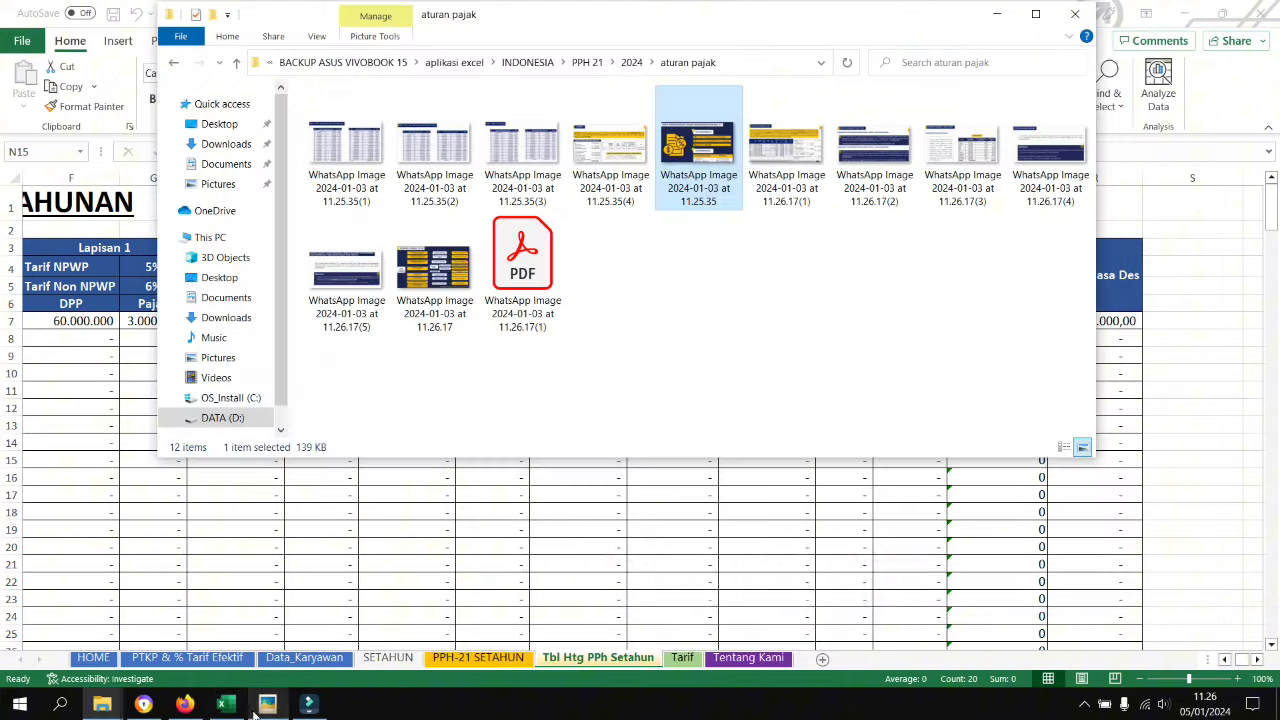
pyautogui.doubleClick(785, 168)
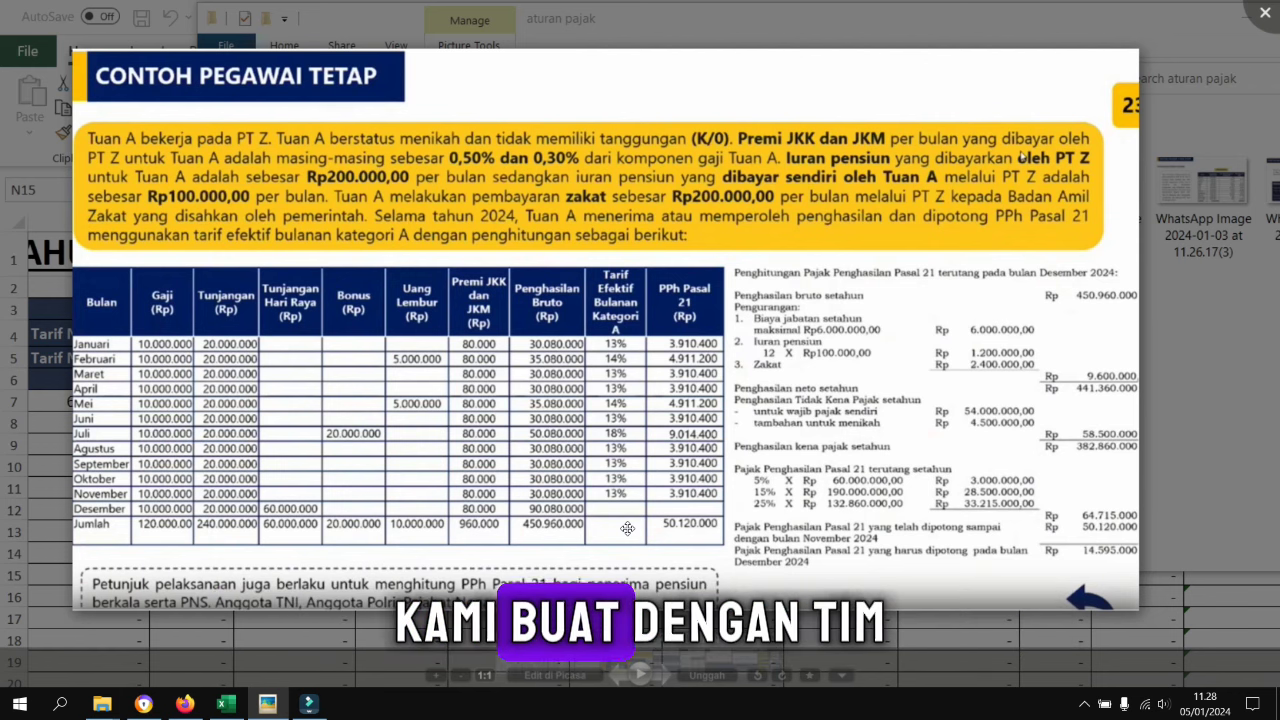
# - Switch to the Excel workbook and look over the January to November income amounts in H6:P16 of the SETAHUN sheet
pyautogui.click(226, 703)
pyautogui.moveTo(492, 477); pyautogui.dragTo(20, 477)
pyautogui.click(187, 657)
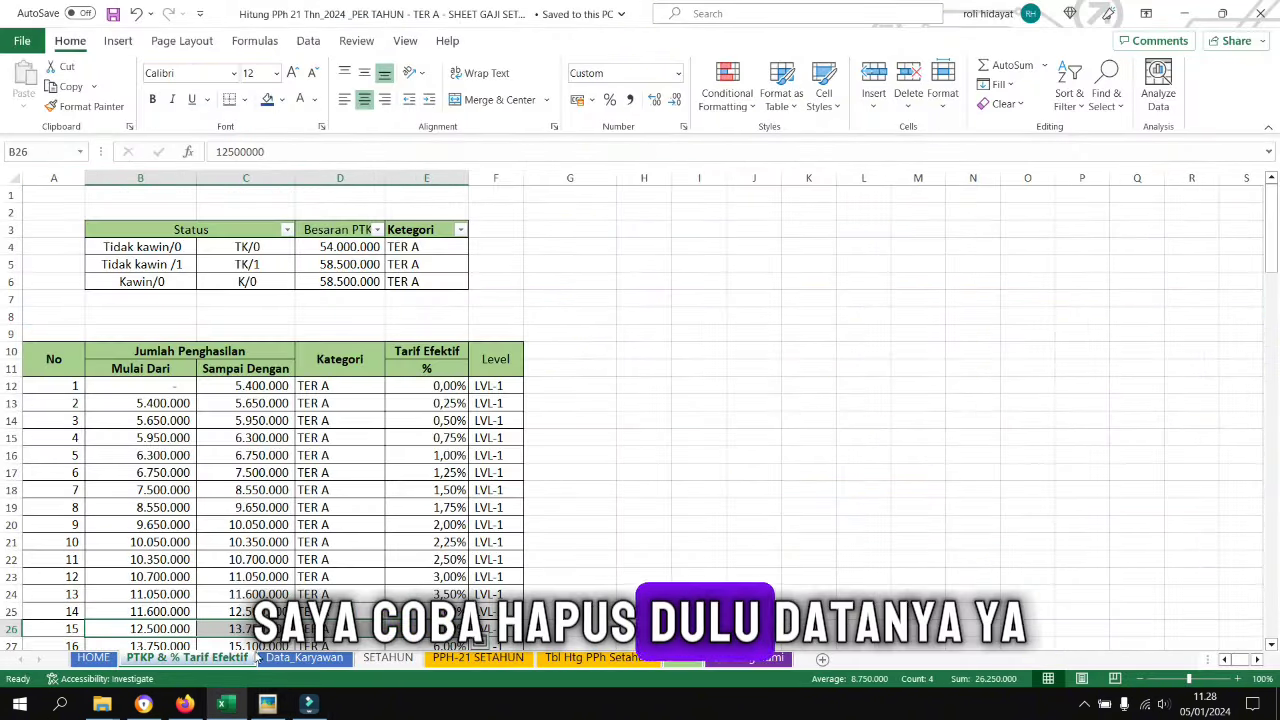
pyautogui.click(304, 657)
pyautogui.click(368, 660)
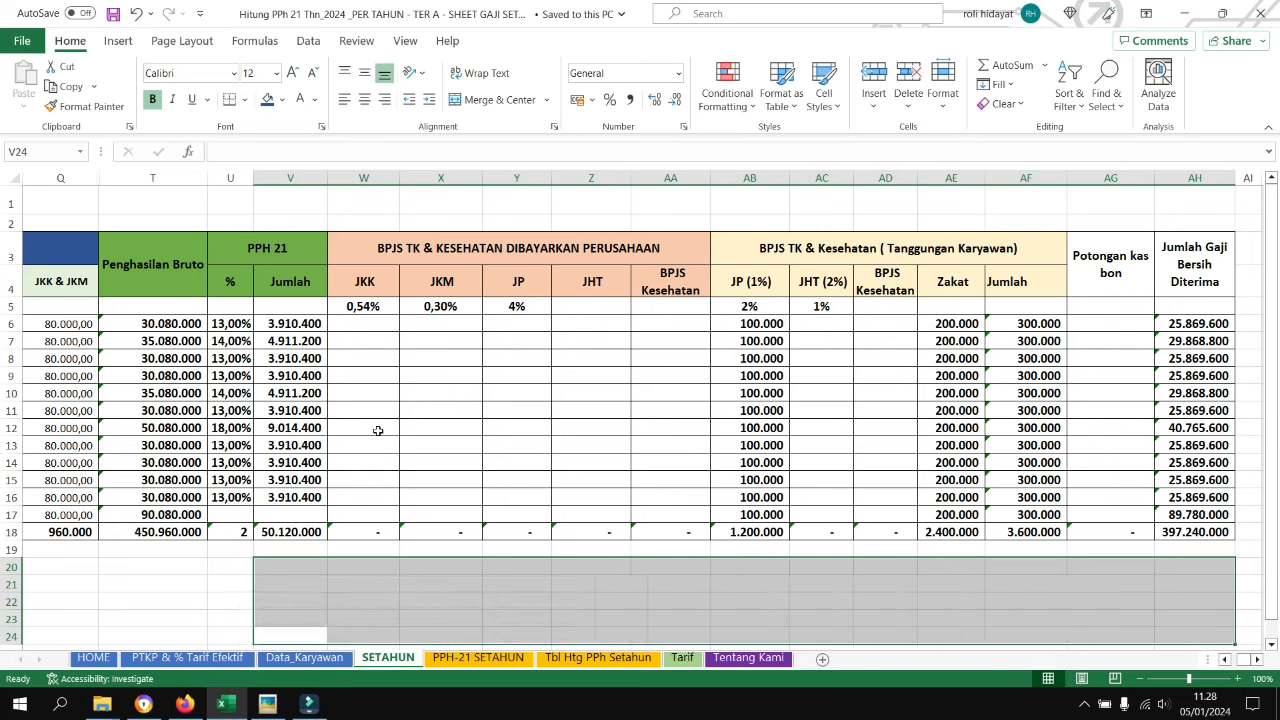
pyautogui.moveTo(434, 397); pyautogui.dragTo(25, 410)
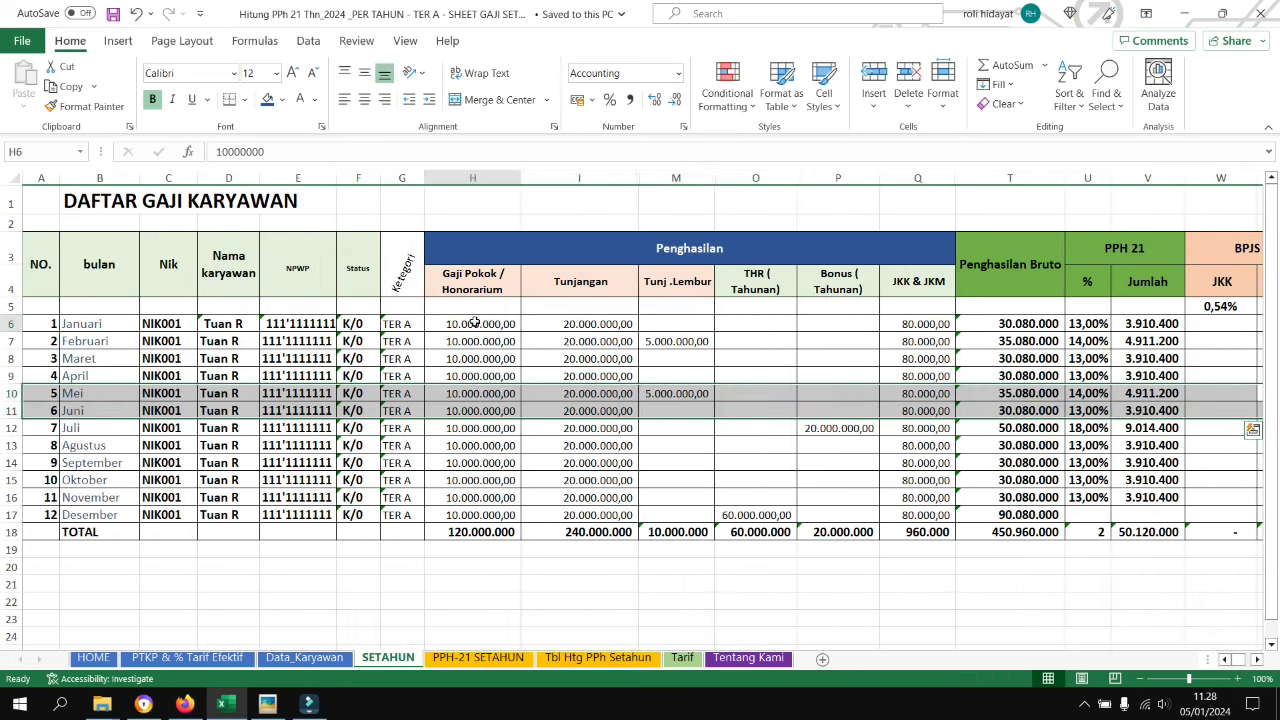
pyautogui.moveTo(472, 324); pyautogui.dragTo(806, 496)
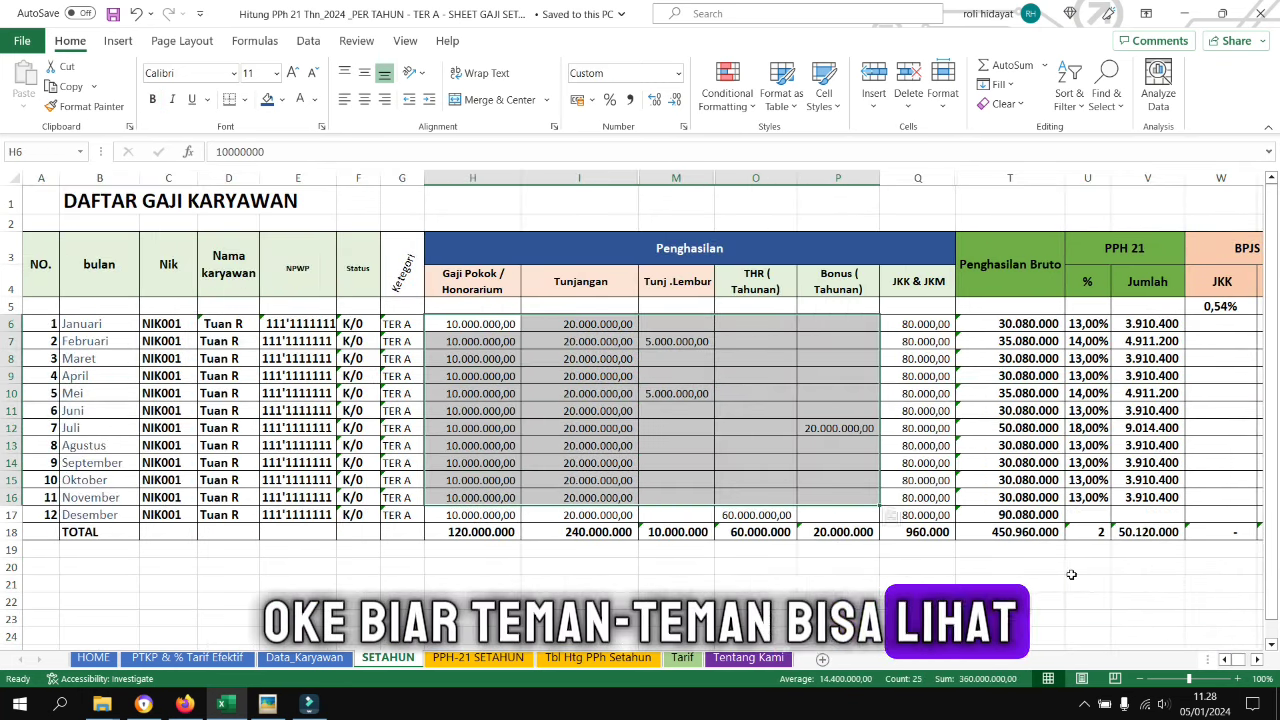
# - Compare the total PPh 21 in V18 of the SETAHUN sheet with the total in the example image
pyautogui.moveTo(1071, 571); pyautogui.dragTo(1265, 548)
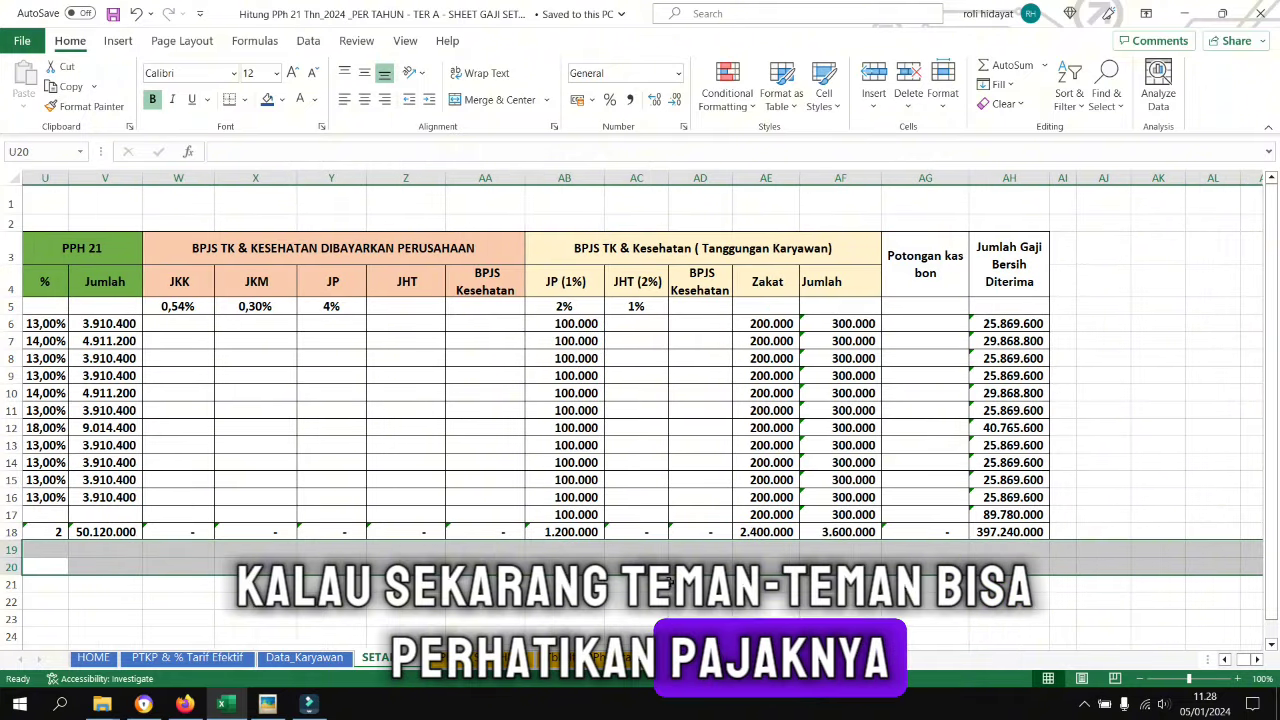
pyautogui.click(105, 532)
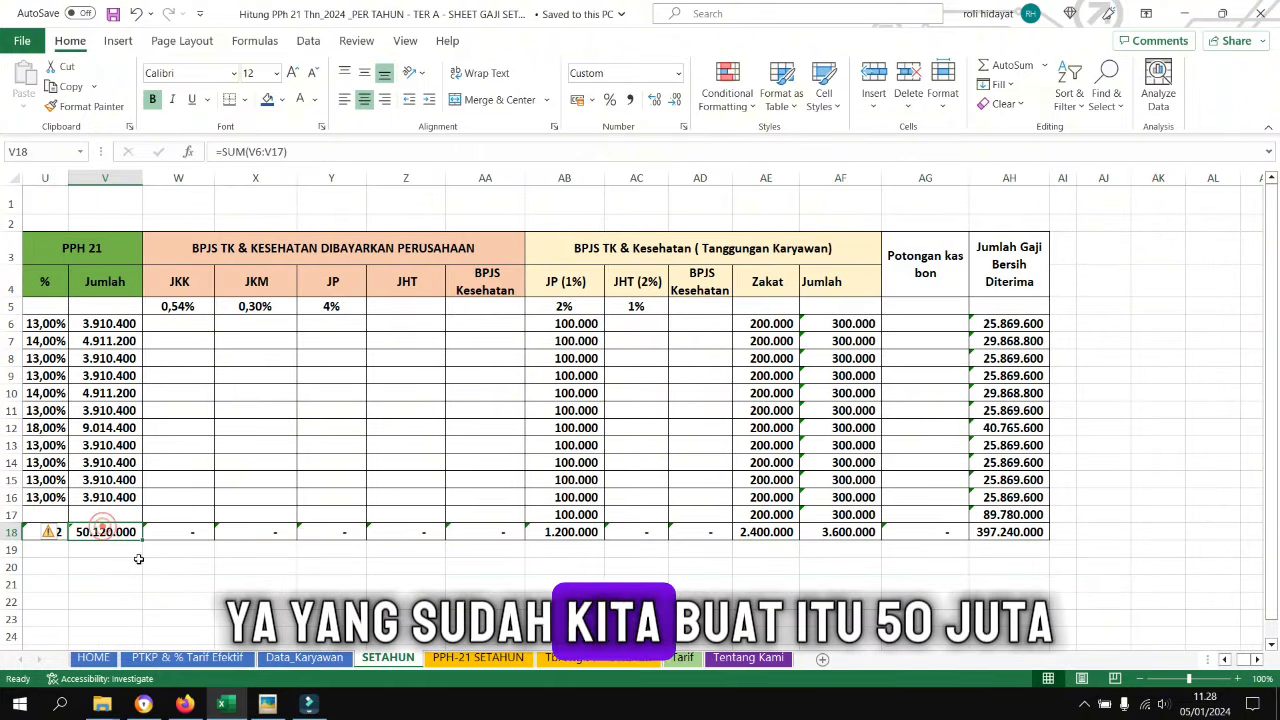
pyautogui.click(267, 703)
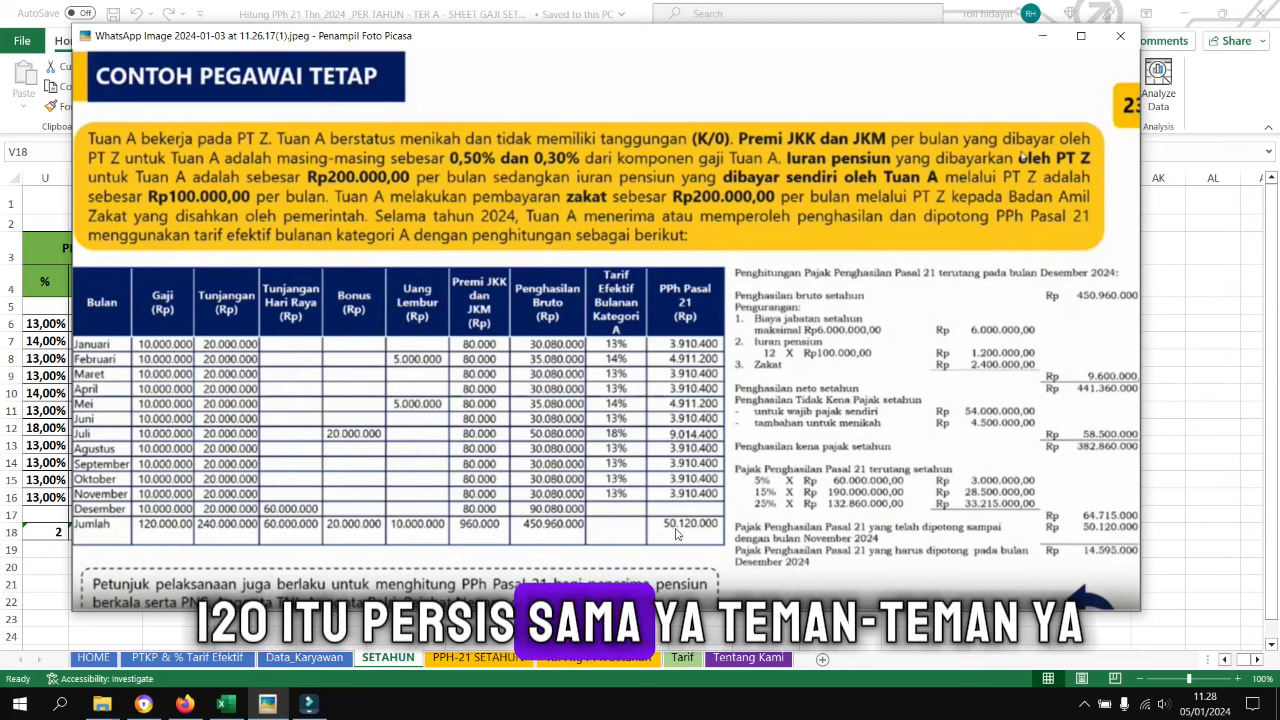
pyautogui.click(980, 652)
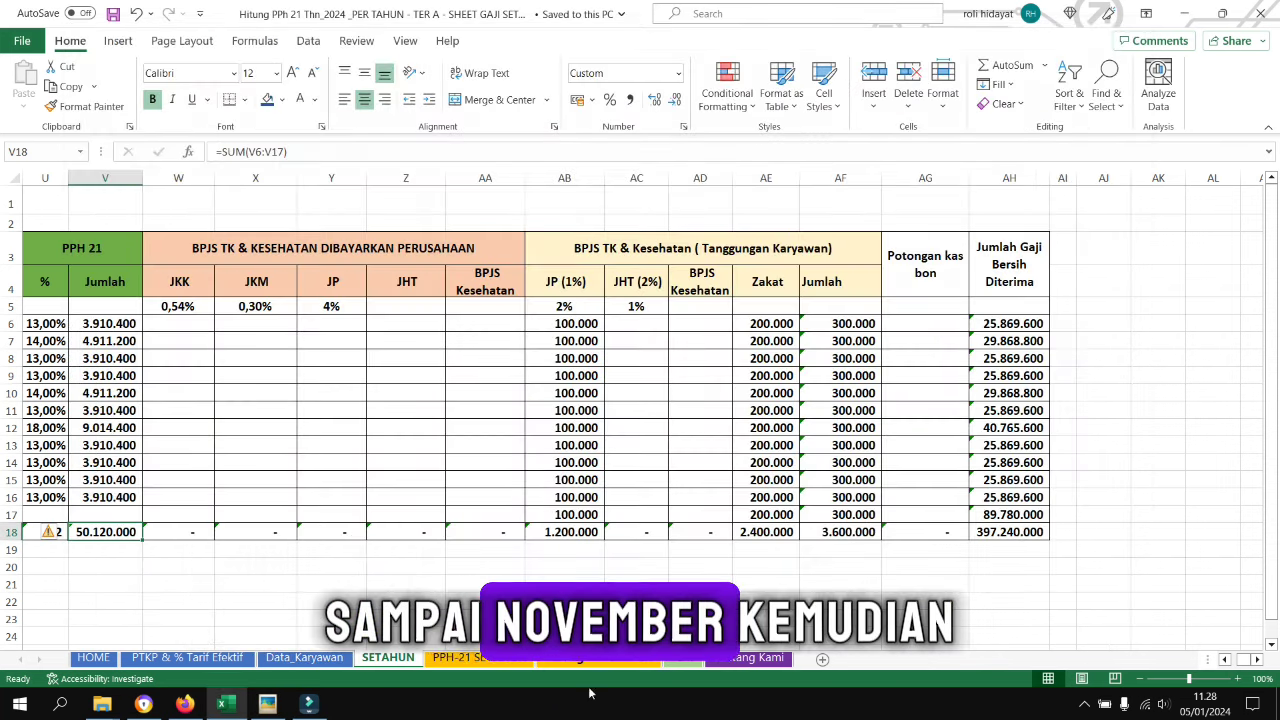
# - Compare the first employee's PPH Setahun in AC6 of the PPH-21 SETAHUN sheet with the annual tax in the example image
pyautogui.click(478, 657)
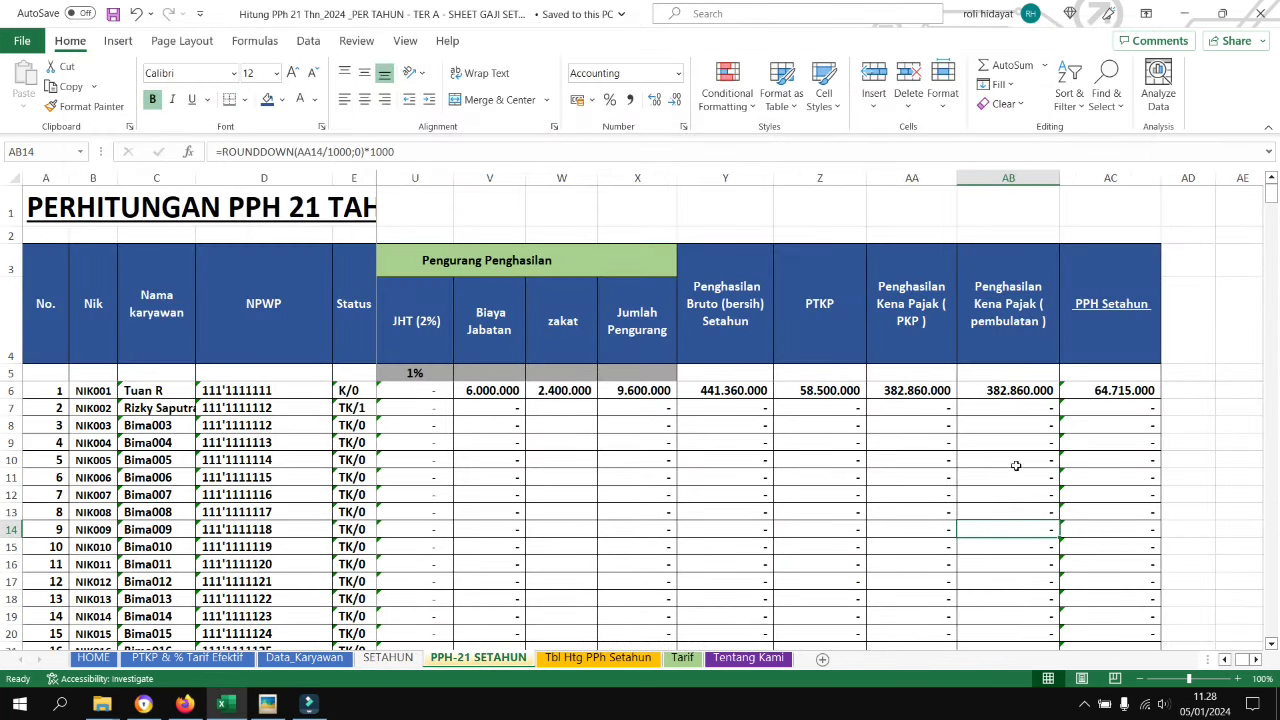
pyautogui.press('Right')
pyautogui.hotkey('ctrl', 'Up')
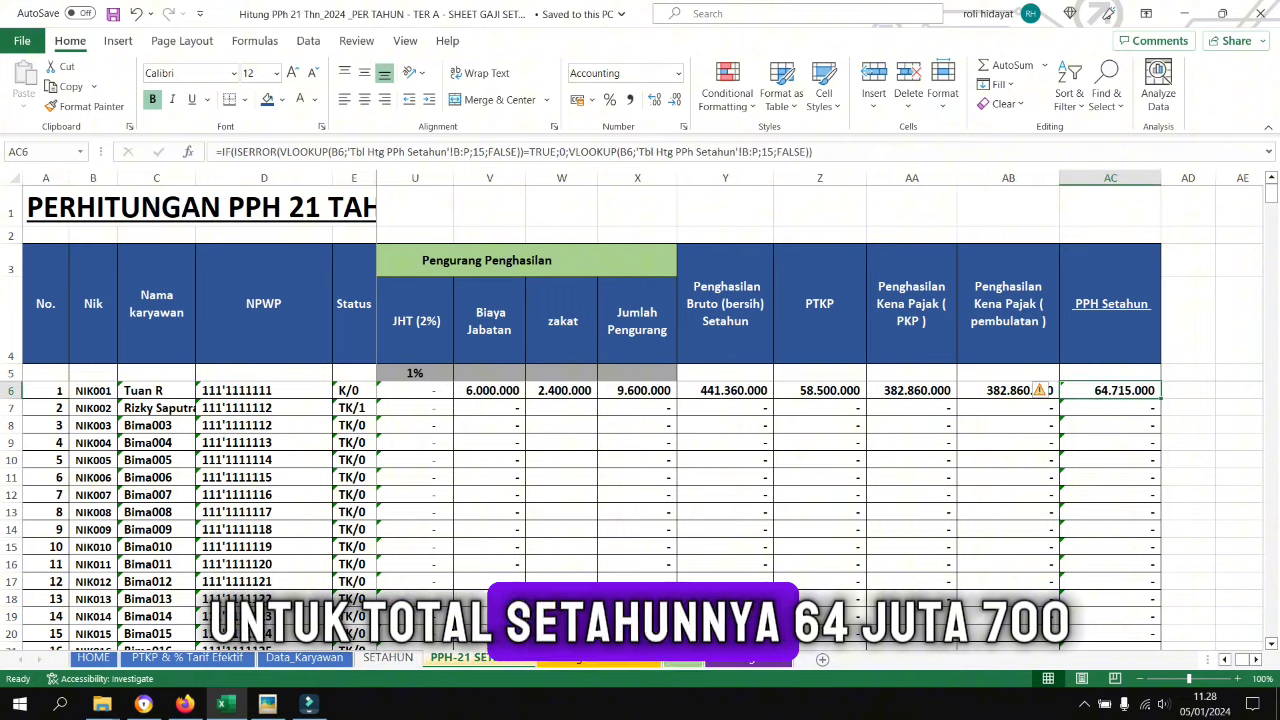
pyautogui.click(309, 703)
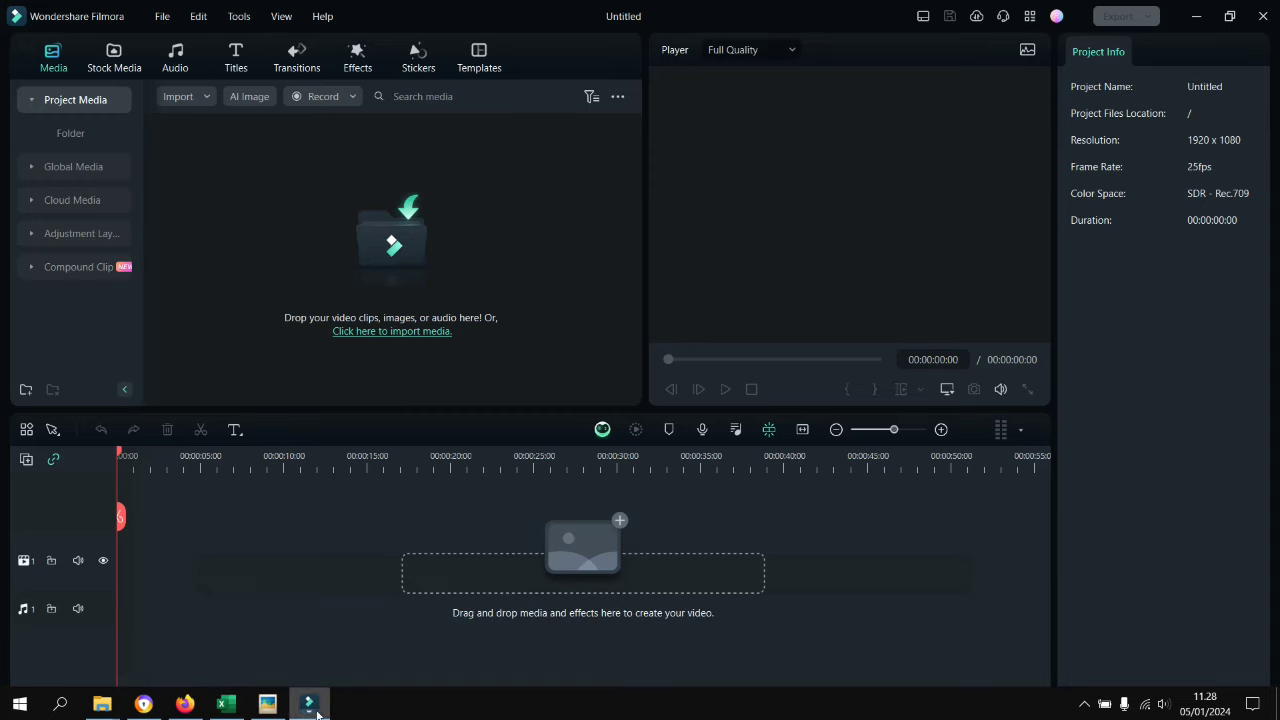
pyautogui.click(309, 703)
pyautogui.click(266, 704)
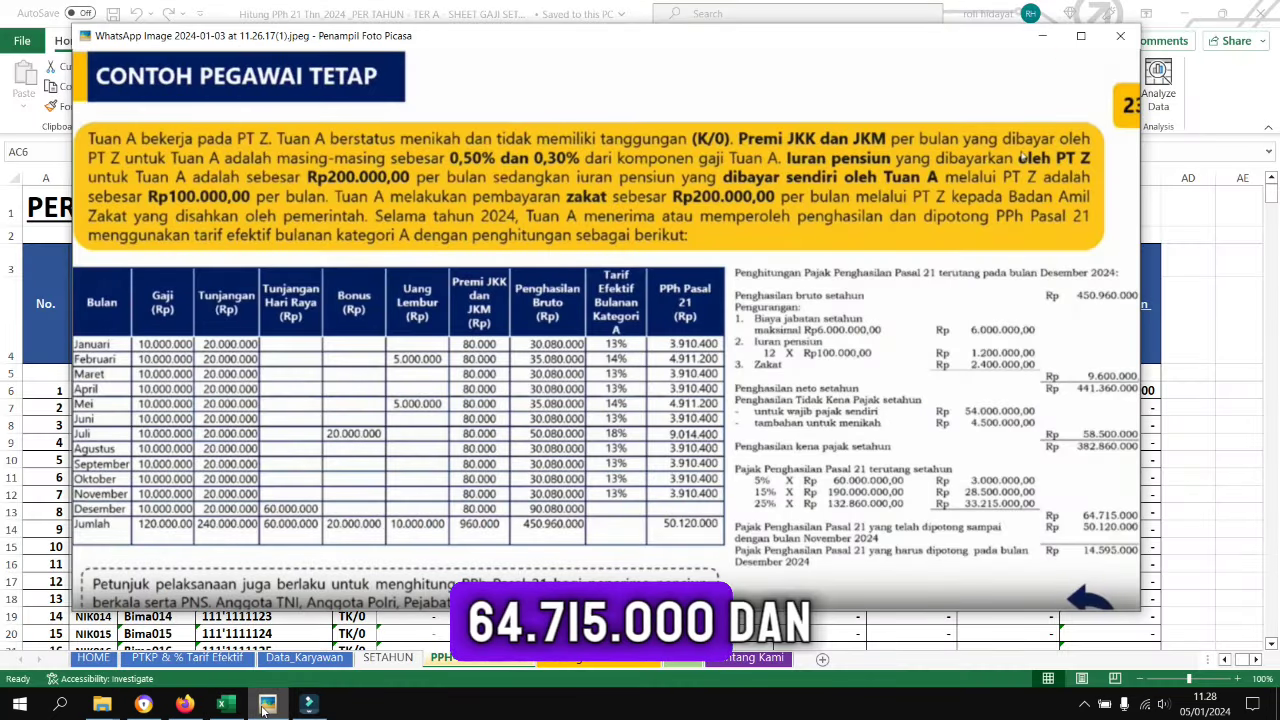
pyautogui.click(266, 704)
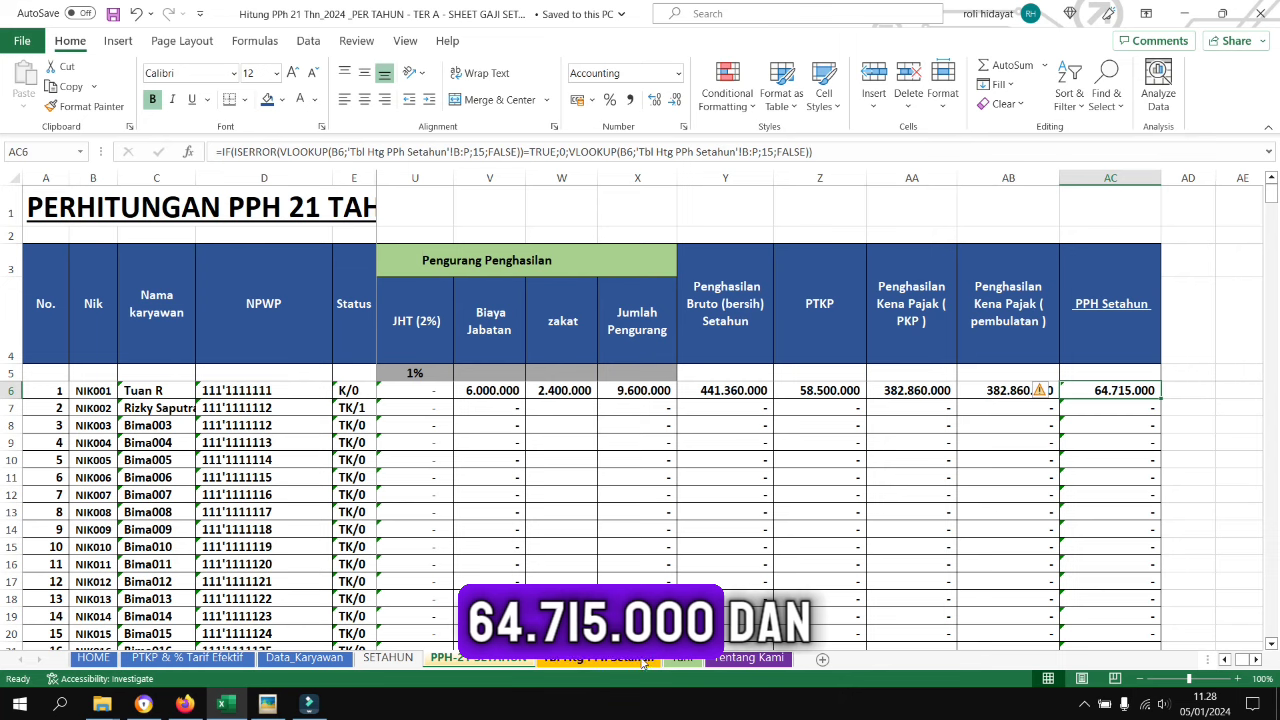
# - Compare the Pajak Masa Des amount in R7 of the Tbl Htg PPh Setahun sheet with the December tax in the example image
pyautogui.click(600, 658)
pyautogui.hscroll(5, 1150, 358)
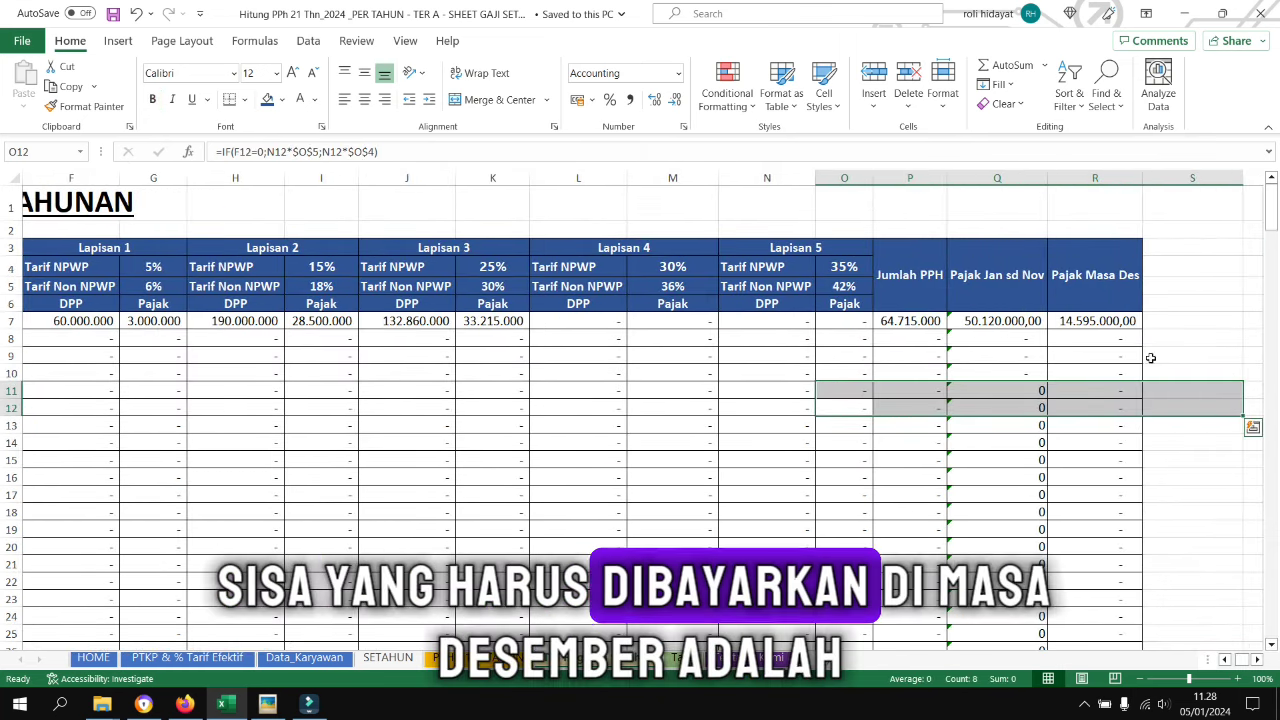
pyautogui.click(1090, 321)
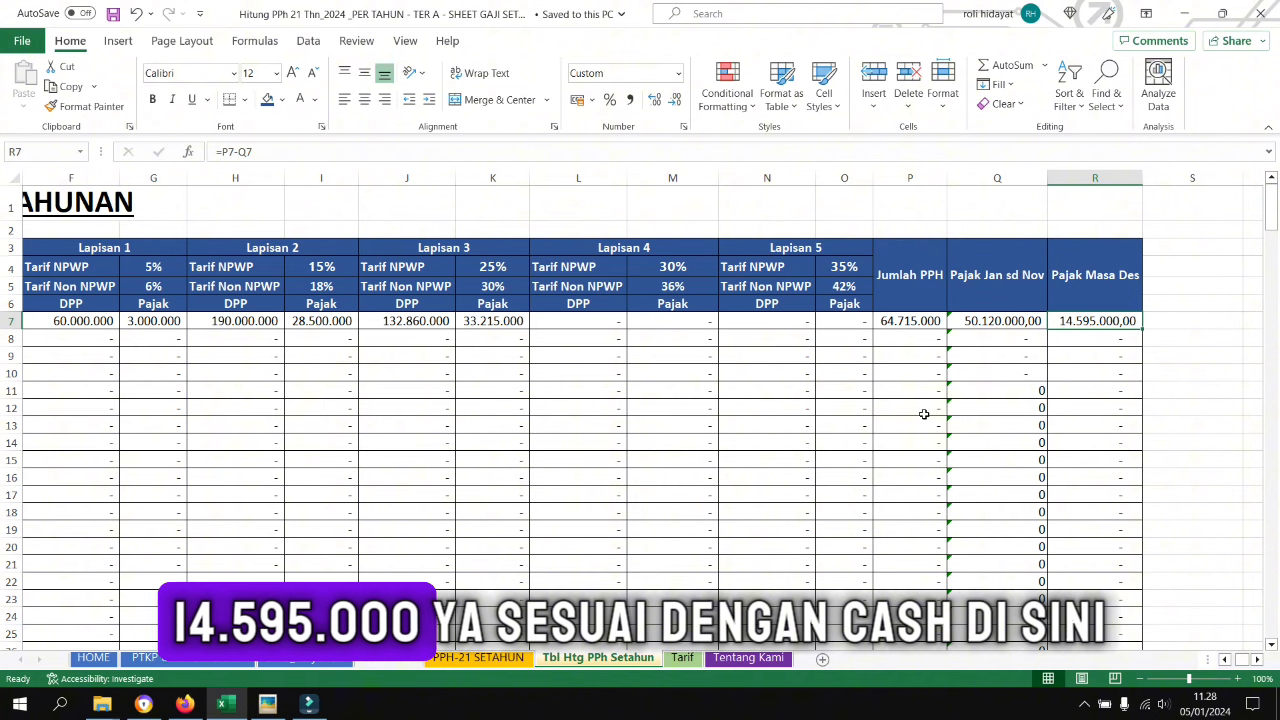
pyautogui.click(266, 704)
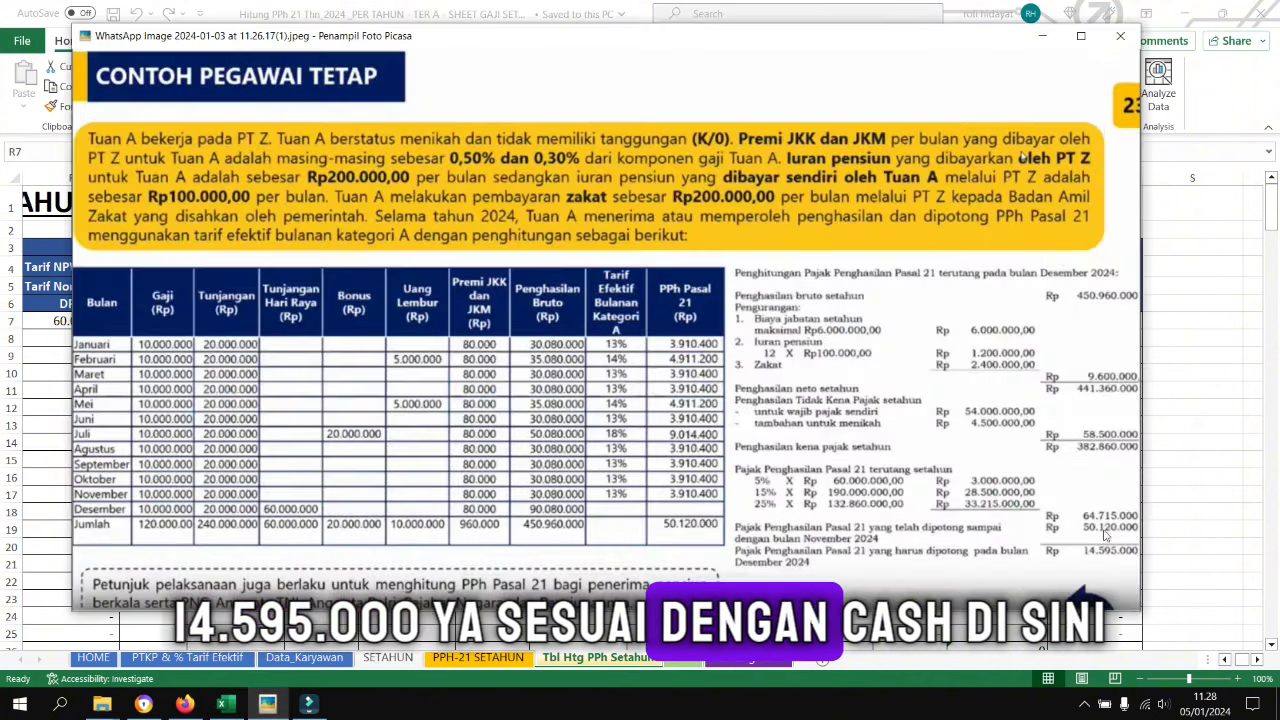
# - In the workbook's SETAHUN sheet, clear all January to December income amounts from Gaji Pokok through JKK & JKM, H6:Q17
pyautogui.click(226, 704)
pyautogui.click(226, 658)
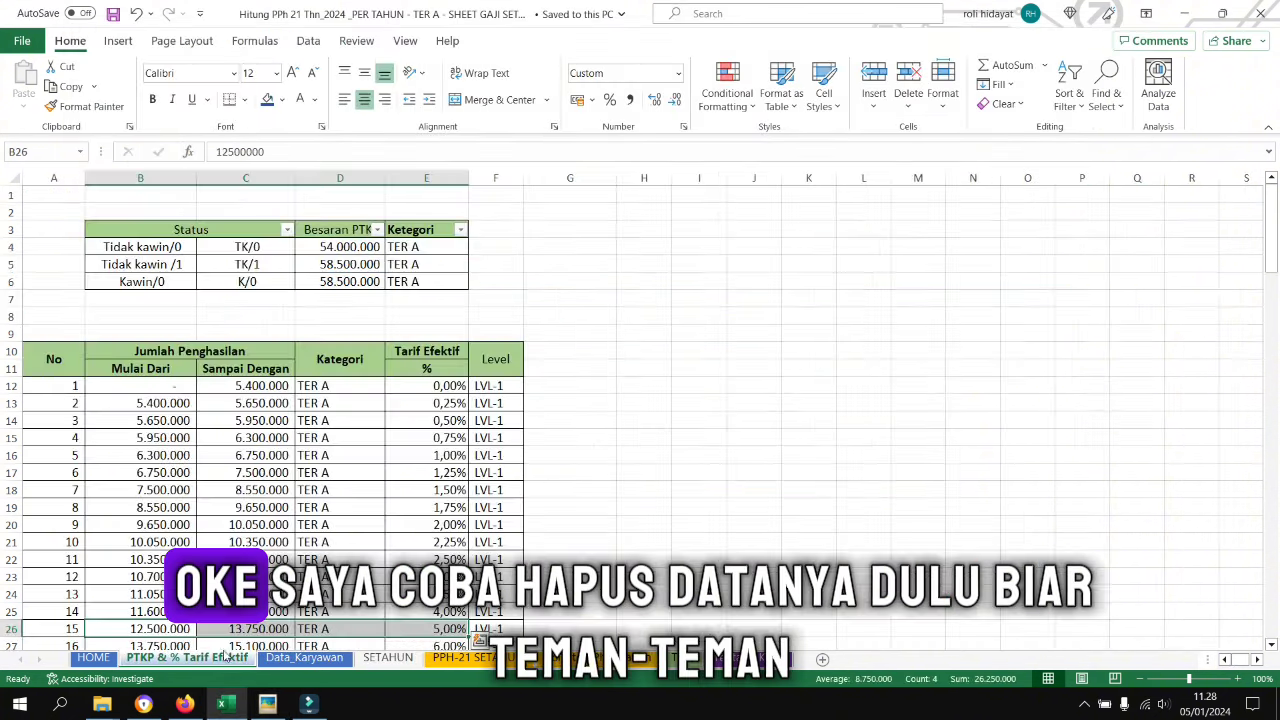
pyautogui.click(304, 658)
pyautogui.click(388, 658)
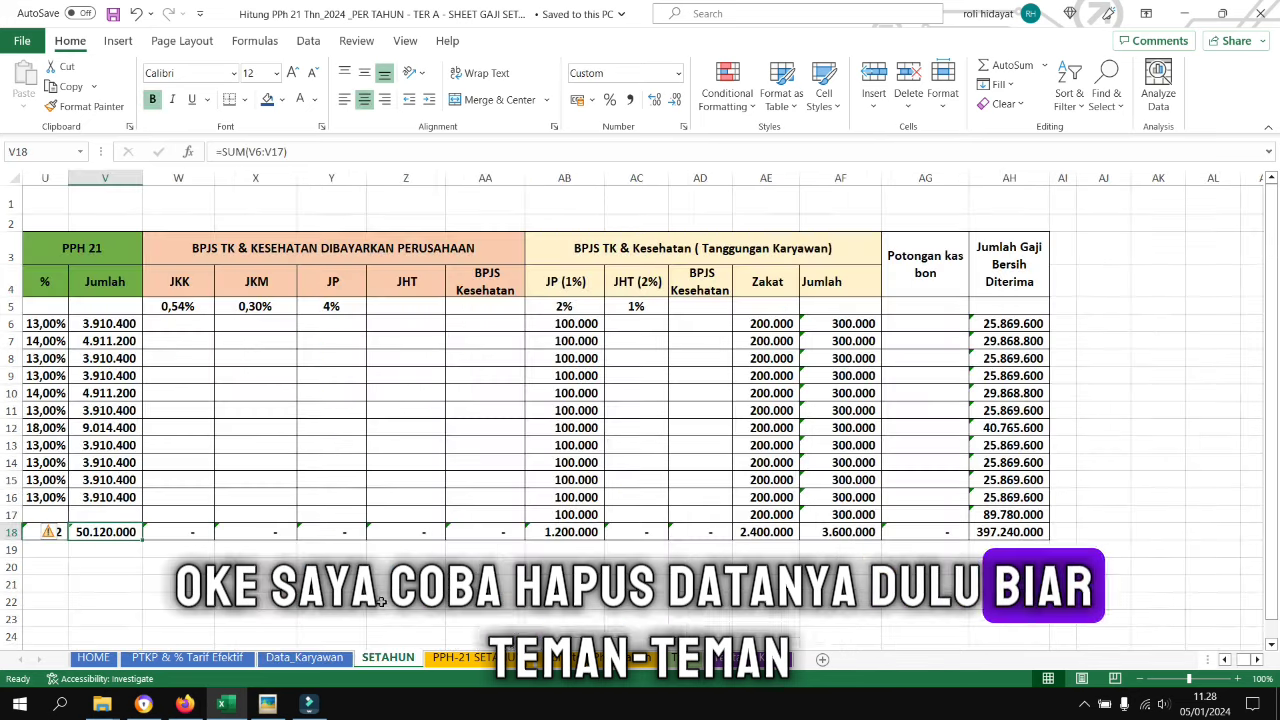
pyautogui.moveTo(367, 479); pyautogui.dragTo(50, 497)
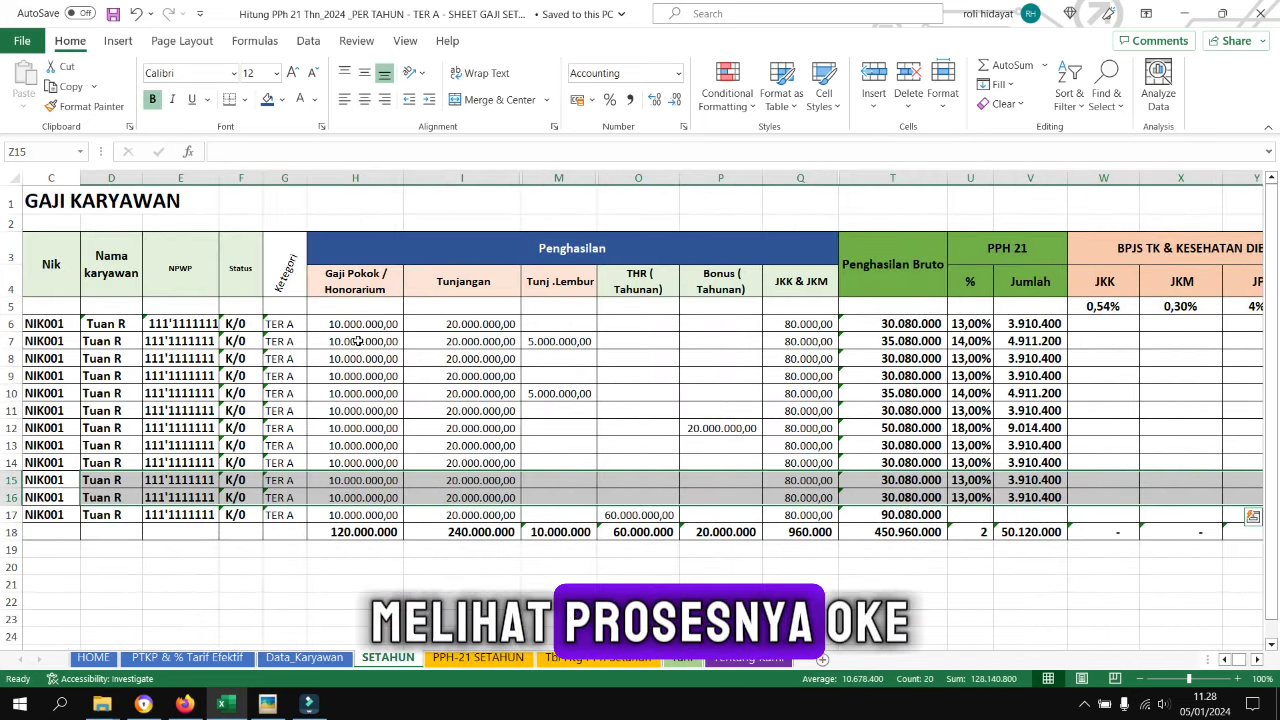
pyautogui.moveTo(363, 323); pyautogui.dragTo(734, 497)
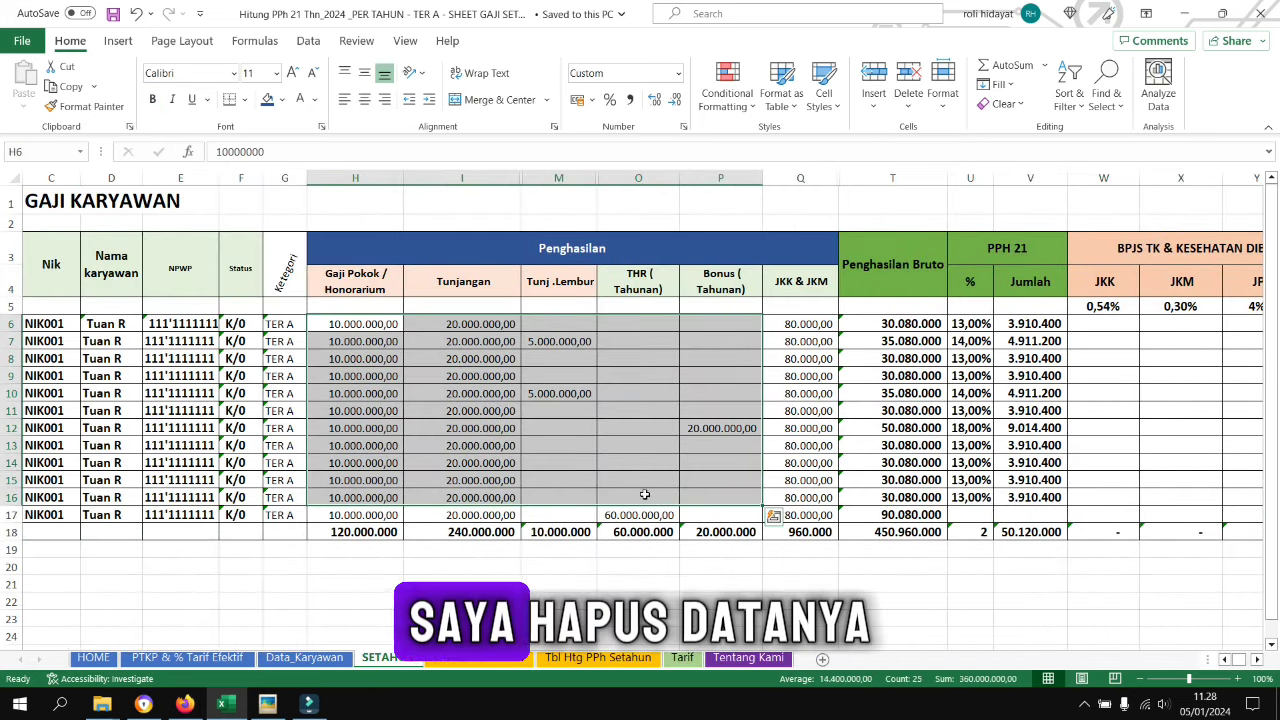
pyautogui.press('Delete')
pyautogui.moveTo(368, 514); pyautogui.dragTo(630, 510)
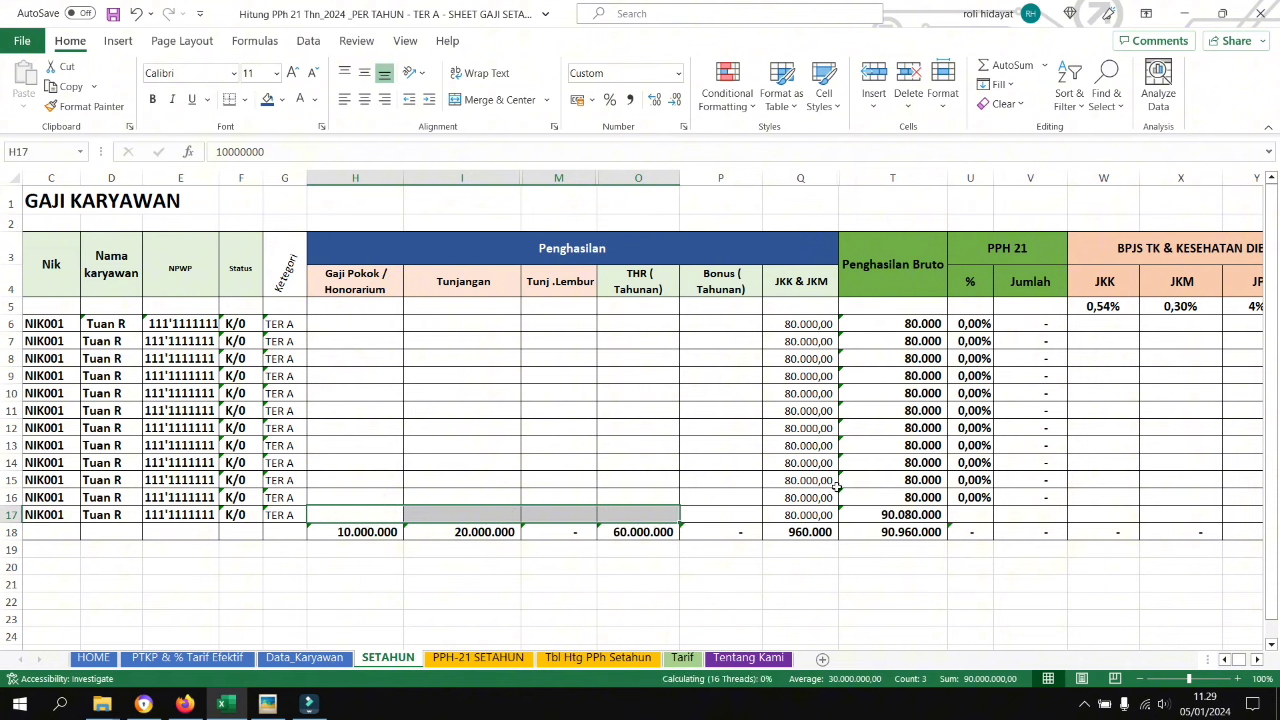
pyautogui.press('Delete')
pyautogui.moveTo(800, 323); pyautogui.dragTo(800, 514)
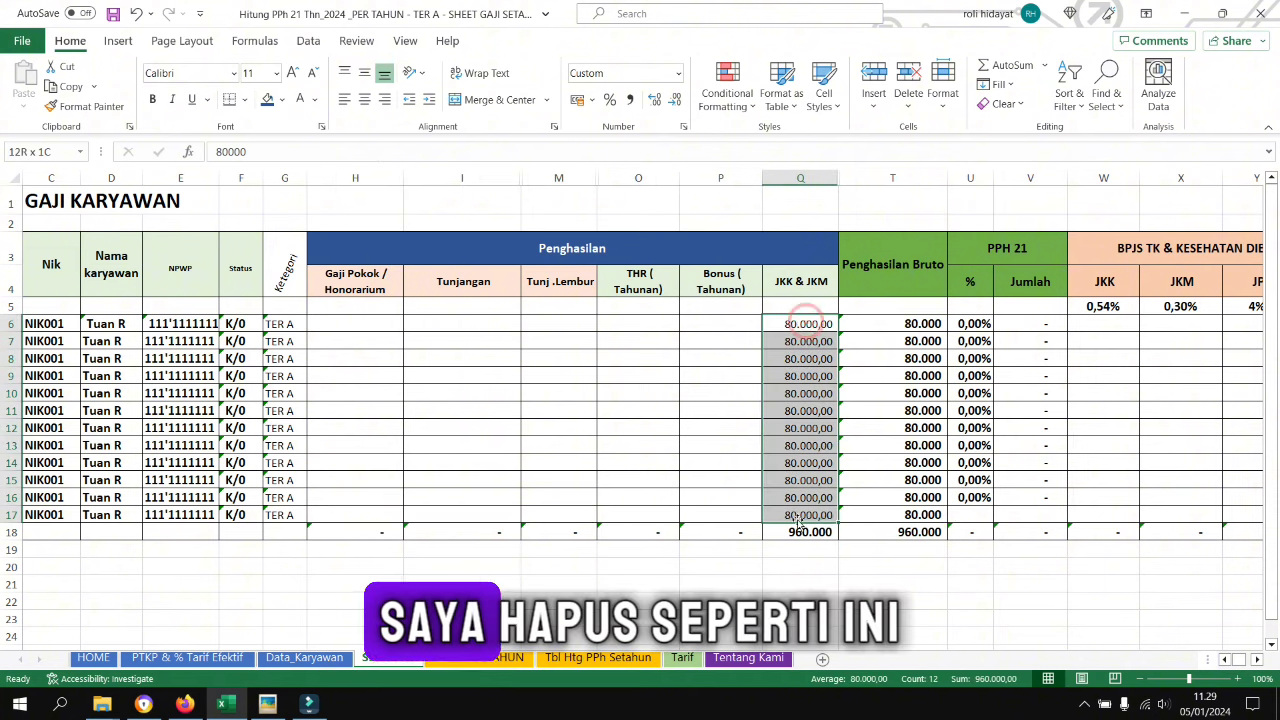
pyautogui.press('Delete')
# - Clear the employee-paid BPJS and Zakat amounts for all twelve months in AB6:AE17 of the SETAHUN sheet
pyautogui.moveTo(1104, 480); pyautogui.dragTo(1143, 437)
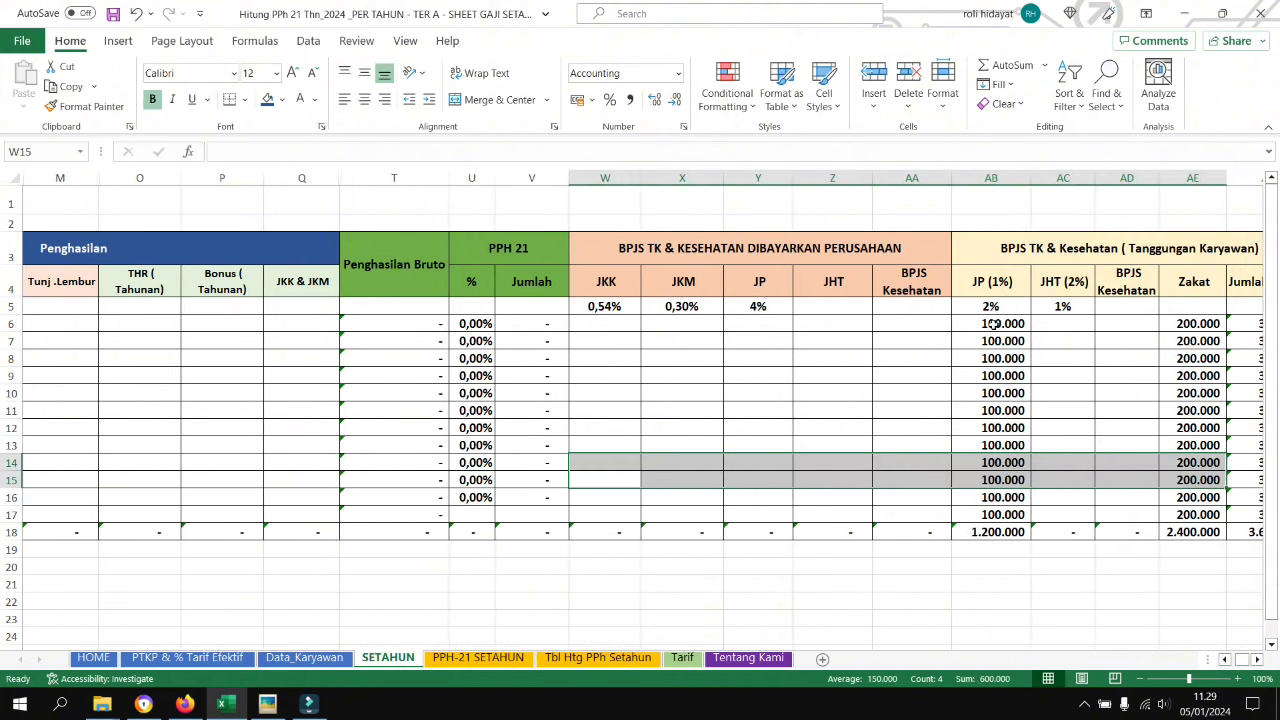
pyautogui.moveTo(986, 323); pyautogui.dragTo(1040, 514)
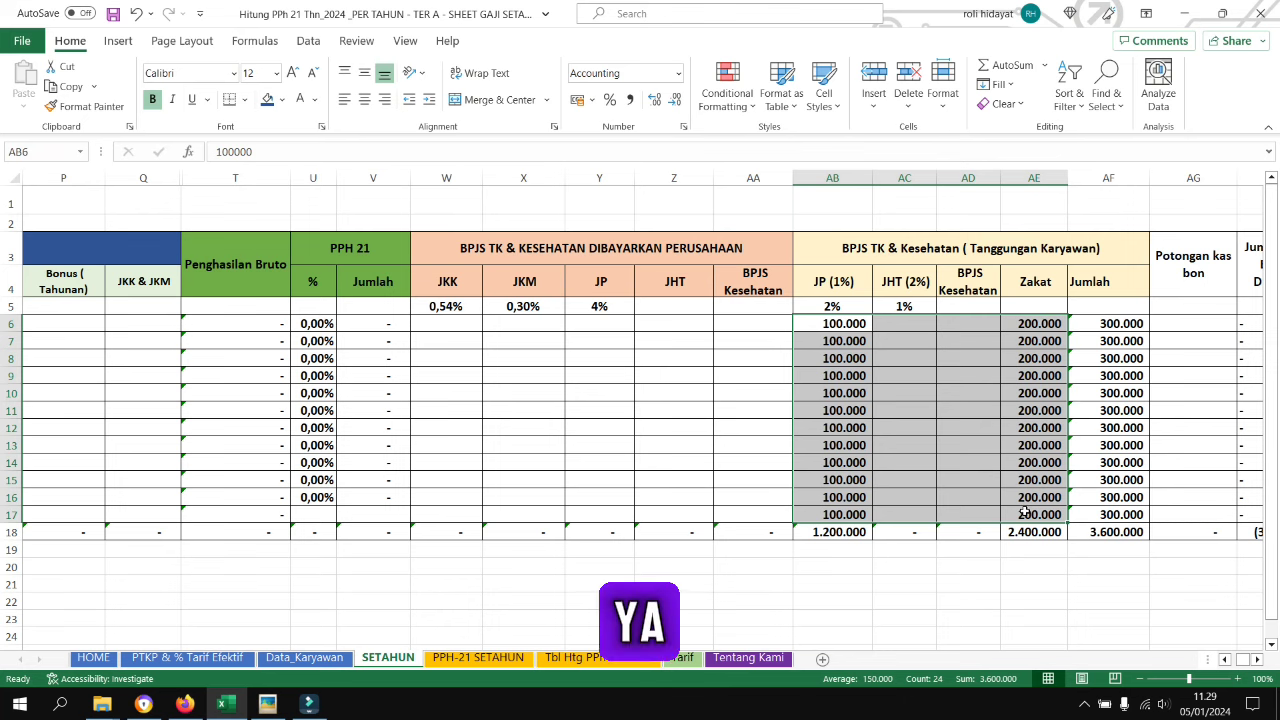
pyautogui.press('Delete')
# - Check the remaining SETAHUN columns and the PPH-21 SETAHUN sheet for leftover amounts
pyautogui.moveTo(1108, 410); pyautogui.dragTo(1119, 393)
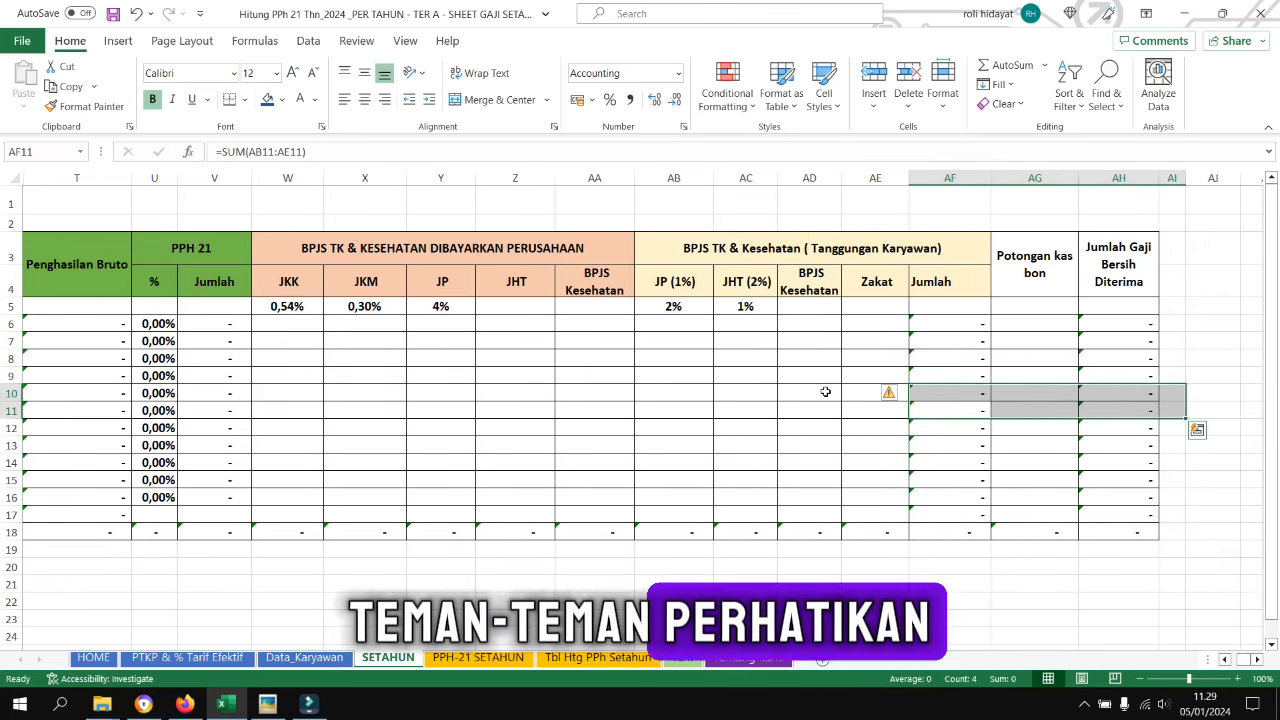
pyautogui.click(478, 657)
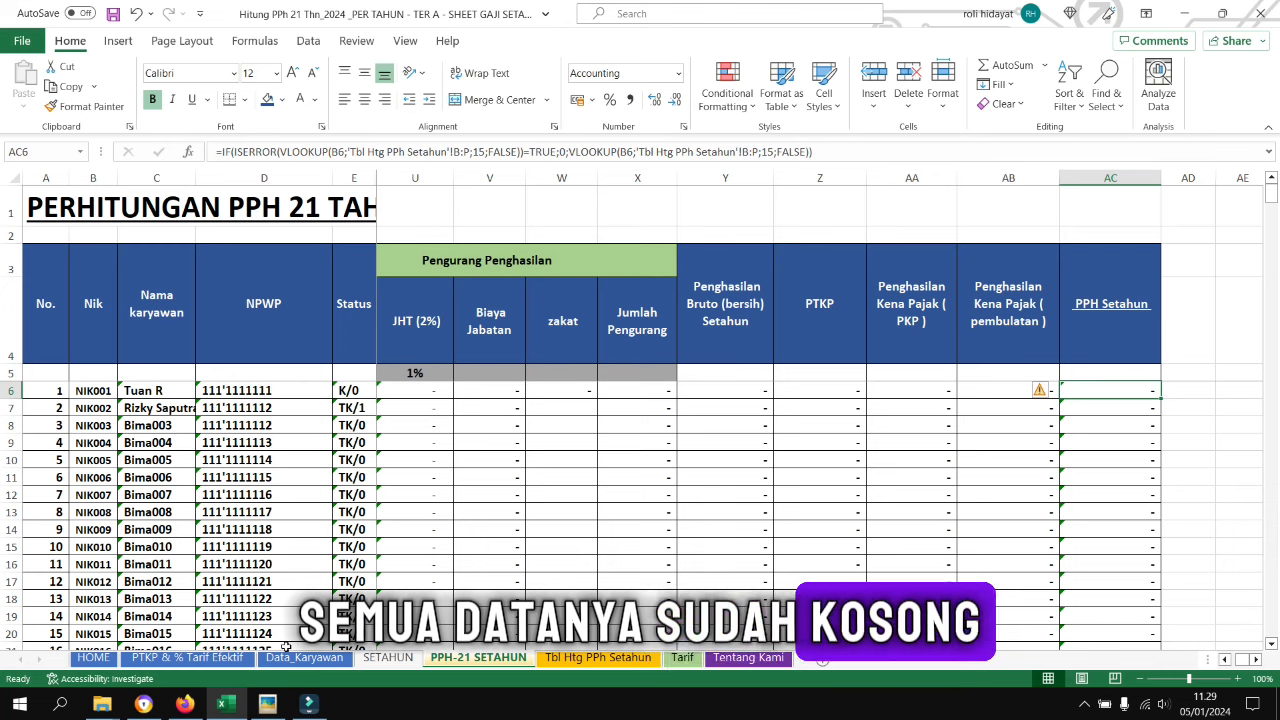
# - In the SETAHUN sheet, enter January's Gaji Pokok from the example image, 10.000.000, in H6
pyautogui.click(388, 657)
pyautogui.moveTo(1229, 400); pyautogui.dragTo(8, 490)
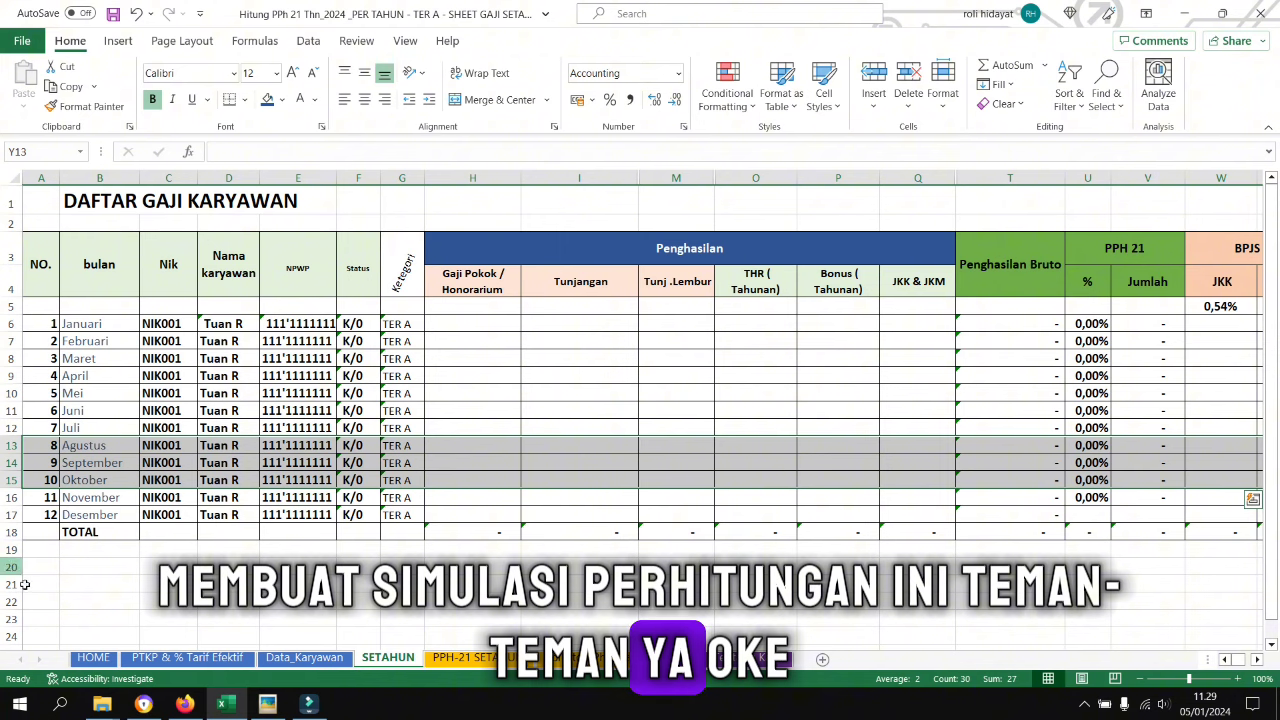
pyautogui.click(267, 703)
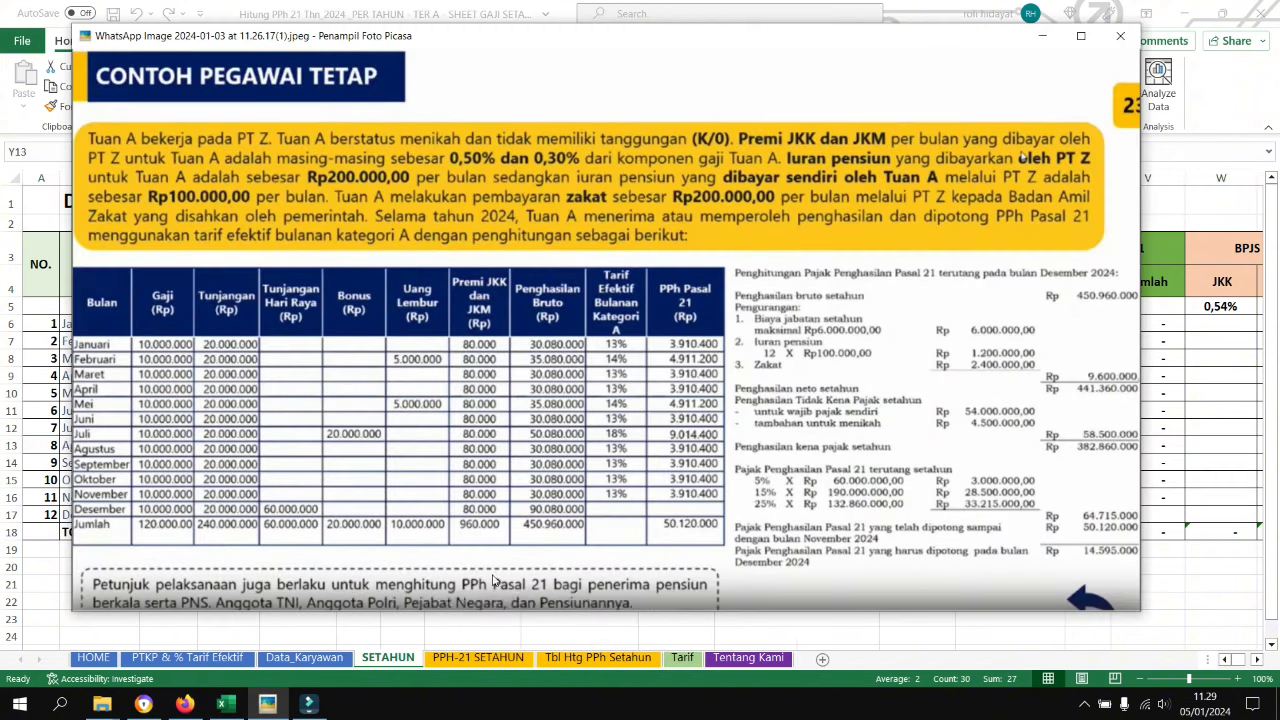
pyautogui.click(835, 636)
pyautogui.click(447, 328)
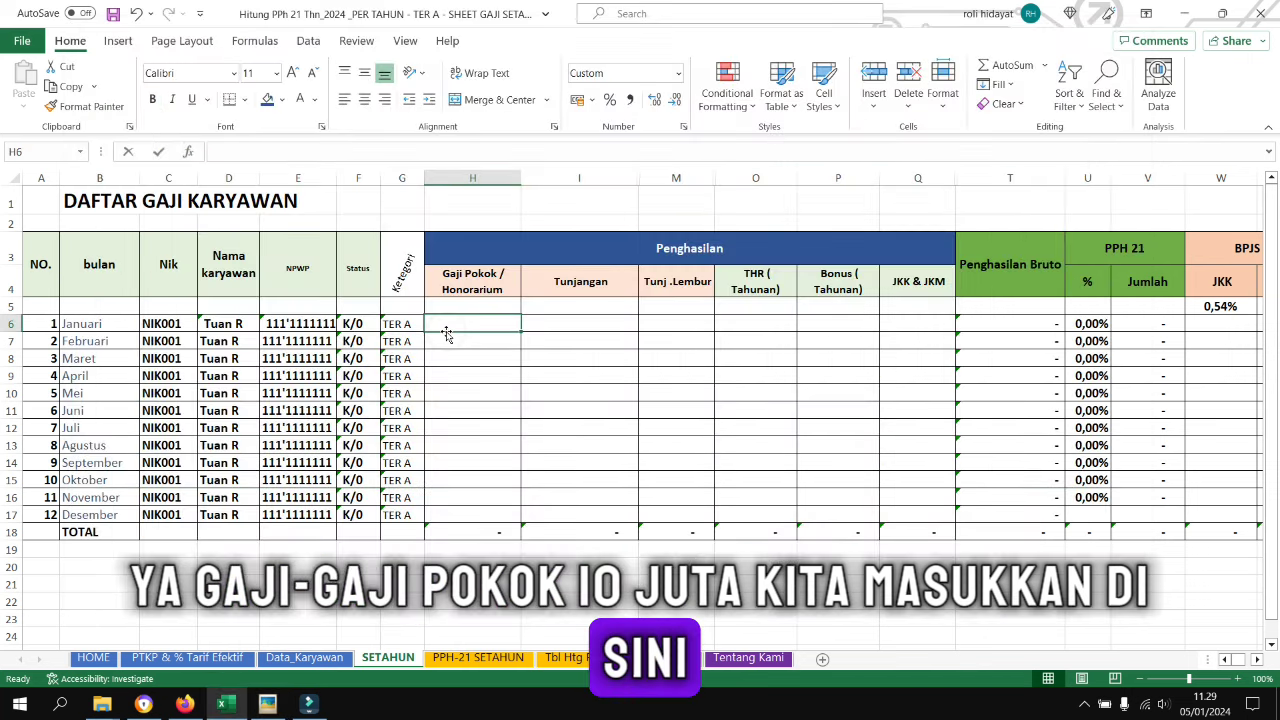
pyautogui.write('10.0')
pyautogui.write('00.000')
pyautogui.press('Return')
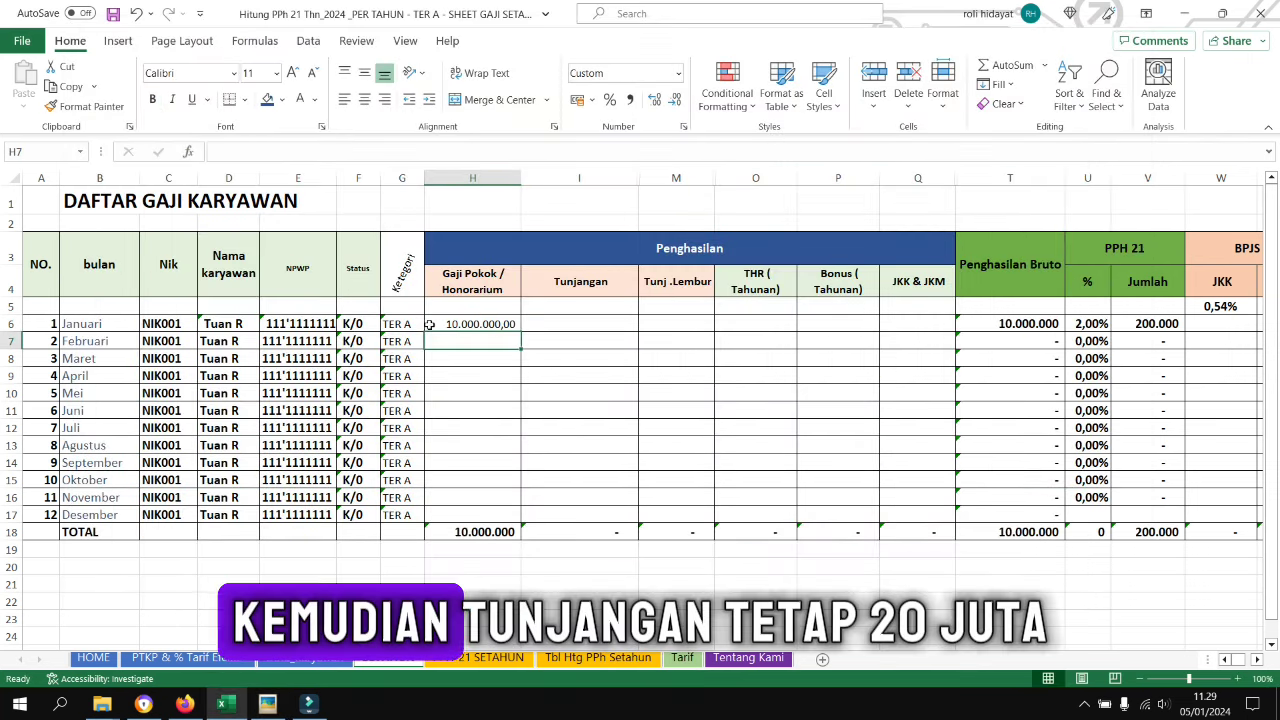
# - Enter 20.000.000 as January's Tunjangan in I6
pyautogui.click(606, 323)
pyautogui.write('20000000')
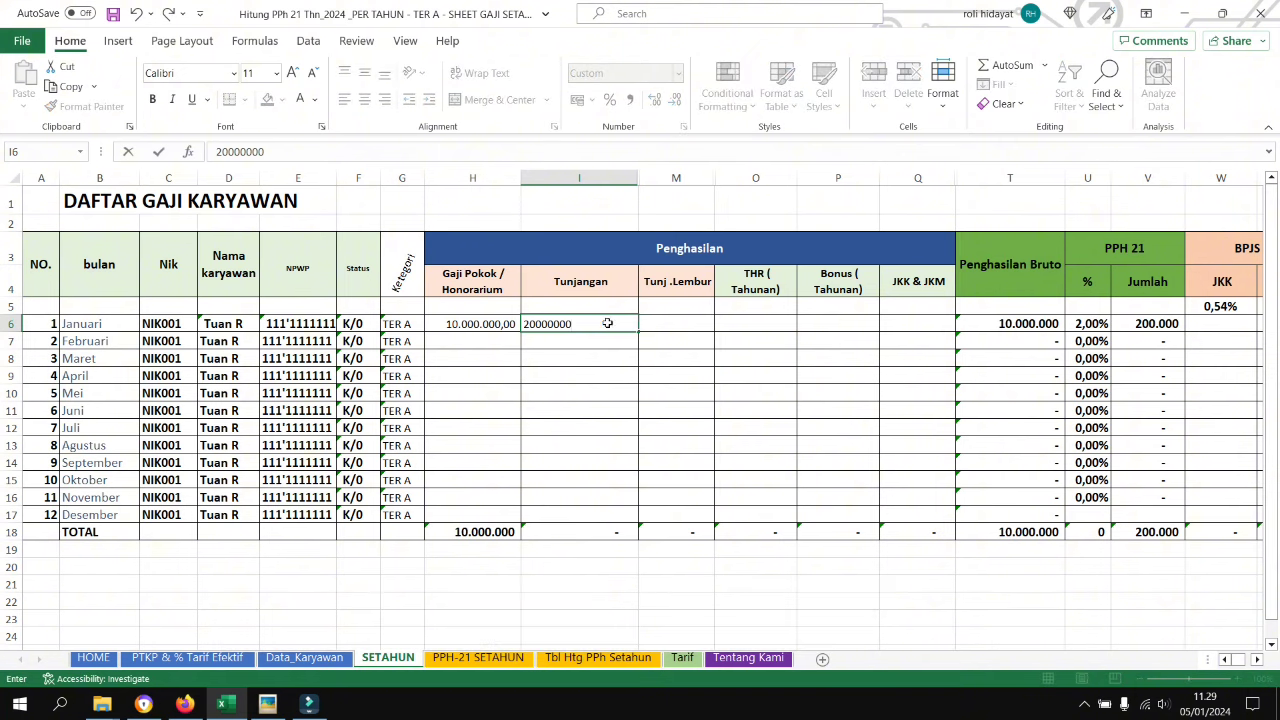
pyautogui.press('Return')
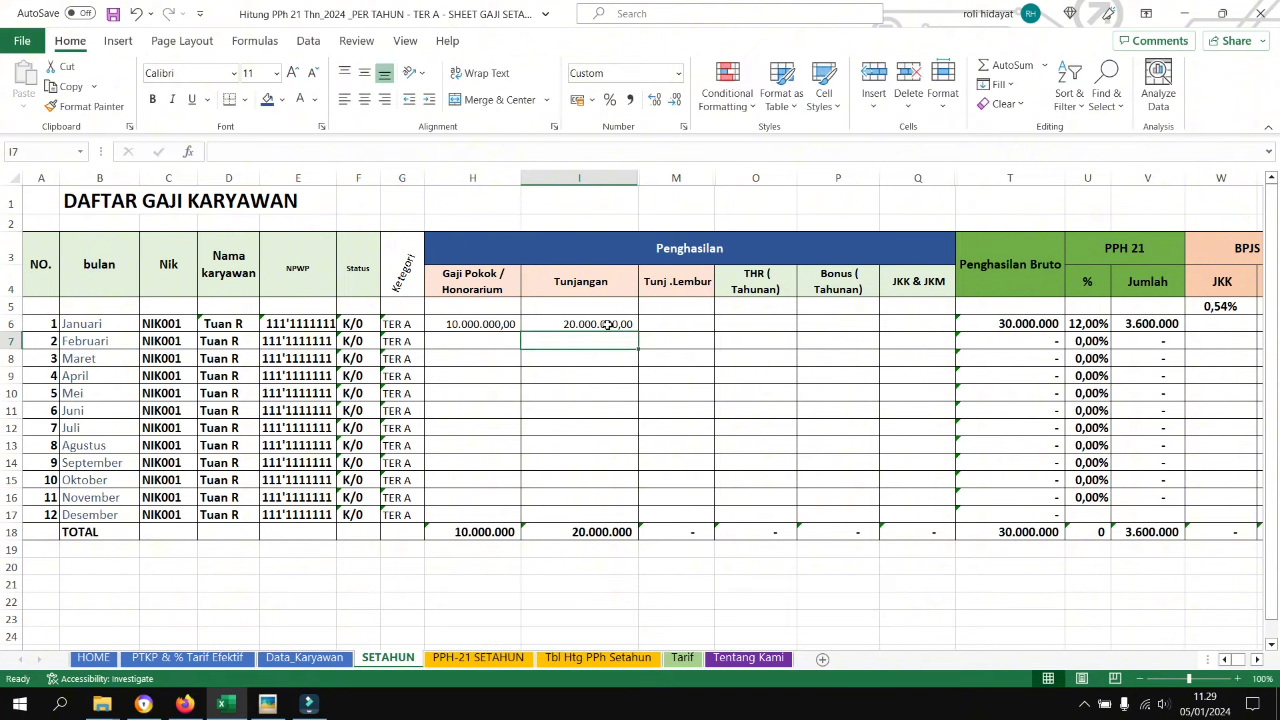
# - Look up the monthly JKK and JKM premium in the example image and enter 80.000 for January in Q6
pyautogui.click(310, 712)
pyautogui.click(310, 712)
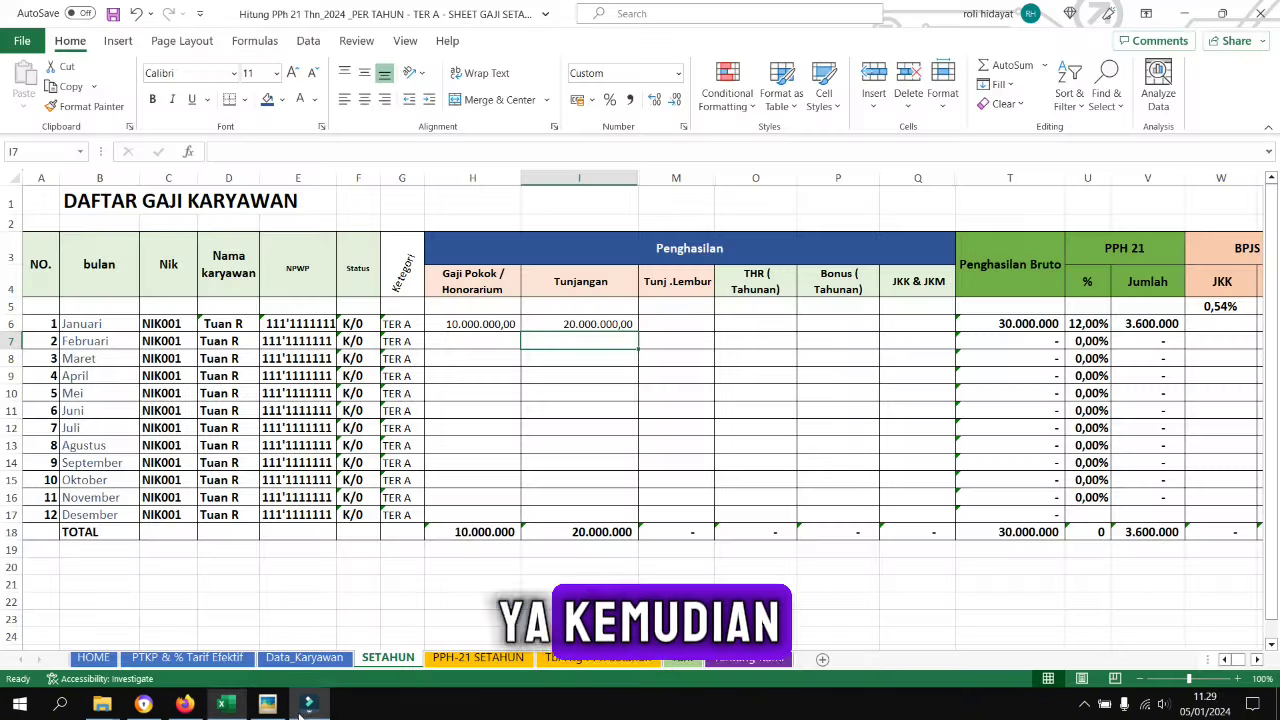
pyautogui.click(268, 706)
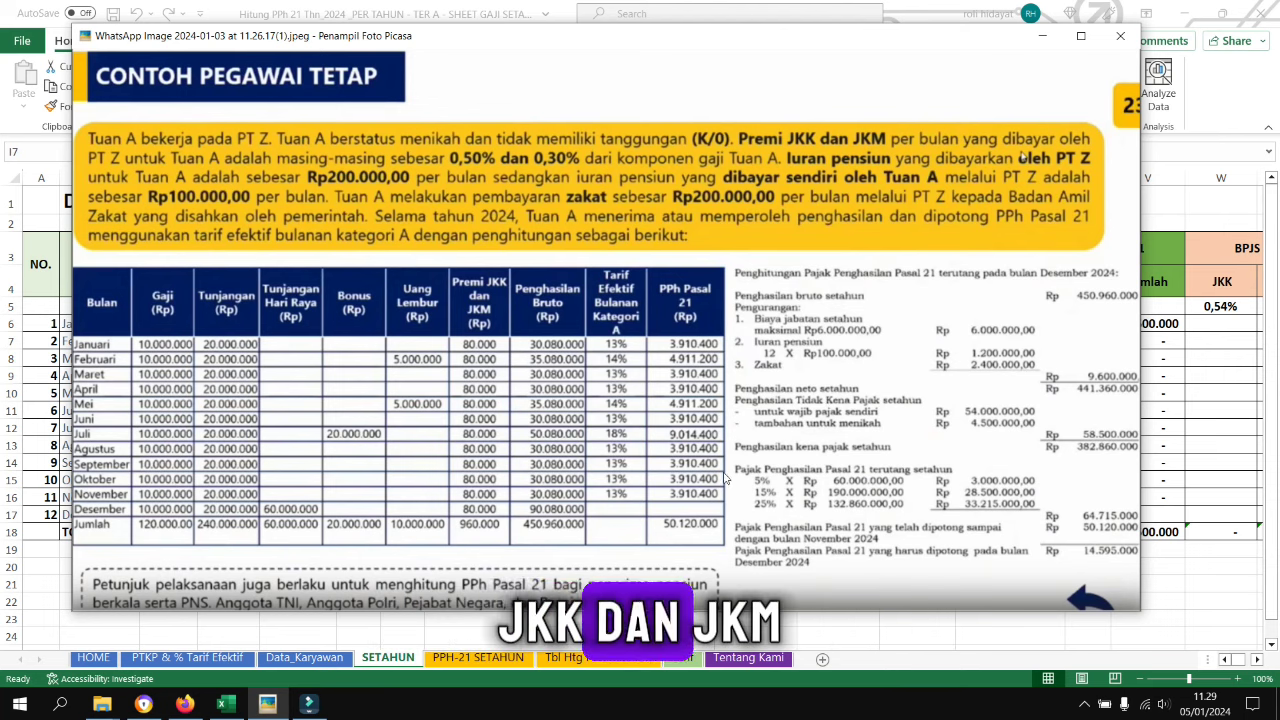
pyautogui.click(835, 626)
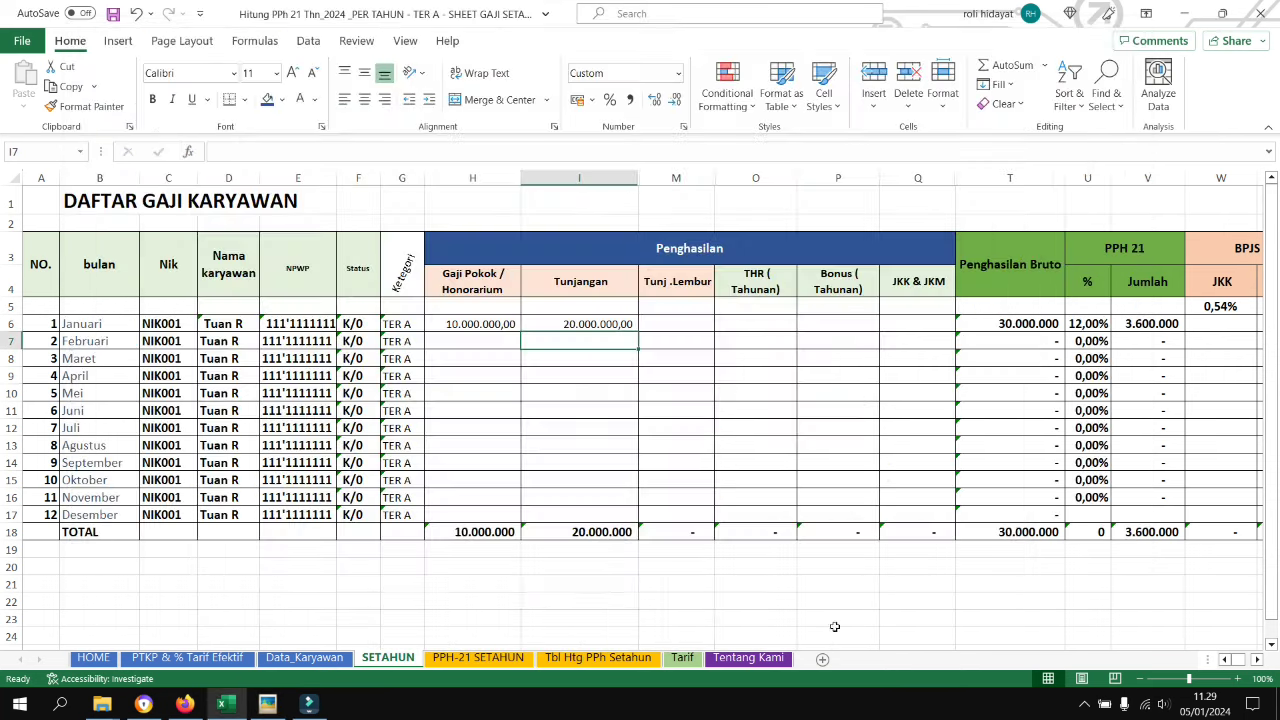
pyautogui.click(907, 324)
pyautogui.write('80000')
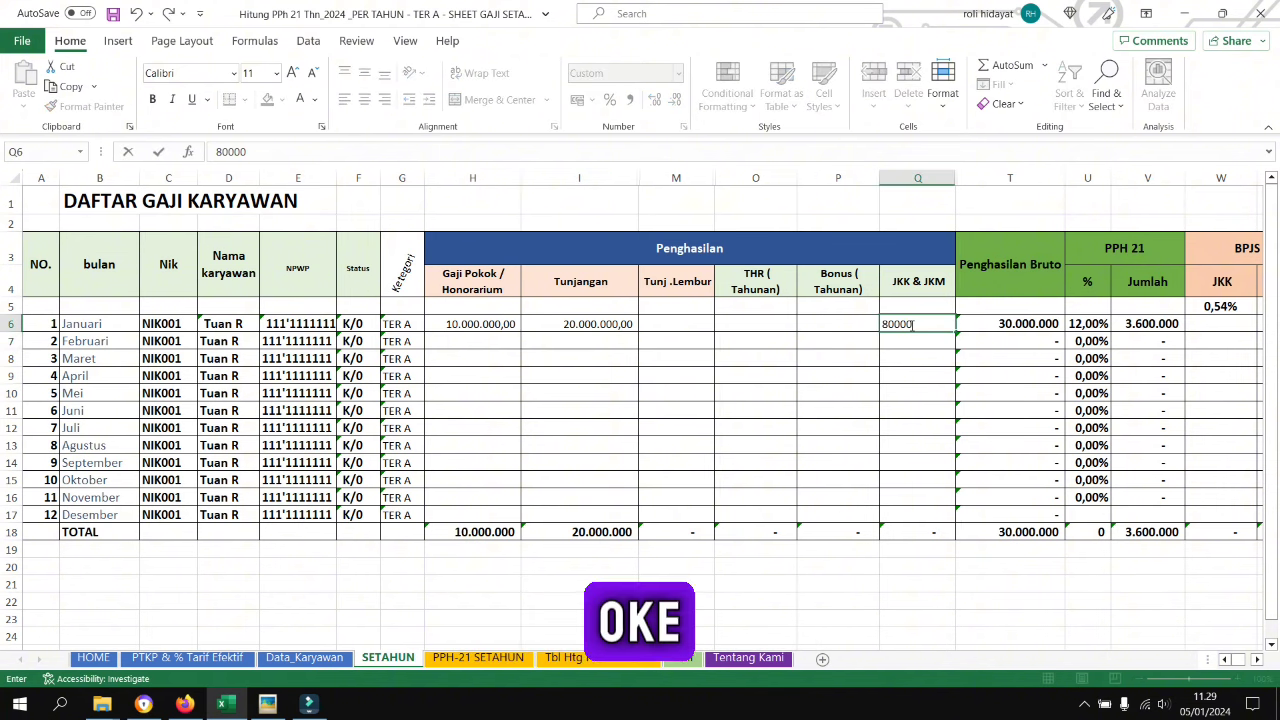
pyautogui.press('Tab')
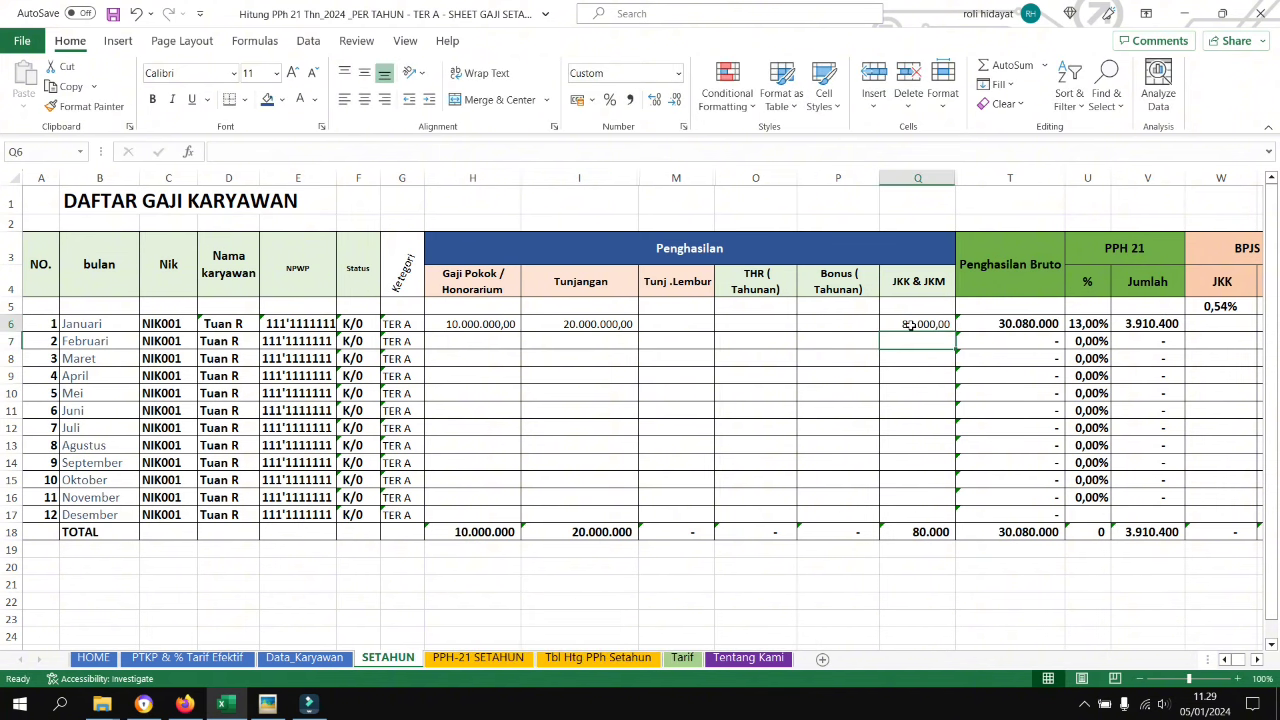
# - Compare January's PPH 21 rate and amount in U6:V6 with the January row of the example image
pyautogui.hscroll(7, 907, 324)
pyautogui.click(907, 324)
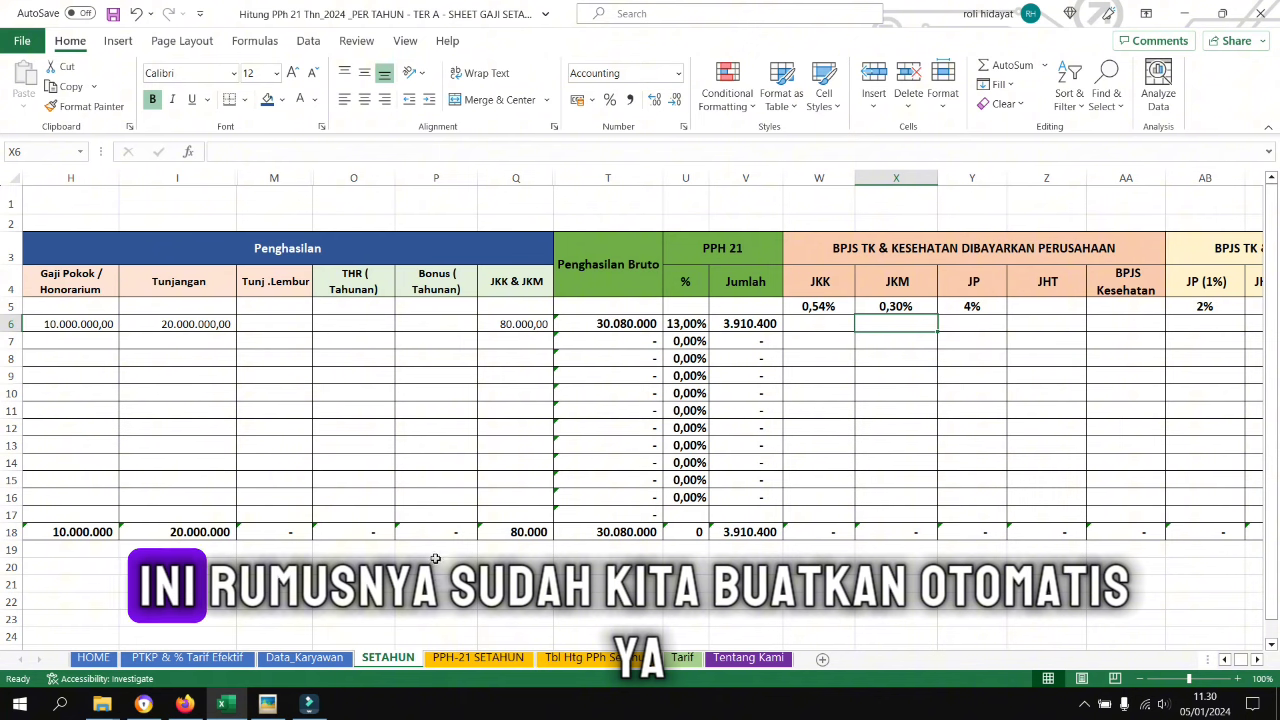
pyautogui.click(269, 708)
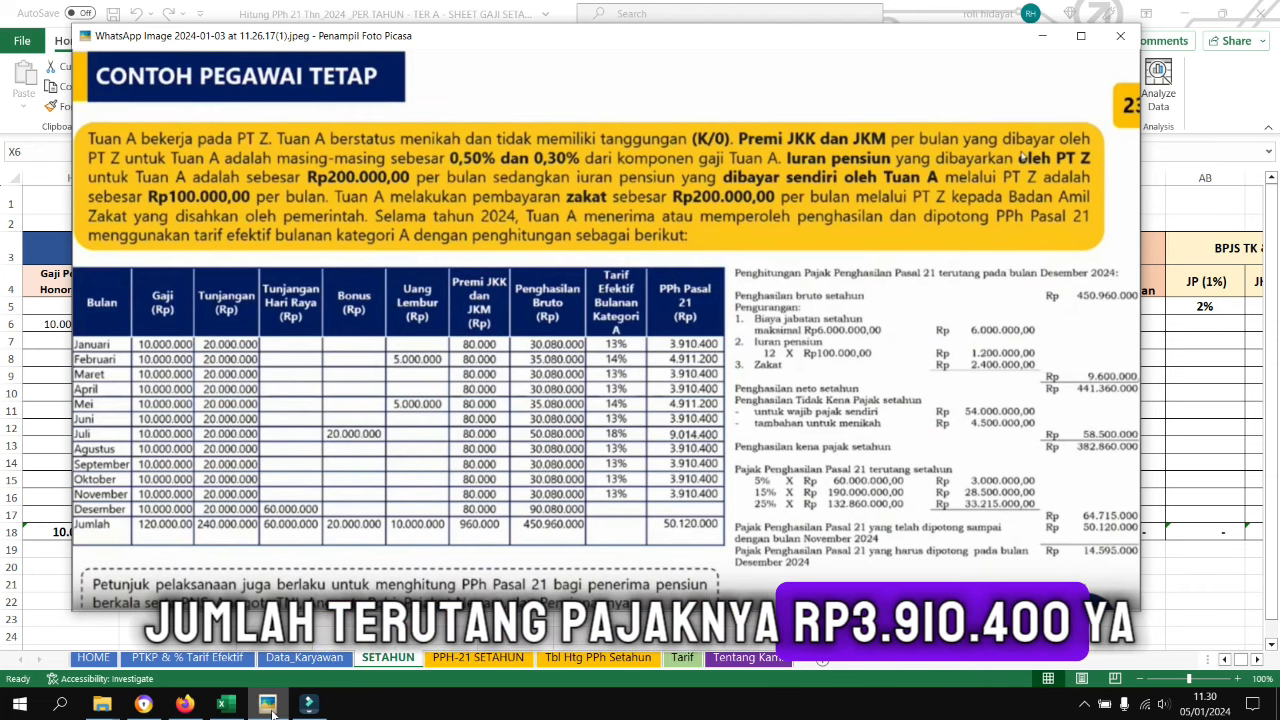
pyautogui.click(271, 708)
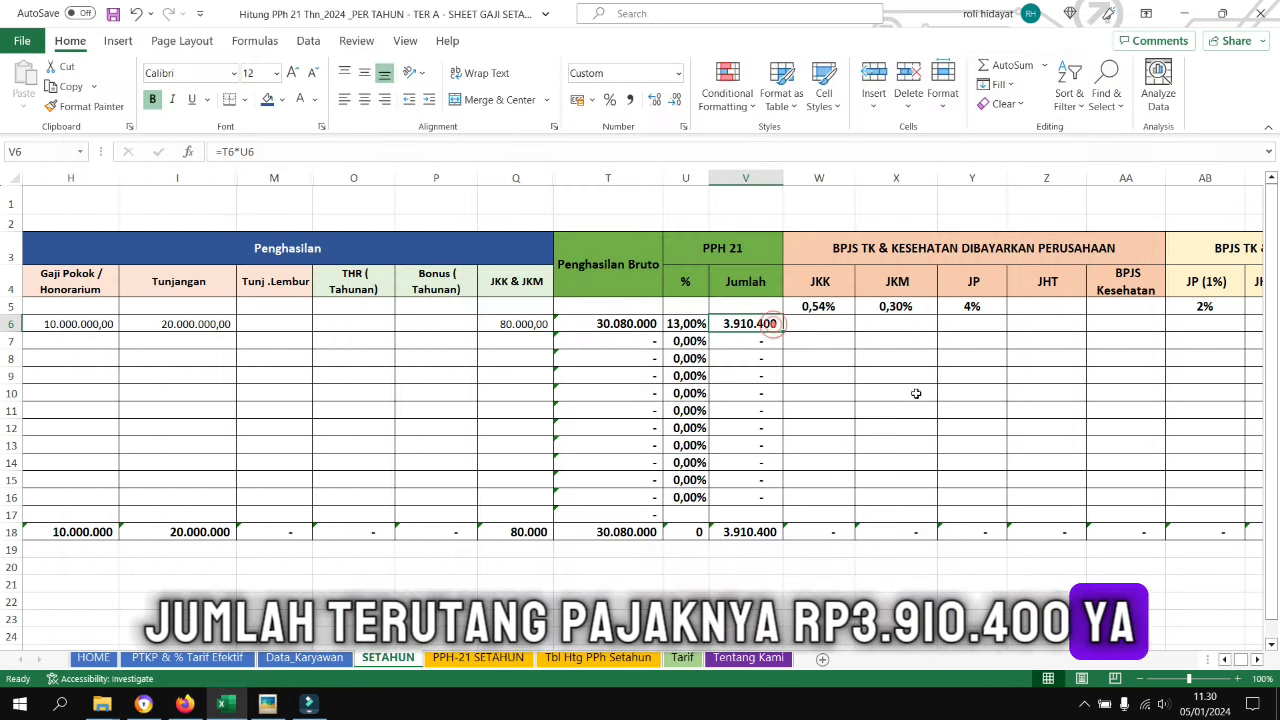
# - Look up the employee-paid pension contribution in the example image and enter 100.000 as January's employee JP in AB6
pyautogui.moveTo(896, 341); pyautogui.dragTo(1006, 357)
pyautogui.click(830, 320)
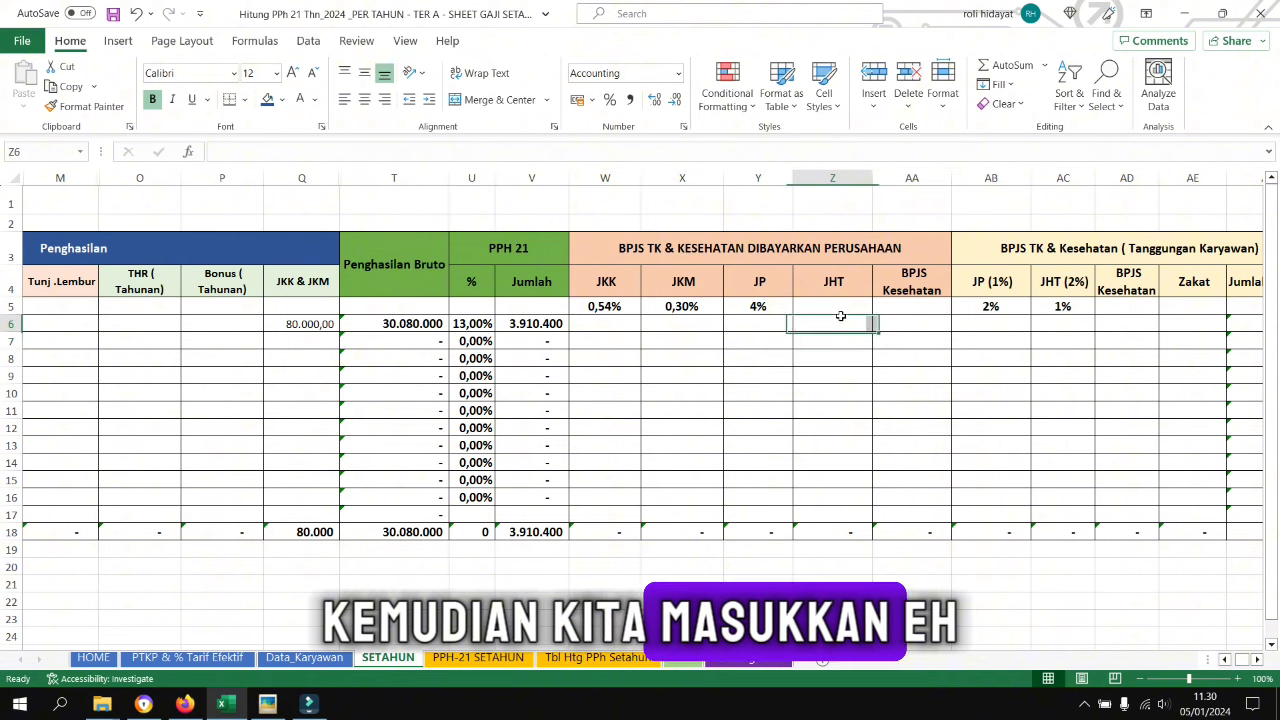
pyautogui.click(268, 708)
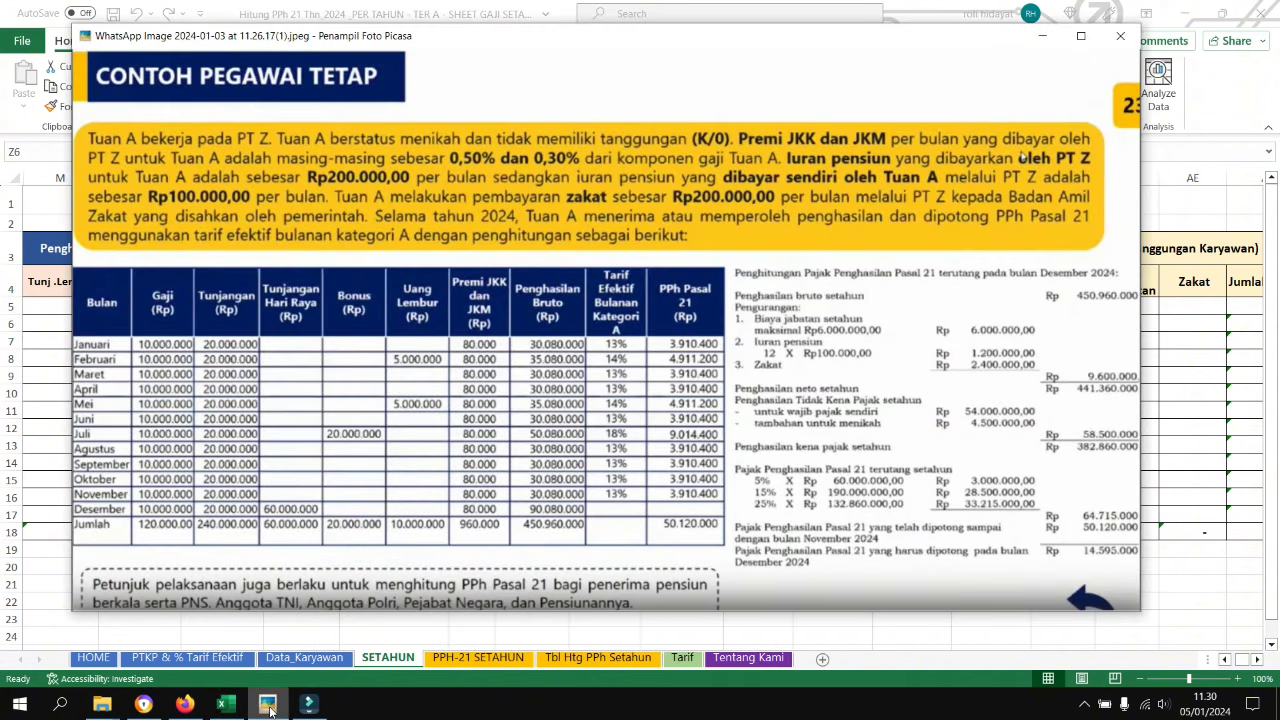
pyautogui.click(268, 708)
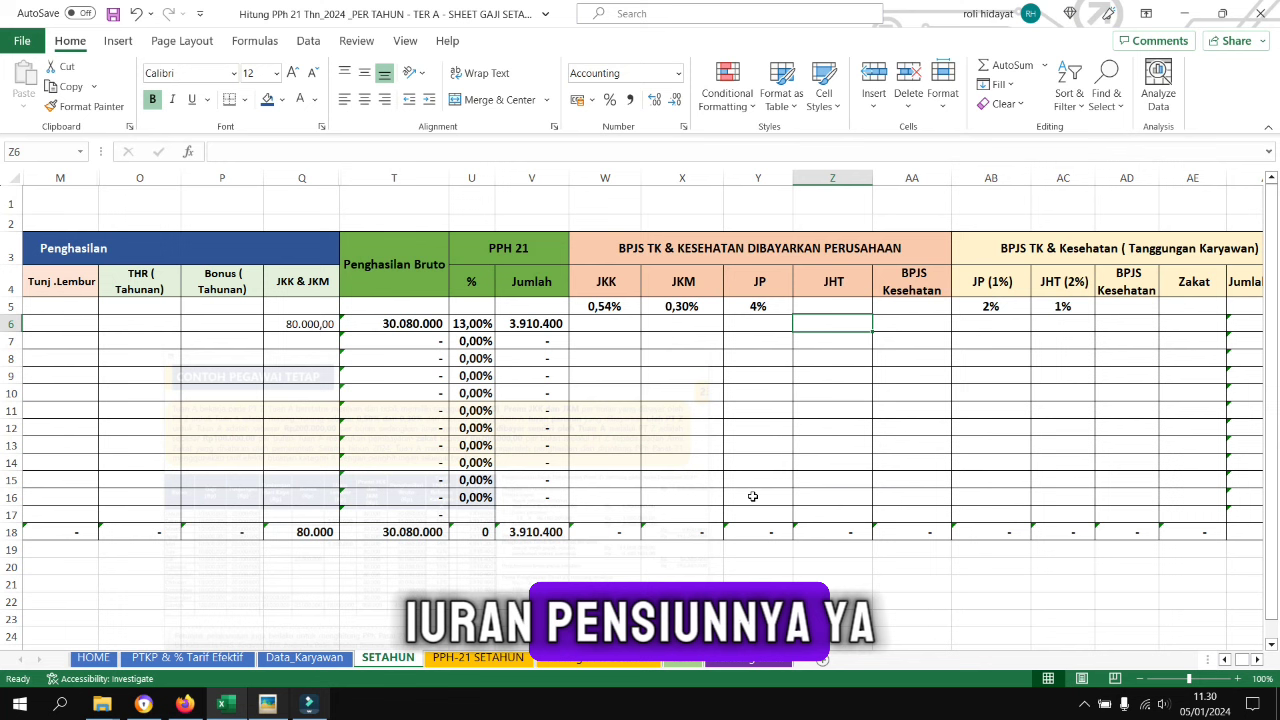
pyautogui.click(1015, 318)
pyautogui.doubleClick(1015, 318)
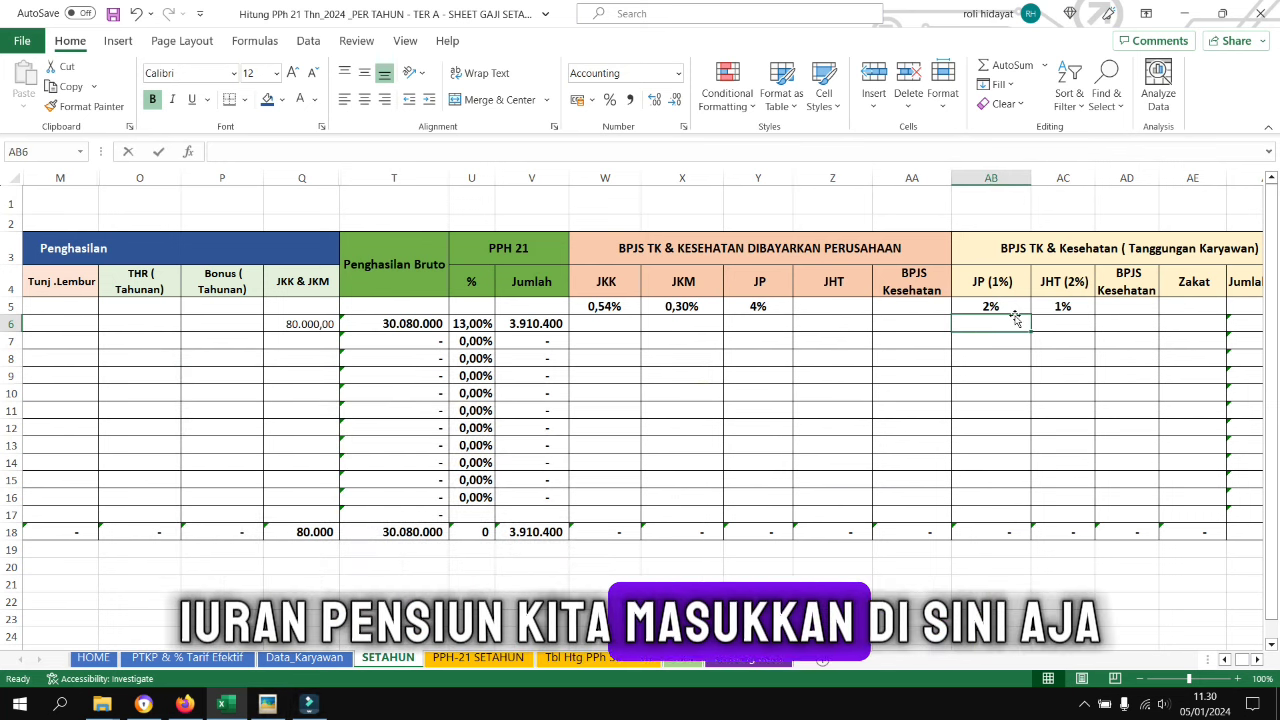
pyautogui.write('100.00')
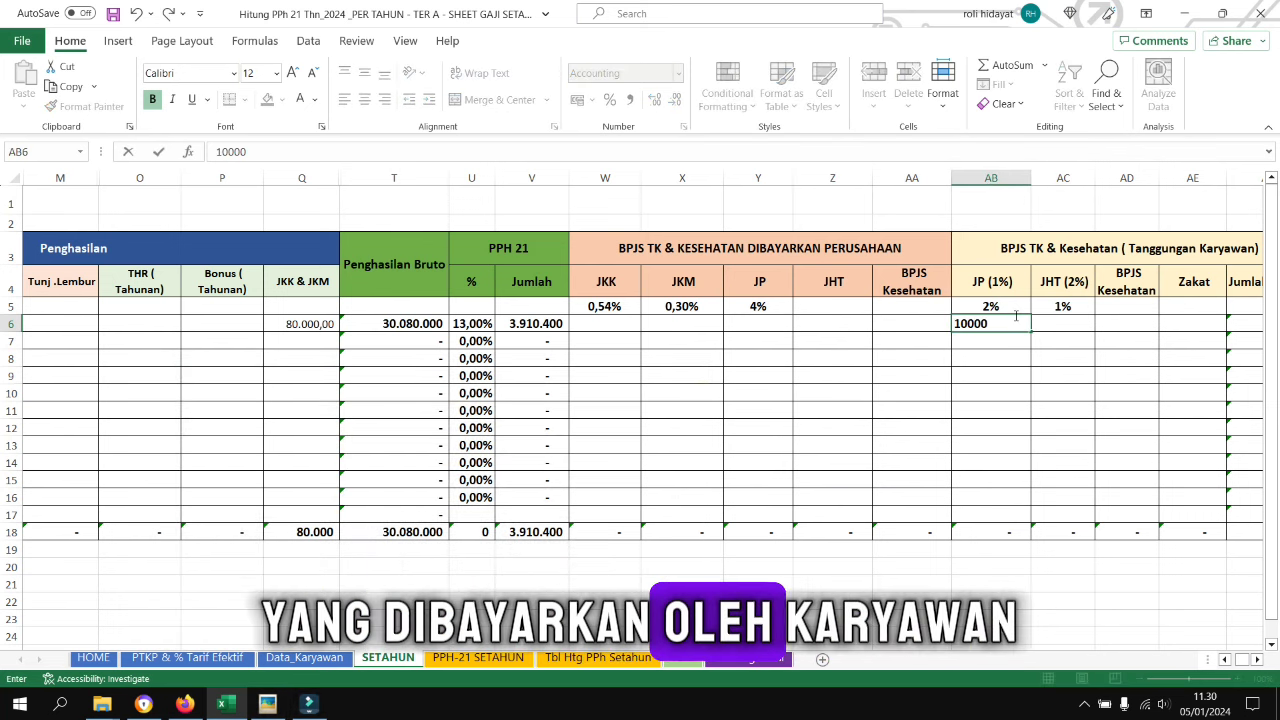
pyautogui.write('0')
pyautogui.hotkey('ctrl', 'Return')
pyautogui.hotkey('ctrl', 'c')
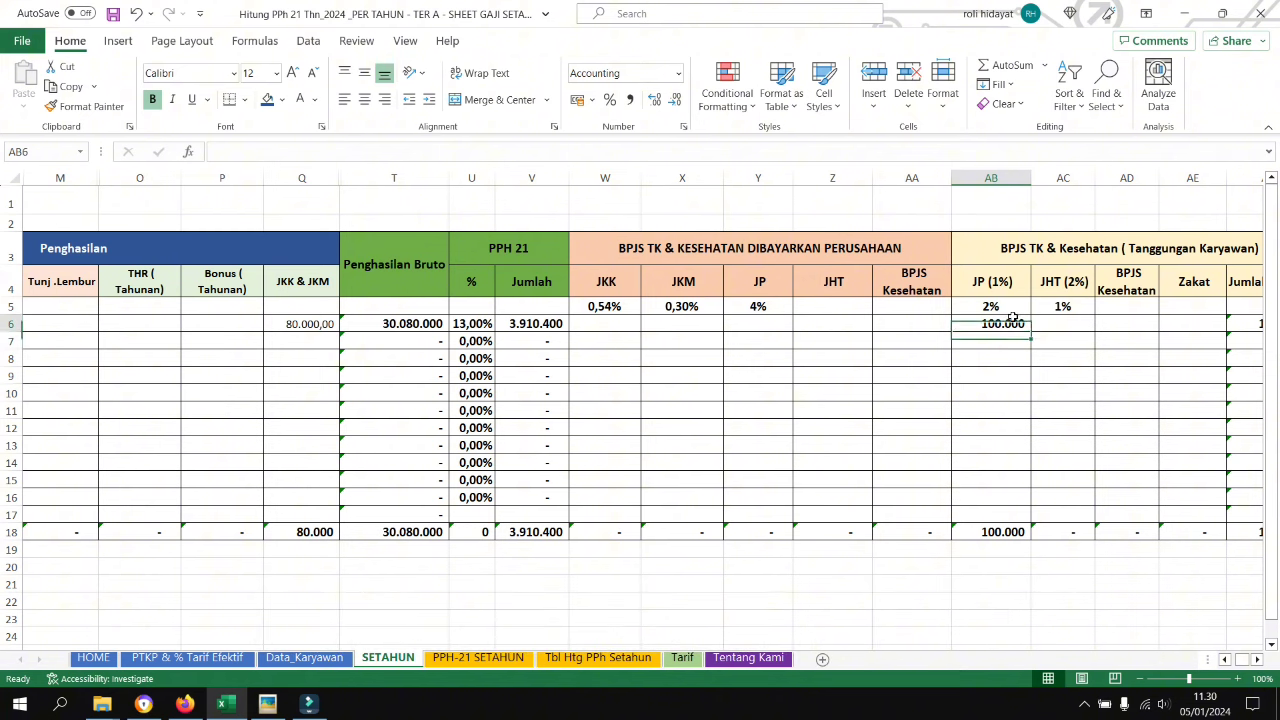
pyautogui.hotkey('ctrl', 'c')
# - Enter 200.000 as January's Zakat in AE6
pyautogui.moveTo(1015, 323)
pyautogui.mouseDown()
pyautogui.moveTo(994, 500)
pyautogui.moveTo(994, 320)
pyautogui.mouseUp()
pyautogui.hscroll(2, 1120, 323)
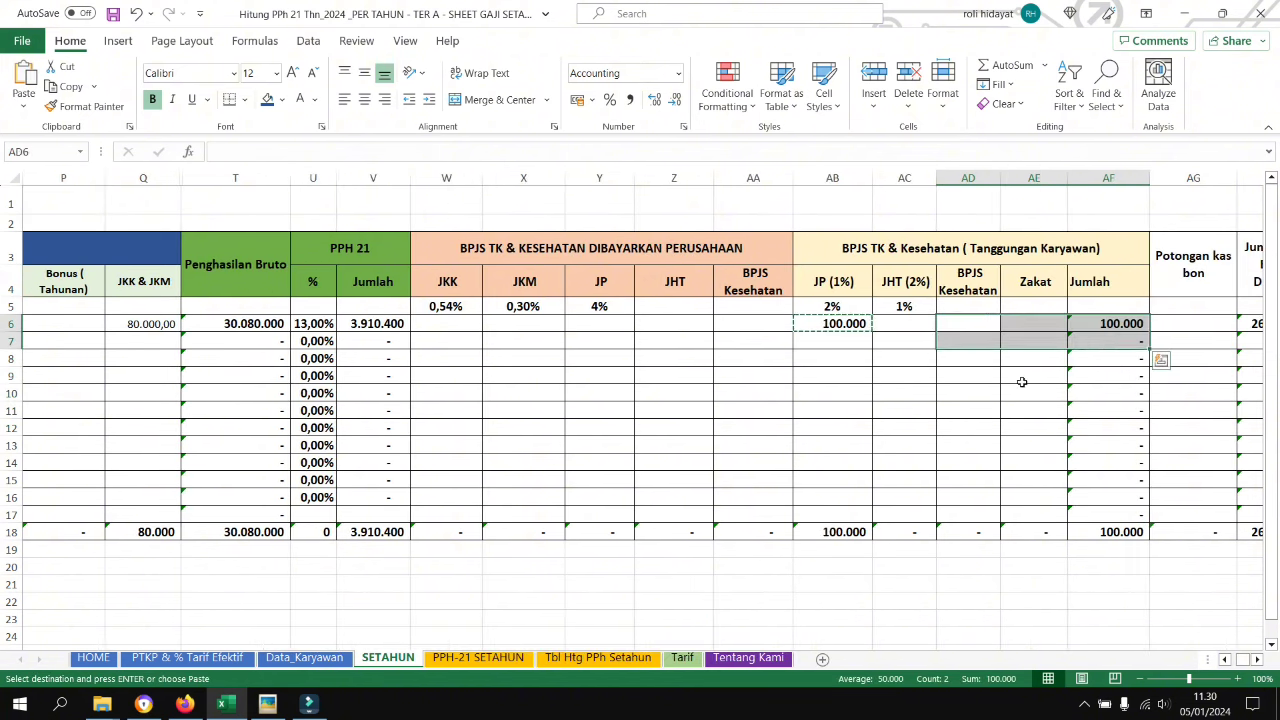
pyautogui.click(1018, 382)
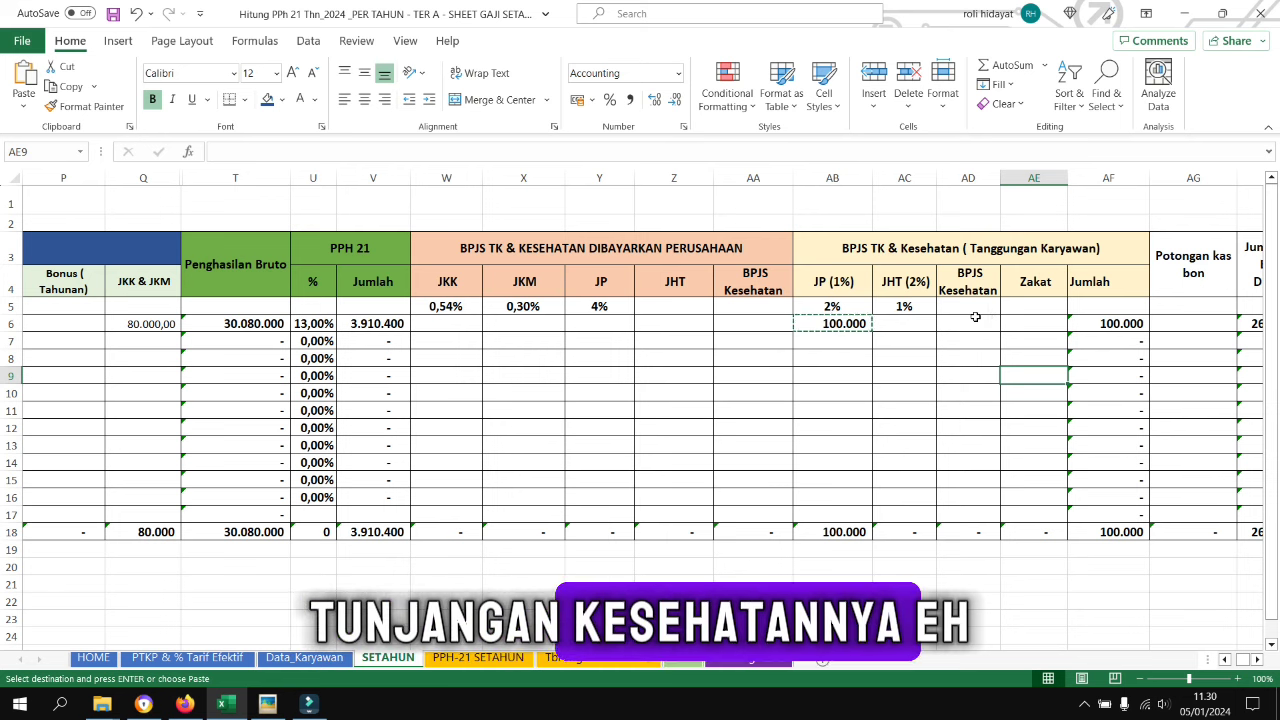
pyautogui.click(1030, 323)
pyautogui.write('2')
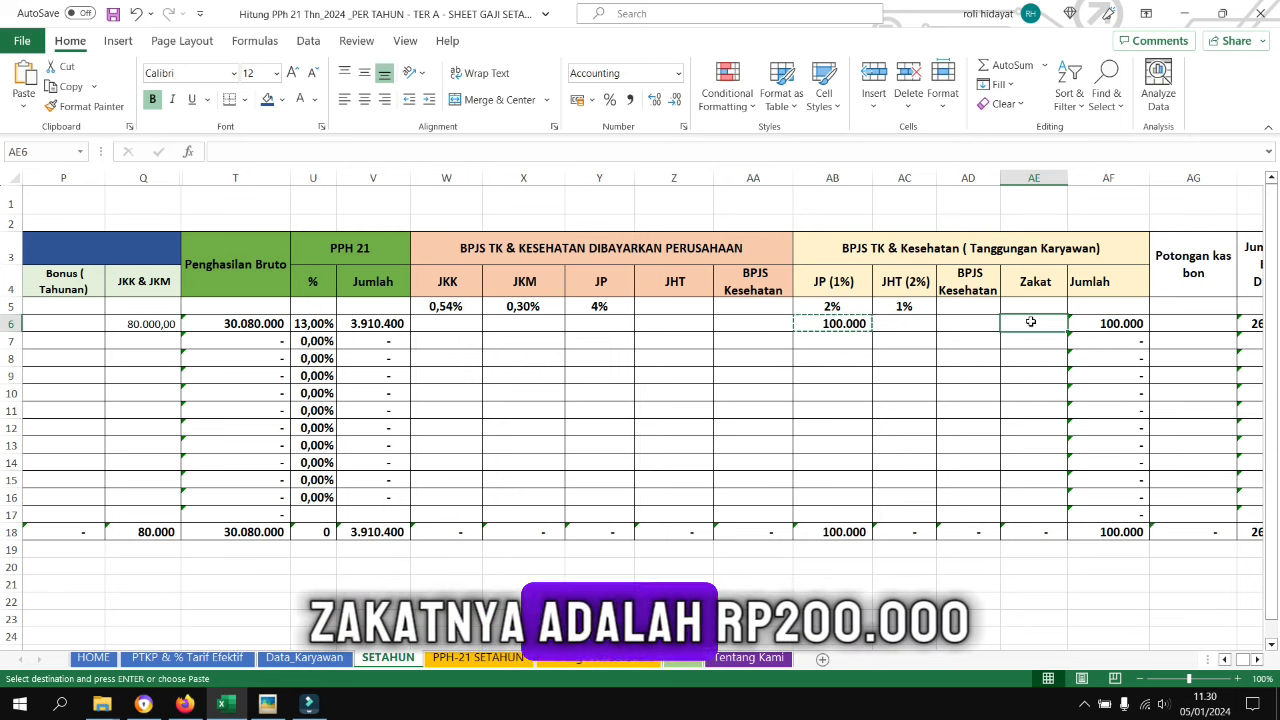
pyautogui.write('00000')
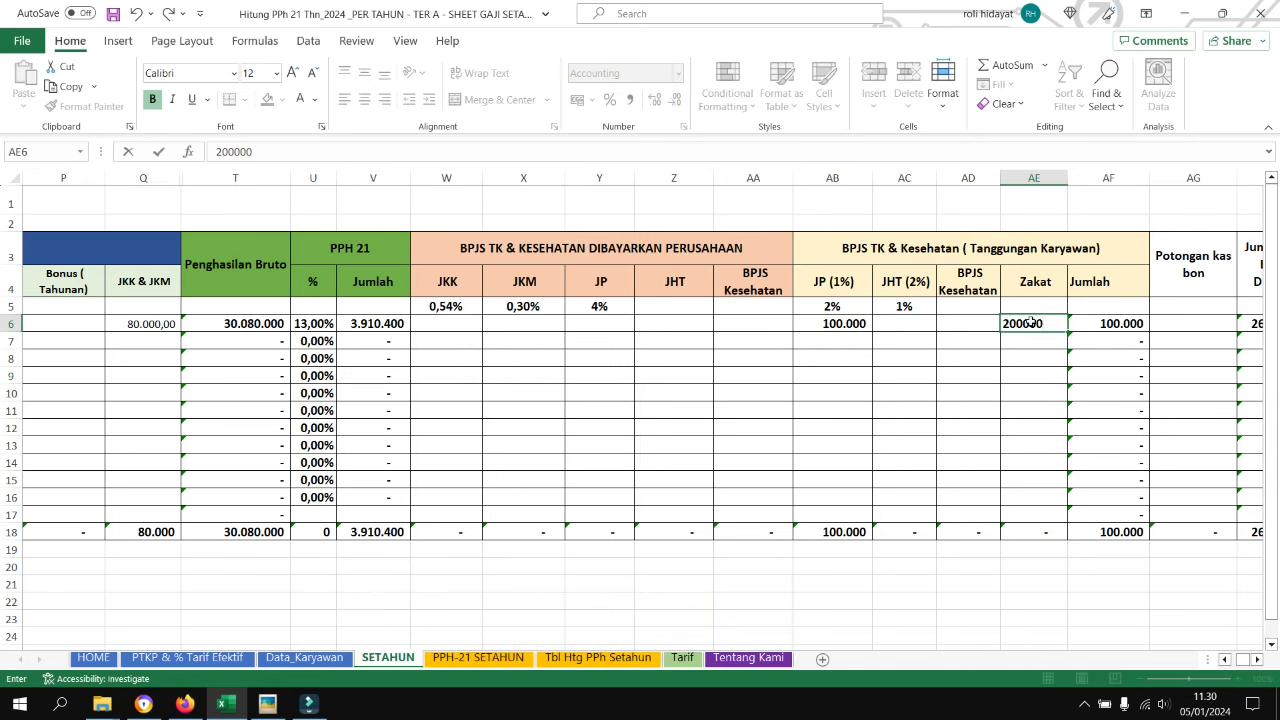
pyautogui.press('Return')
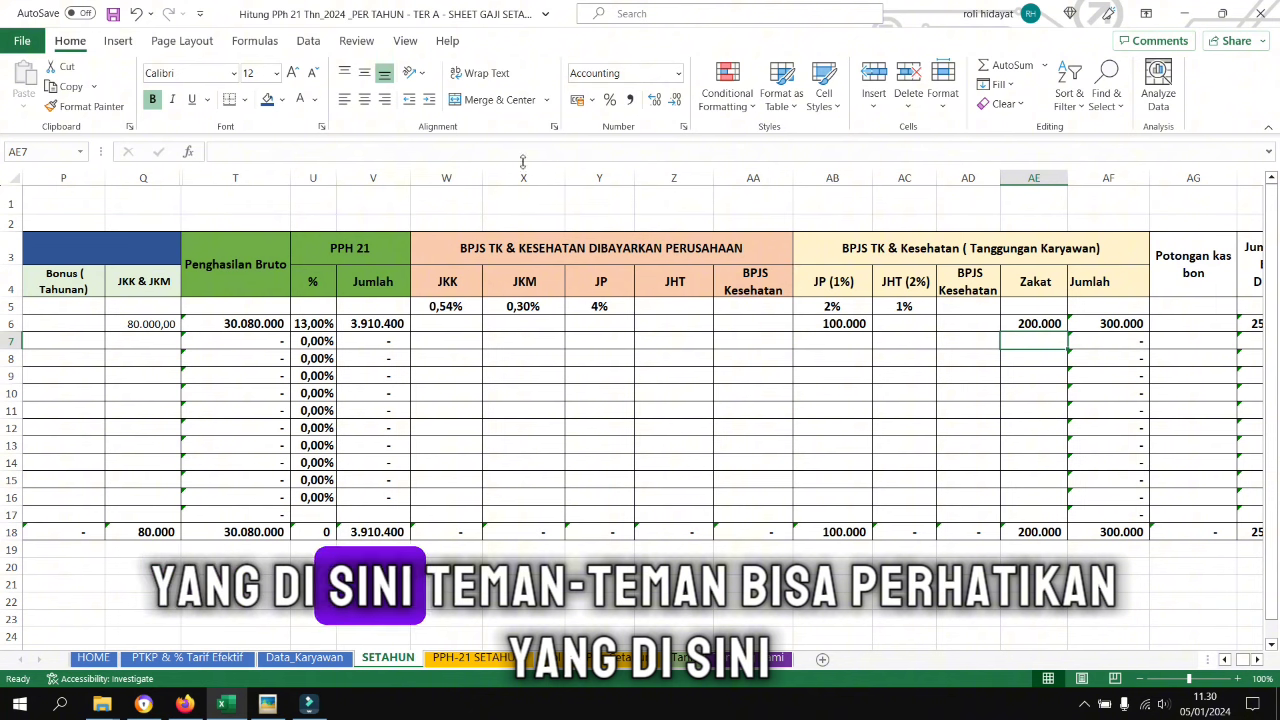
# - Review the company-paid and employee-borne BPJS columns, W through AF, by highlighting them
pyautogui.moveTo(459, 177); pyautogui.dragTo(1140, 278)
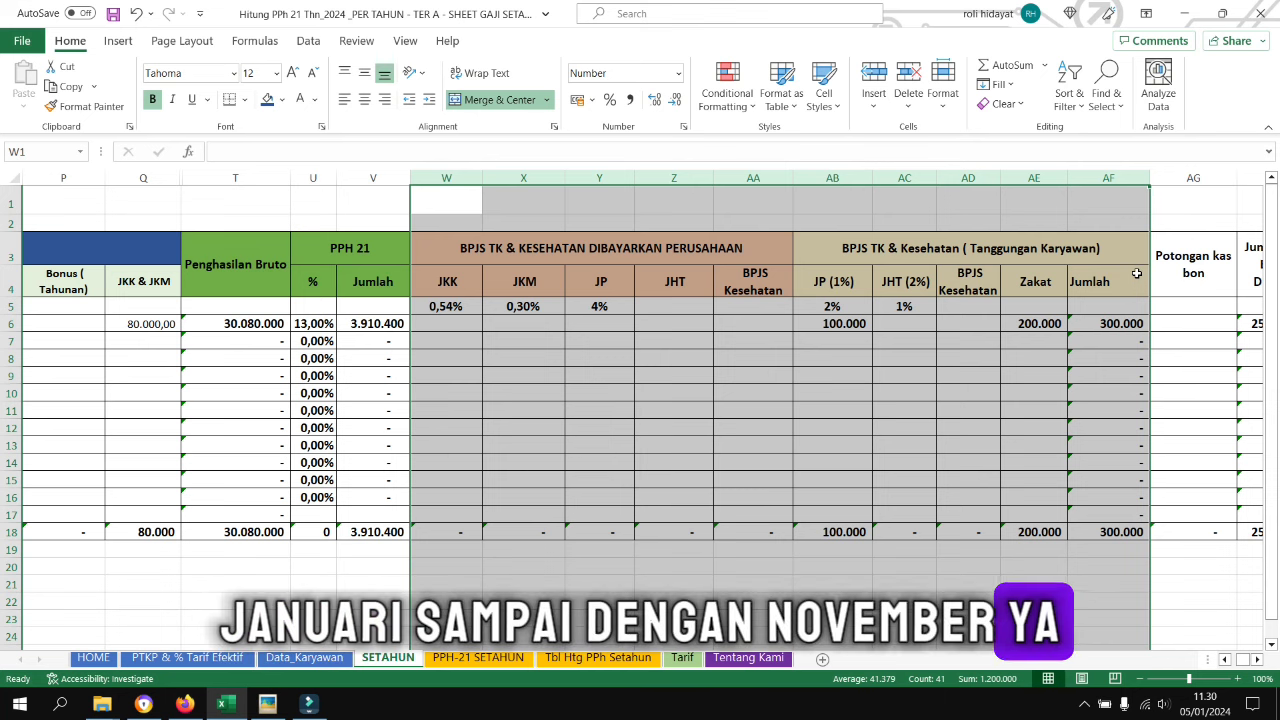
pyautogui.click(660, 386)
pyautogui.moveTo(460, 178); pyautogui.dragTo(1130, 256)
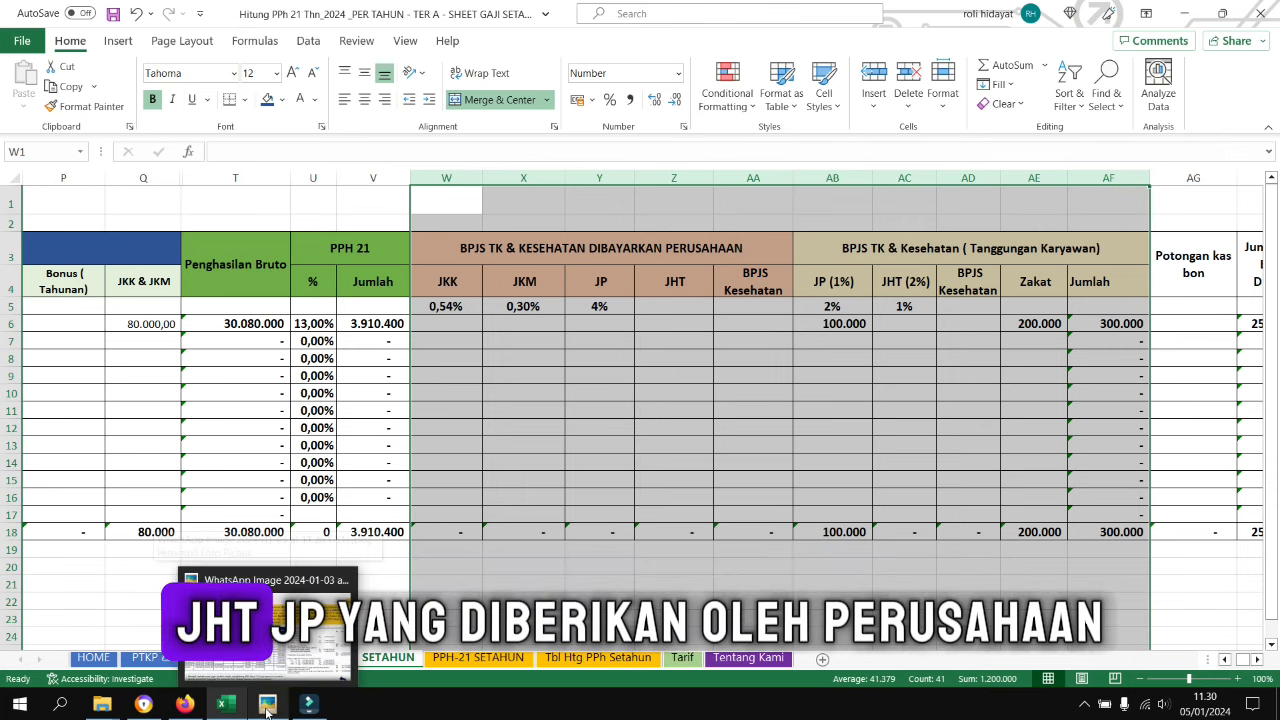
# - Look up the company-paid pension contribution in the example image and enter 200.000 as January's company JP in Y6
pyautogui.click(267, 706)
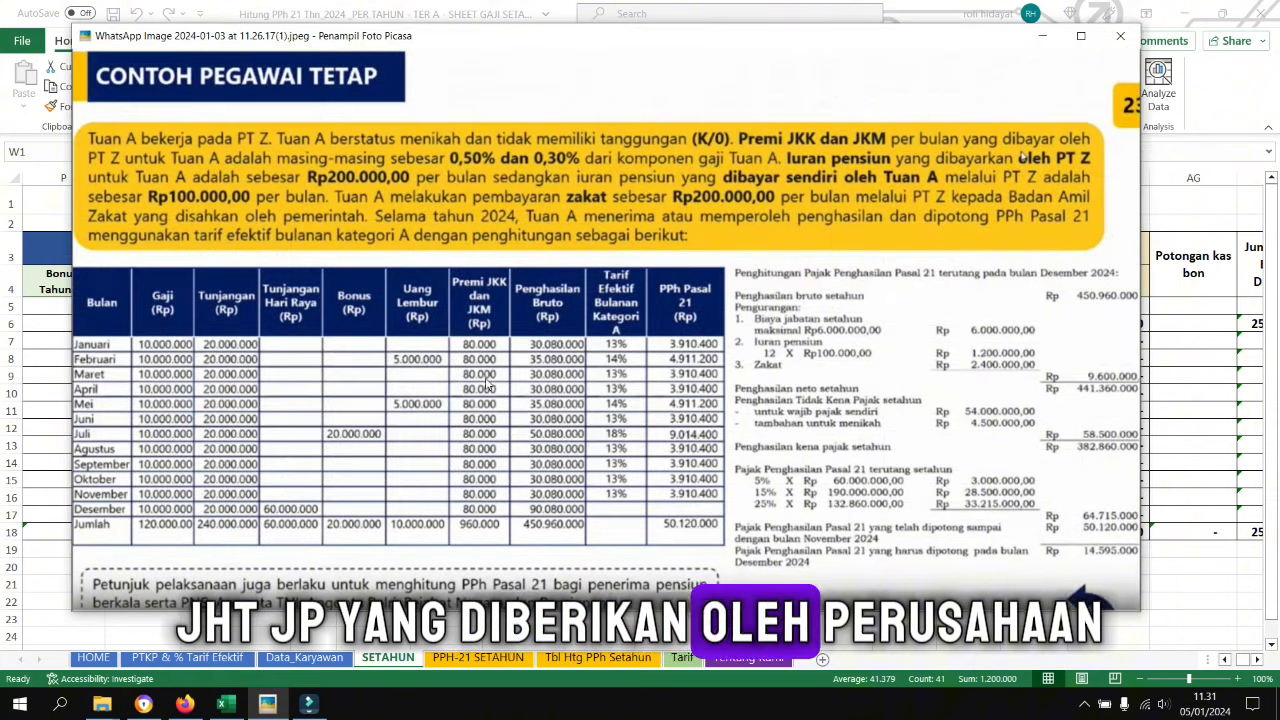
pyautogui.press('Escape')
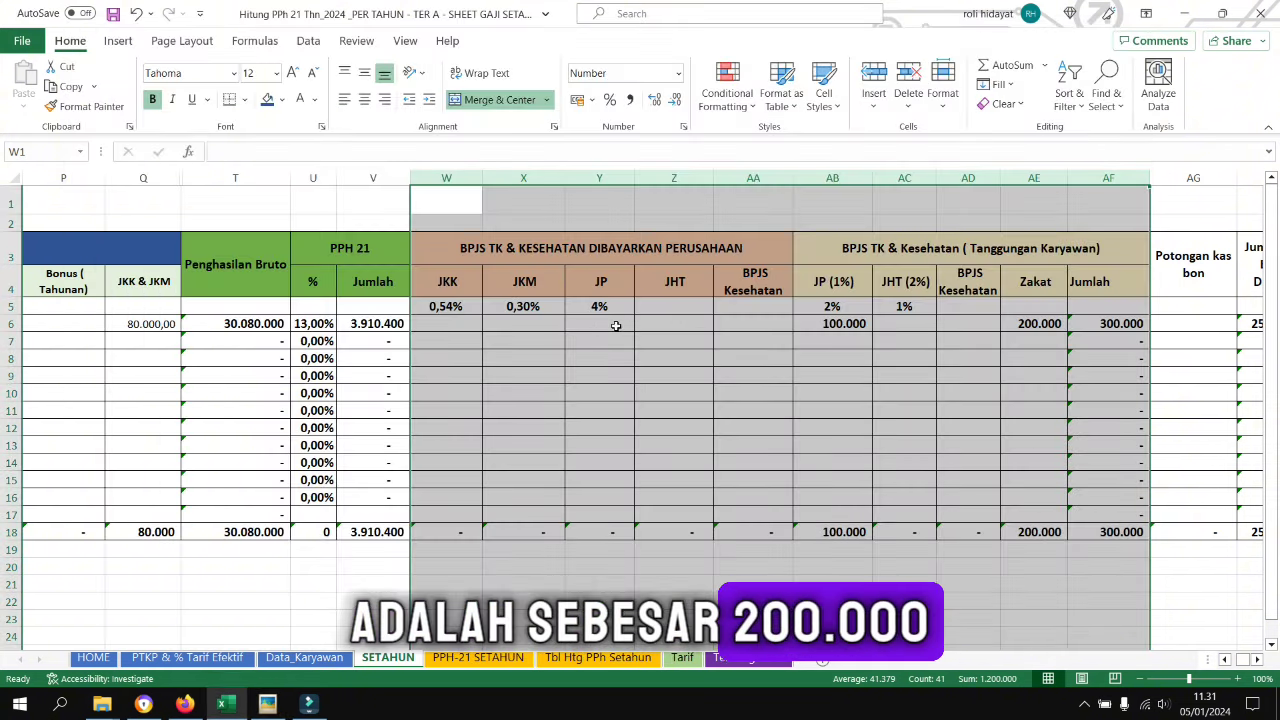
pyautogui.click(580, 327)
pyautogui.write('200000')
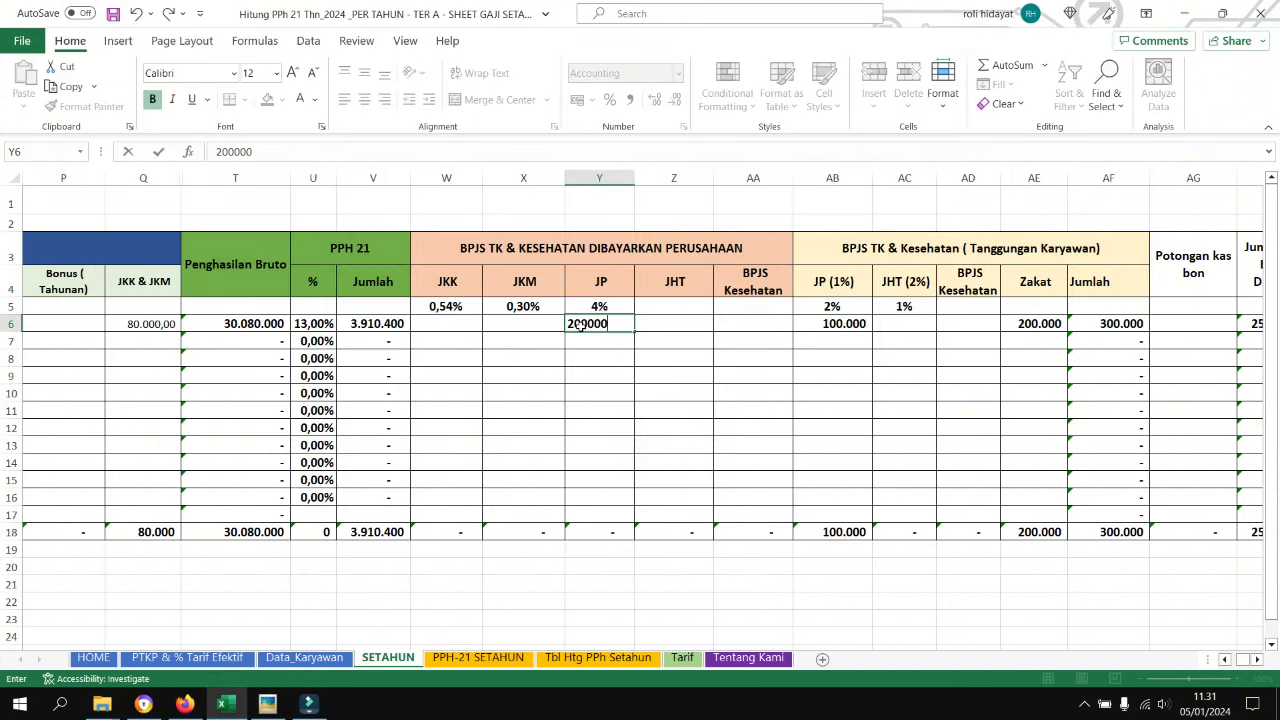
pyautogui.press('Return')
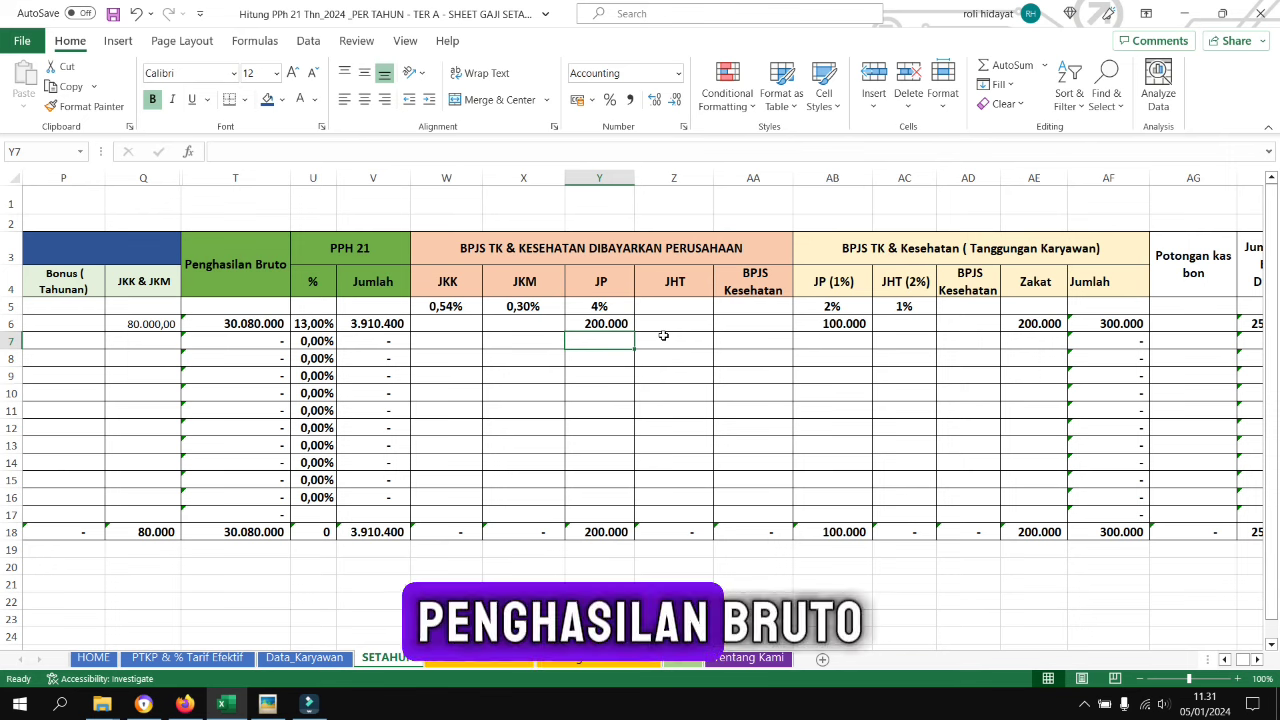
# - Copy January's income amounts in H6:Q6 to the February row, starting at H7
pyautogui.moveTo(523, 376); pyautogui.dragTo(53, 393)
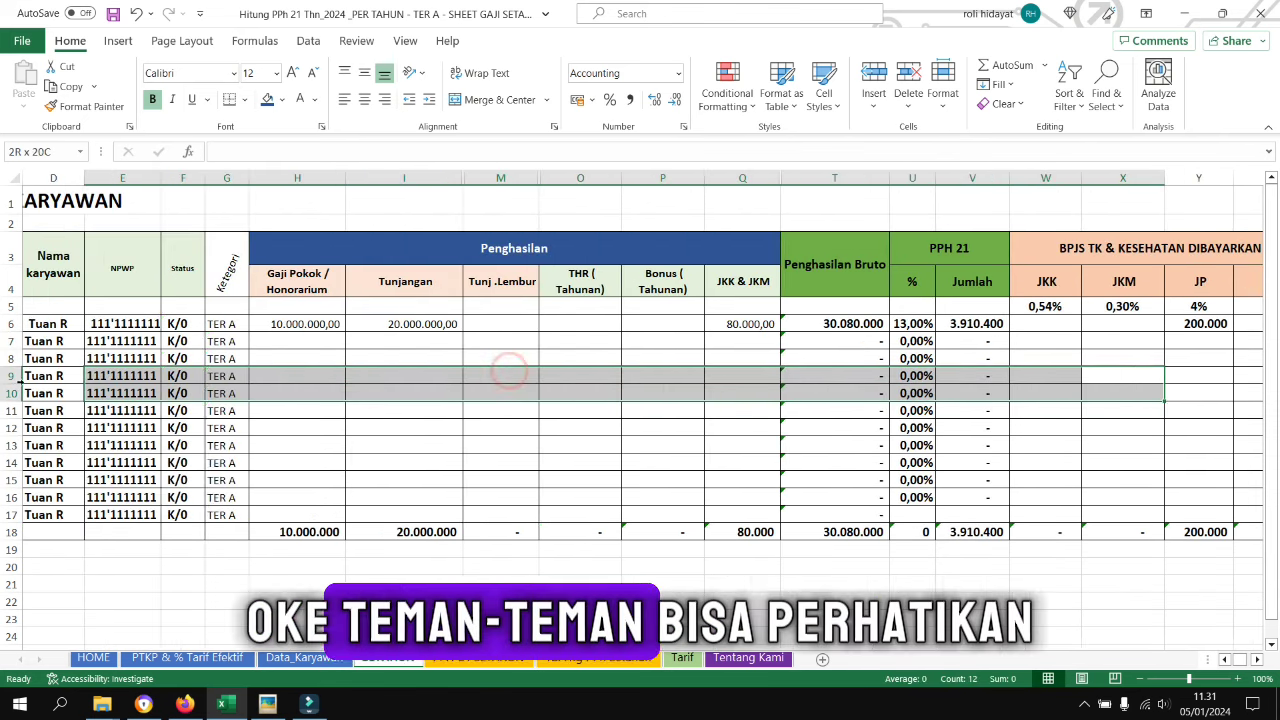
pyautogui.moveTo(305, 324); pyautogui.dragTo(745, 324)
pyautogui.hotkey('ctrl', 'c')
pyautogui.click(305, 341)
pyautogui.hotkey('ctrl', 'v')
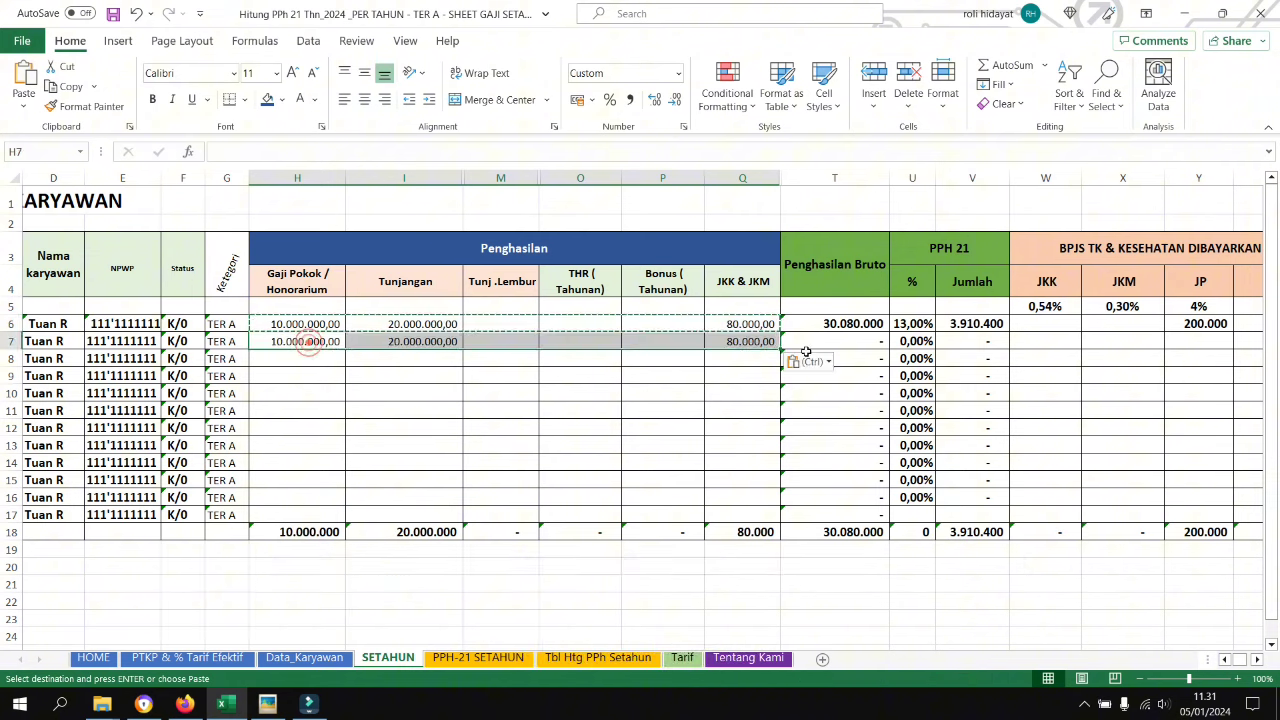
# - Check February's calculated PPH 21 amount in V7
pyautogui.moveTo(835, 358); pyautogui.dragTo(1087, 371)
pyautogui.click(1026, 461)
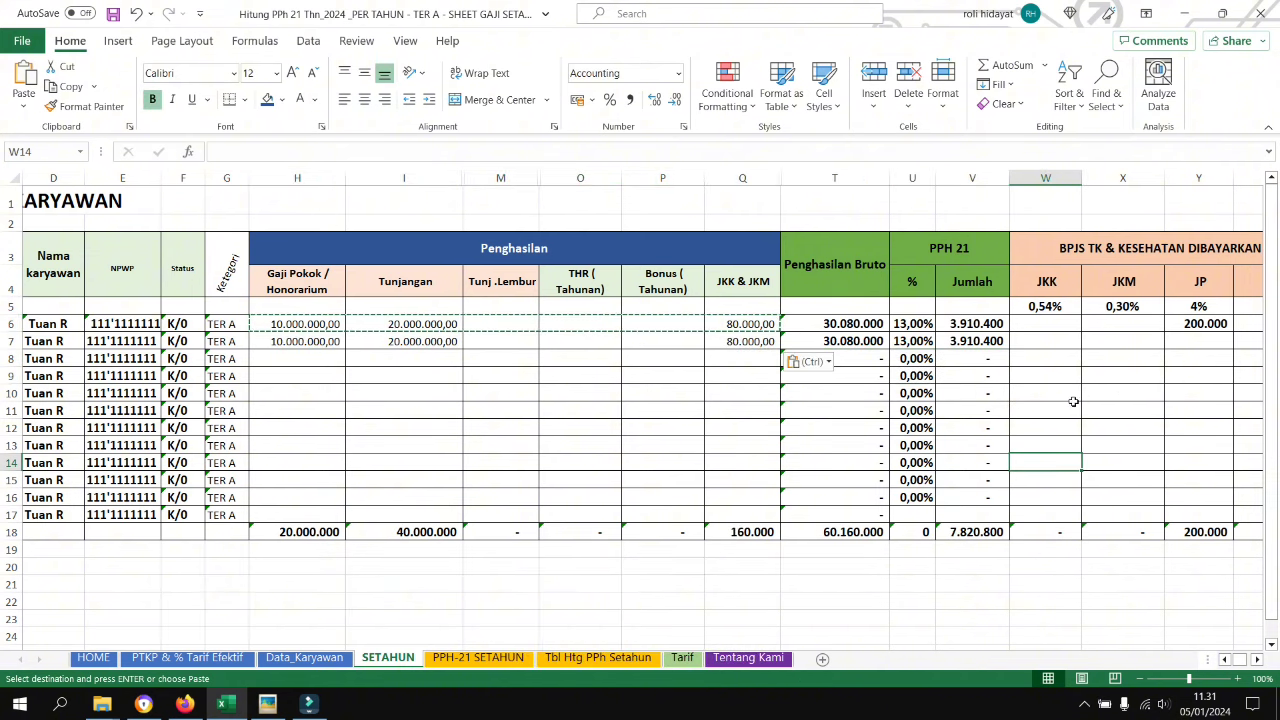
pyautogui.hscroll(3, 1073, 401)
pyautogui.click(650, 341)
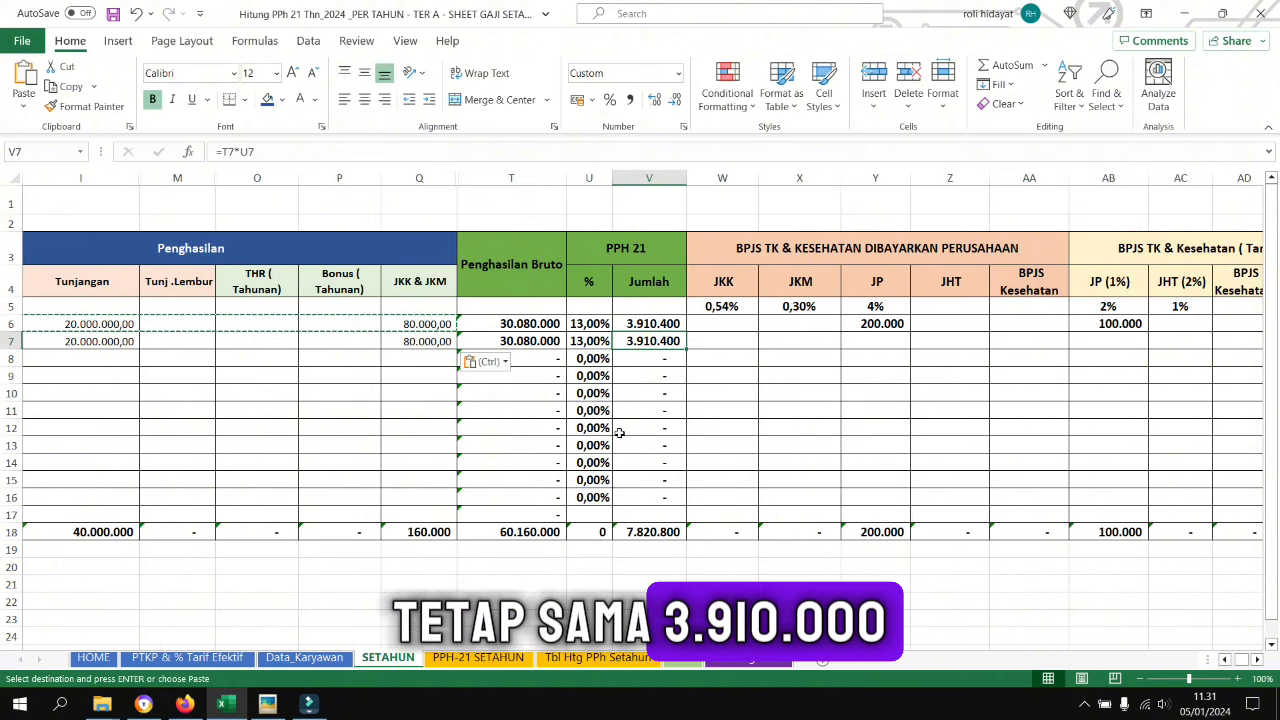
# - Look up February's overtime pay in the example image and enter 5.000.000 as February's Tunj. Lembur in M7
pyautogui.click(312, 705)
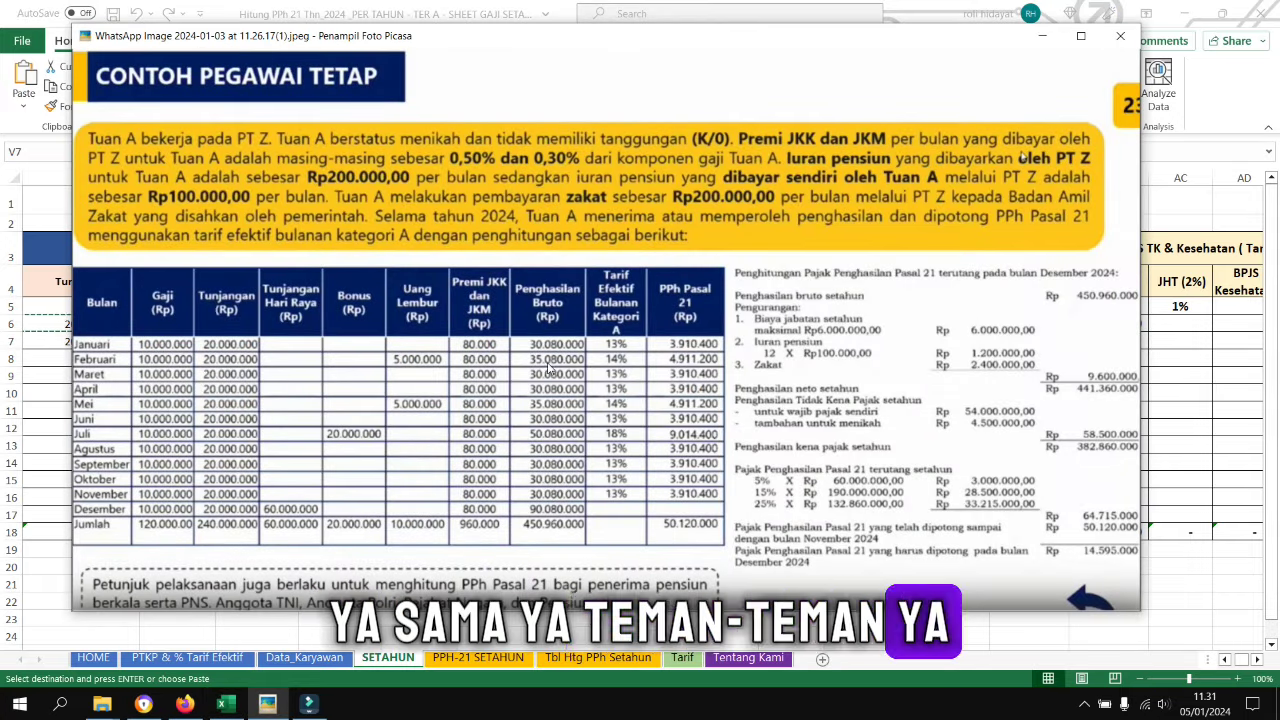
pyautogui.click(226, 705)
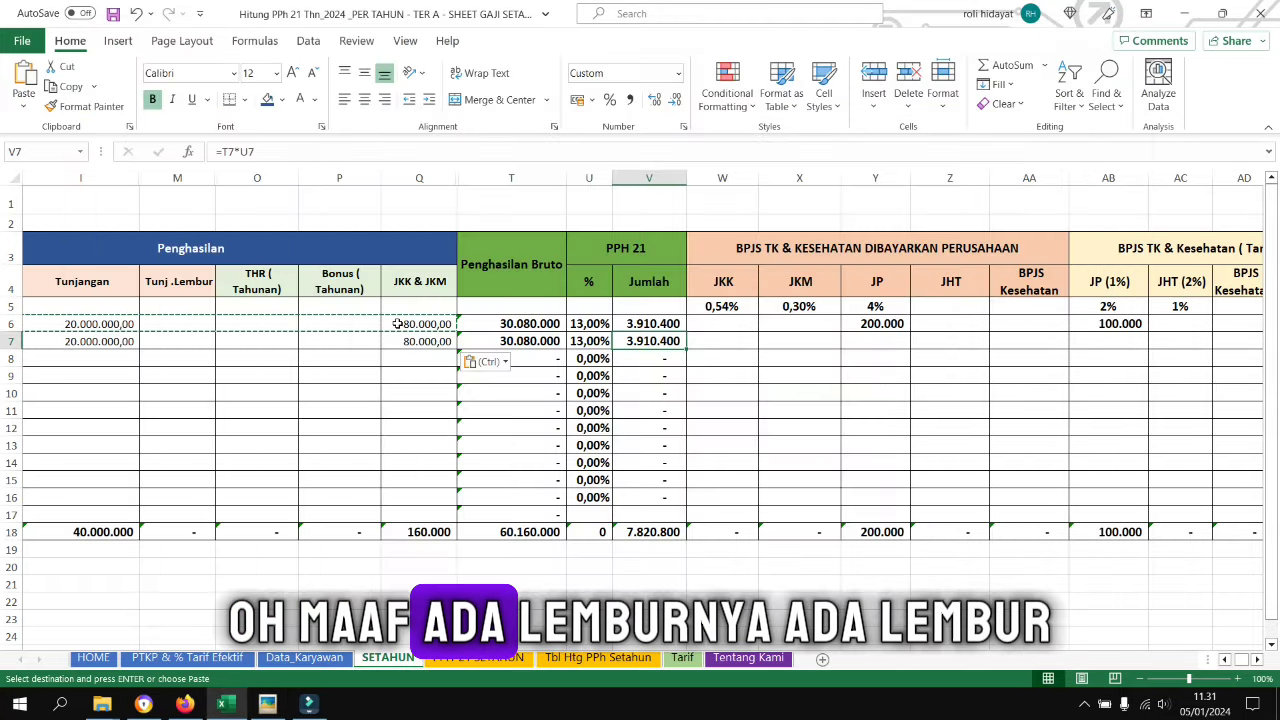
pyautogui.hscroll(-3, 229, 338)
pyautogui.click(229, 340)
pyautogui.press('Right')
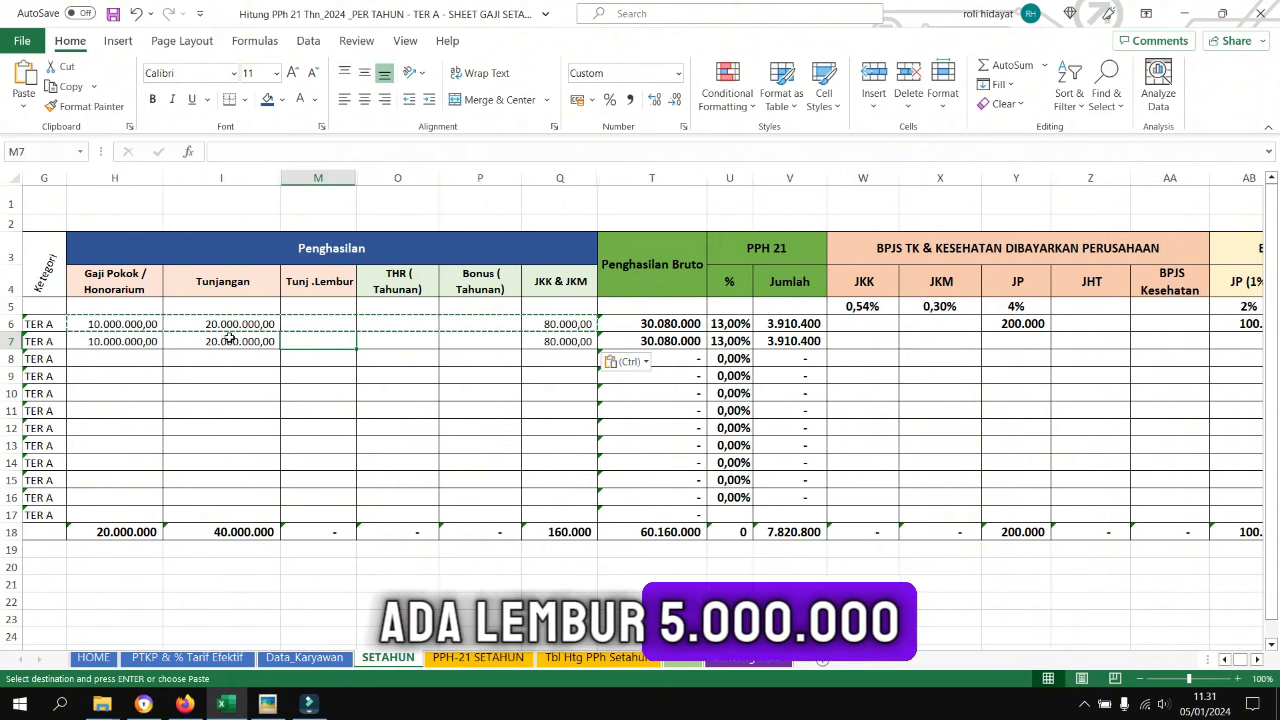
pyautogui.write('5000000')
pyautogui.press('Return')
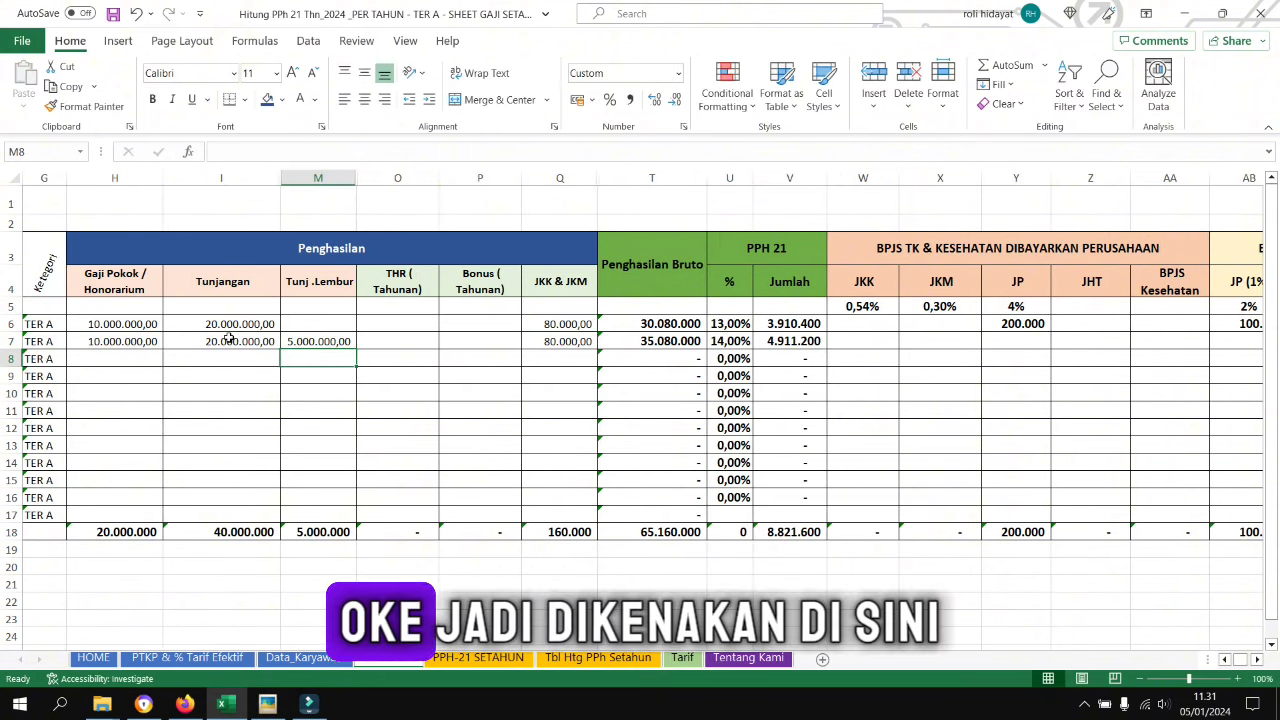
# - Check February's PPH 21 rate in U7 and amount in V7 against the example image
pyautogui.click(741, 341)
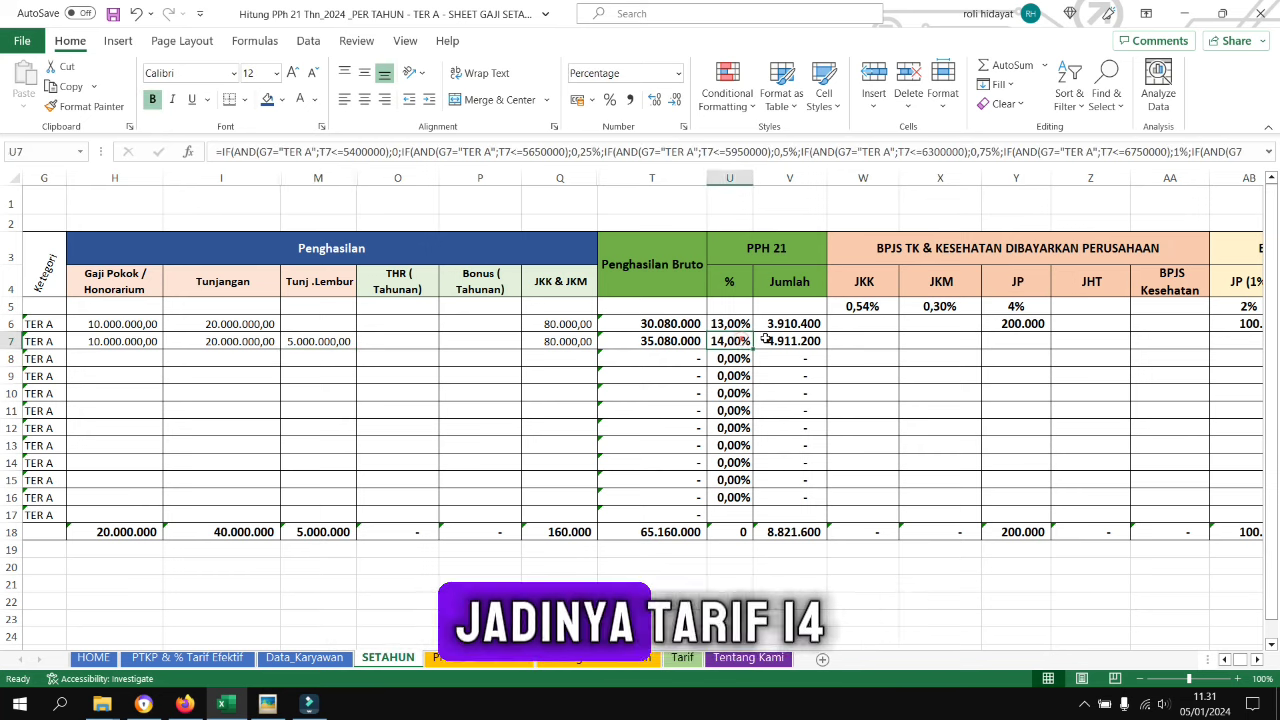
pyautogui.click(800, 341)
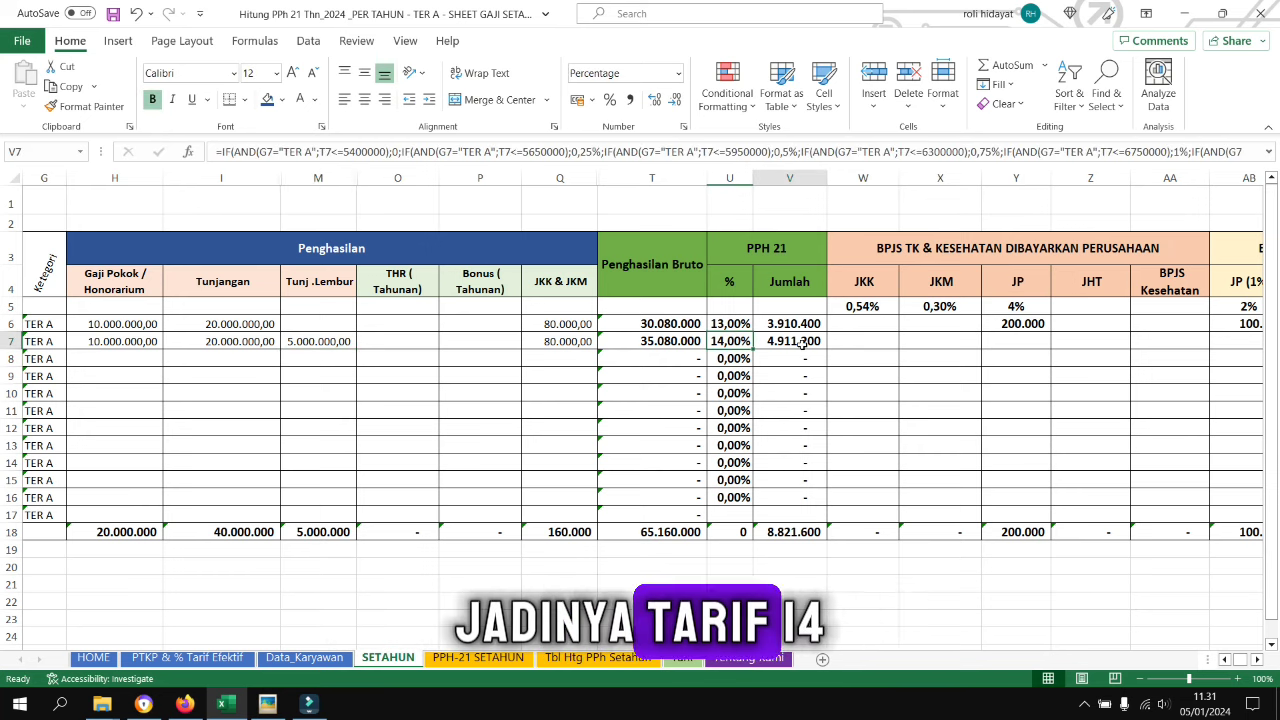
pyautogui.click(268, 705)
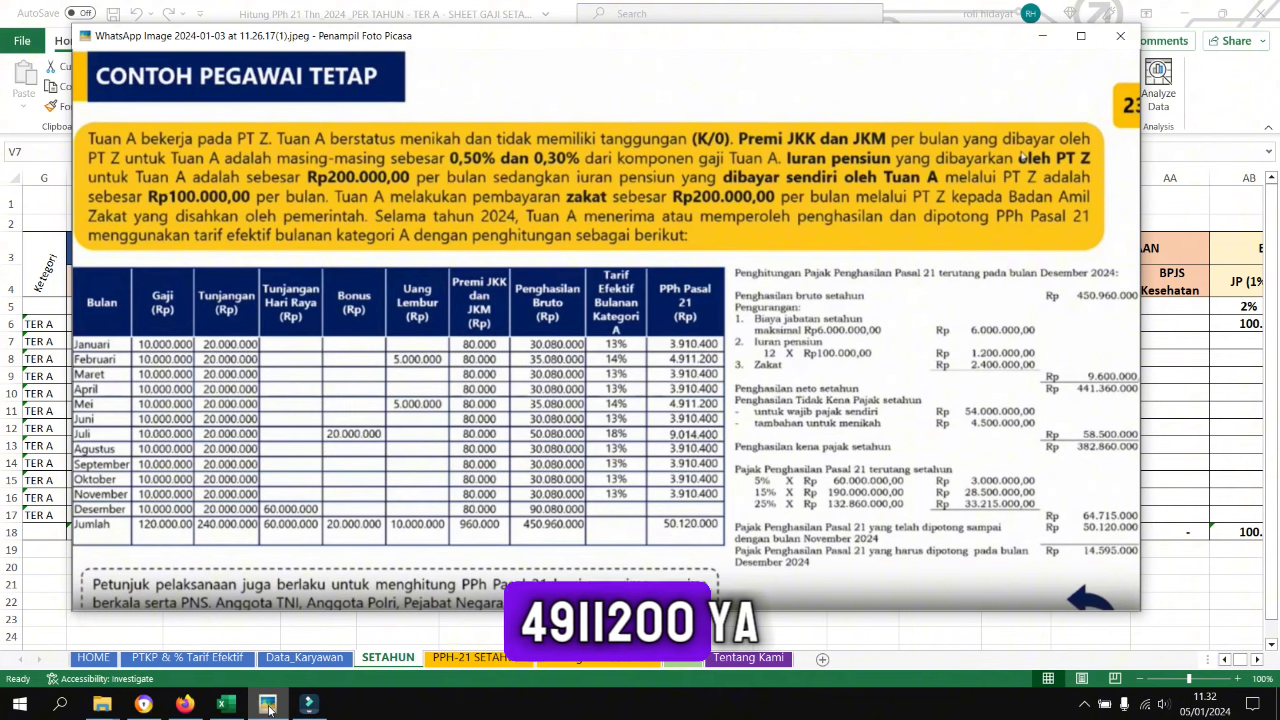
pyautogui.click(268, 705)
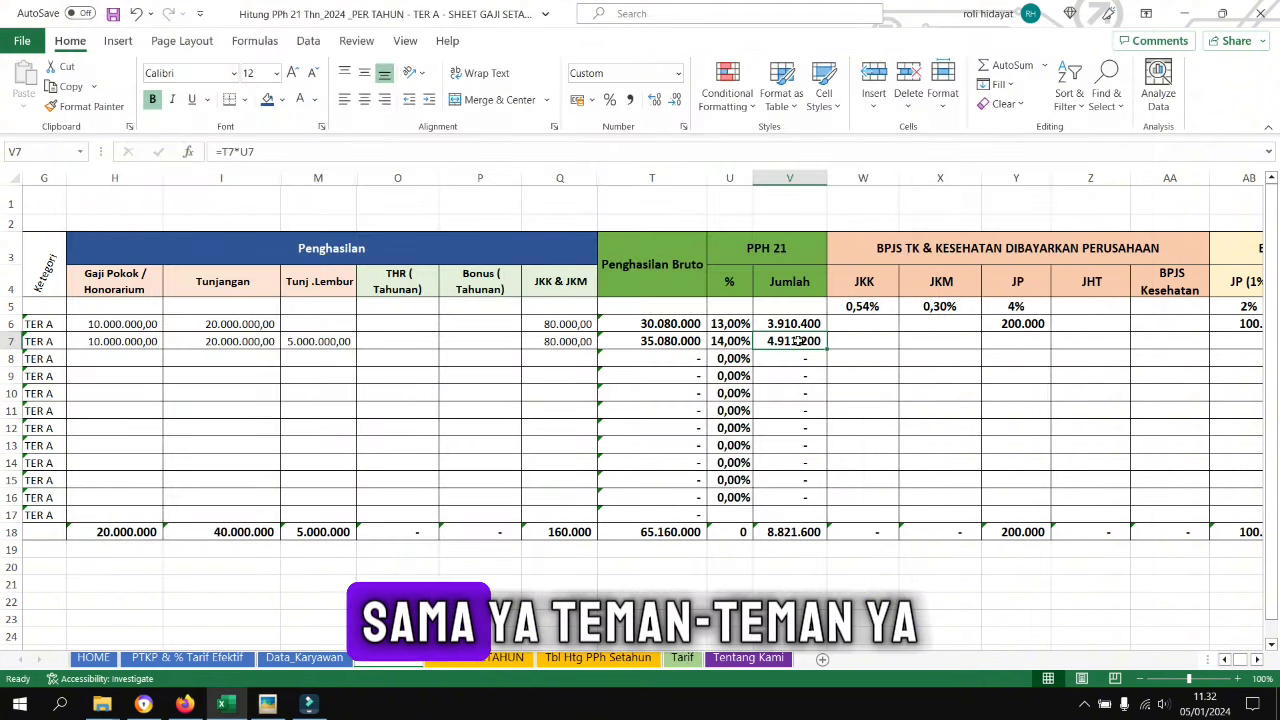
# - Copy February's basic salary and allowance in H7:I7 to the March through December rows, H8:I17
pyautogui.moveTo(380, 411); pyautogui.dragTo(73, 410)
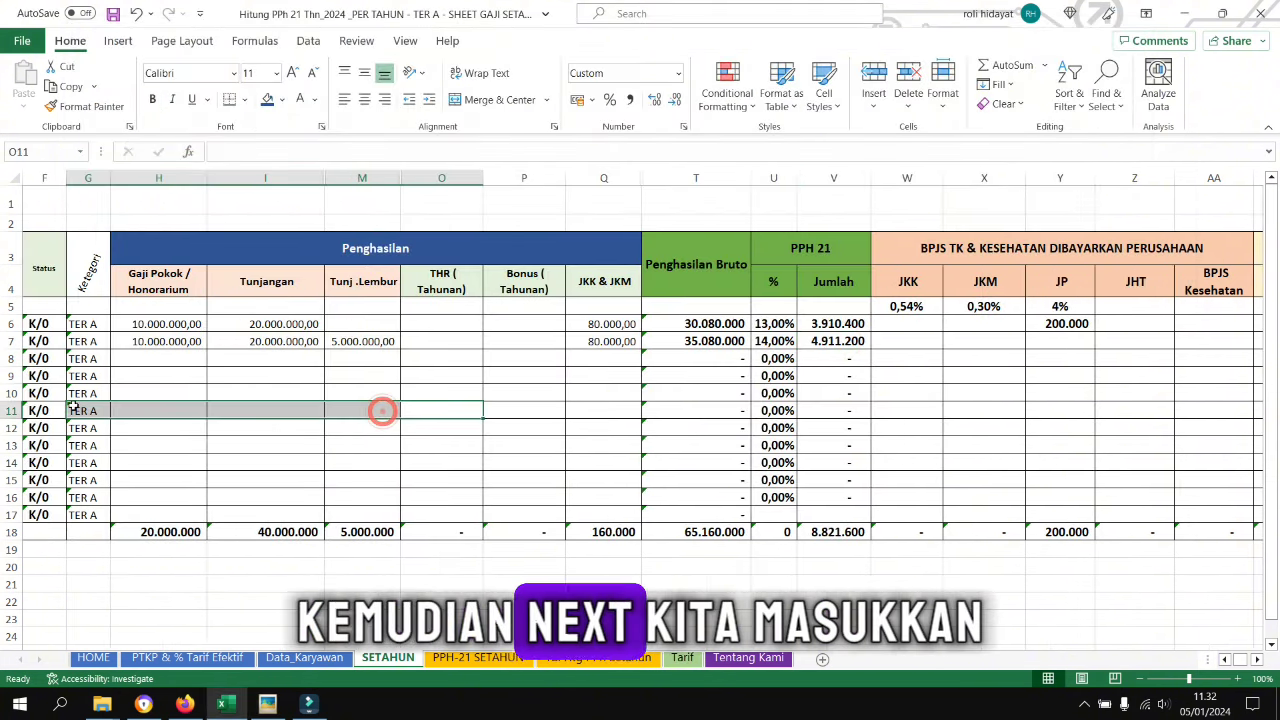
pyautogui.moveTo(148, 342); pyautogui.dragTo(265, 324)
pyautogui.hotkey('ctrl', 'c')
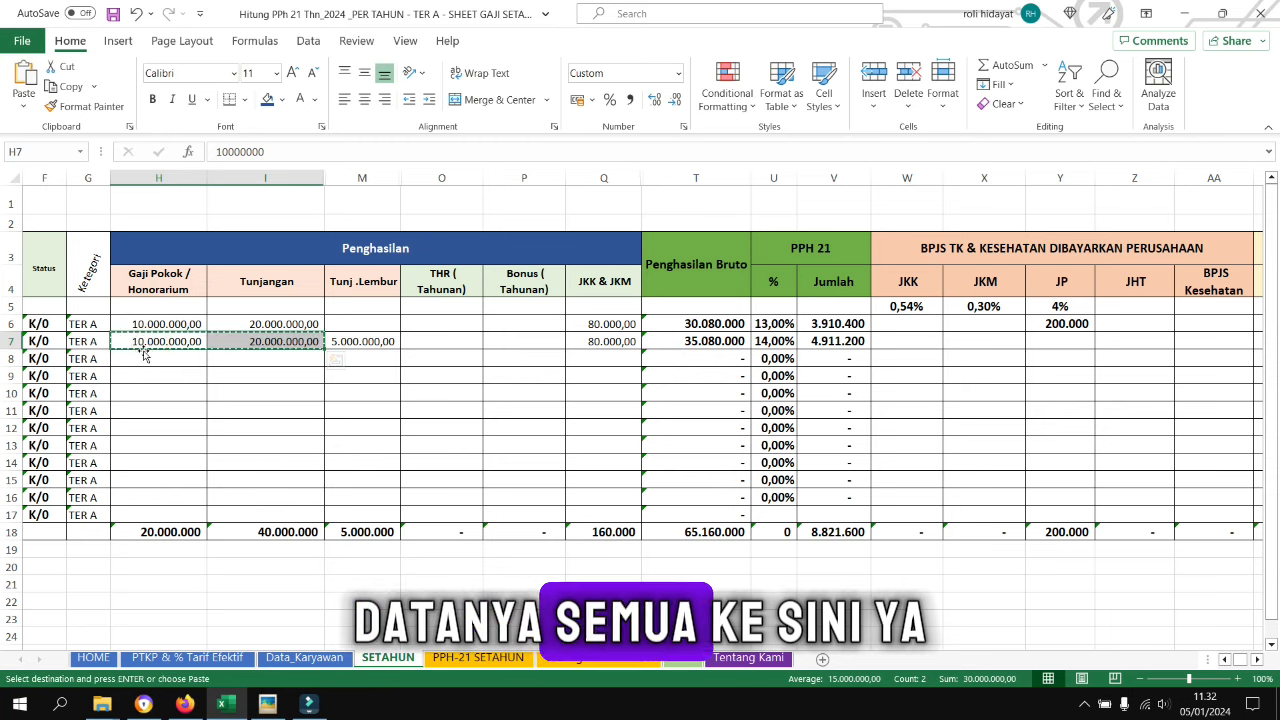
pyautogui.moveTo(143, 356); pyautogui.dragTo(260, 512)
pyautogui.hotkey('ctrl', 'v')
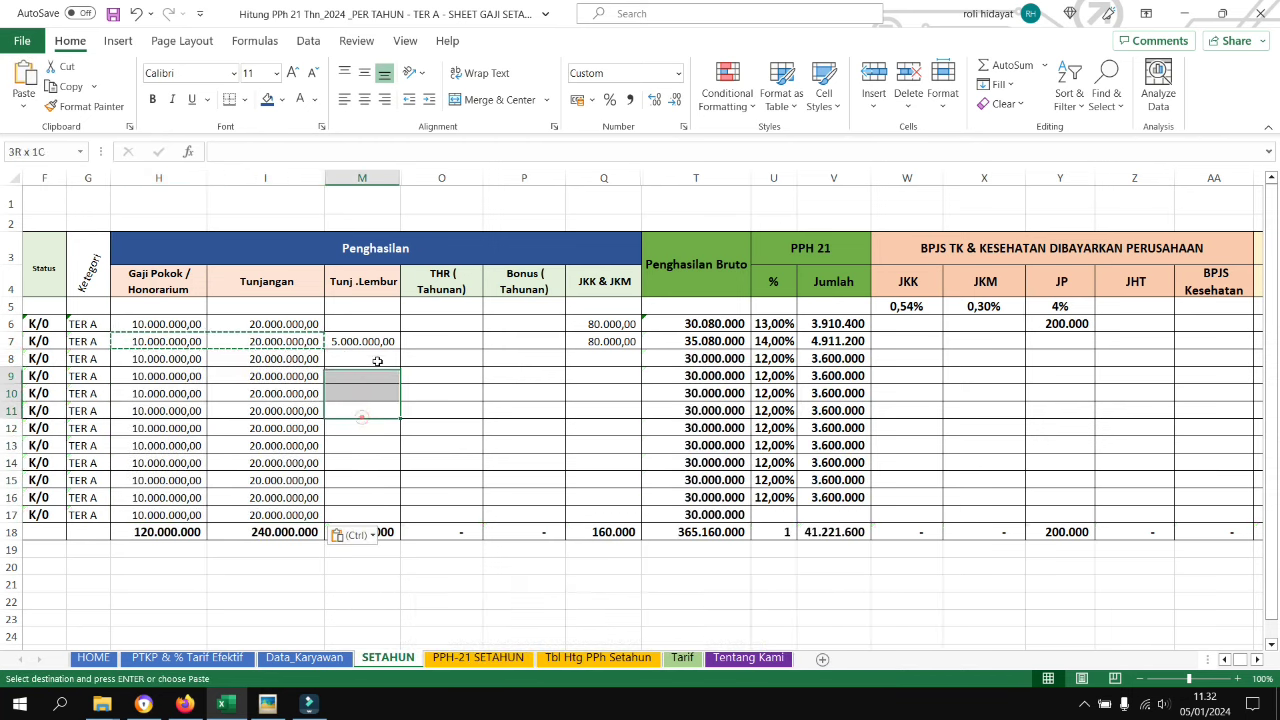
# - Look up the next overtime month in the example image and copy February's overtime from M7 to May in M10
pyautogui.click(370, 335)
pyautogui.click(267, 704)
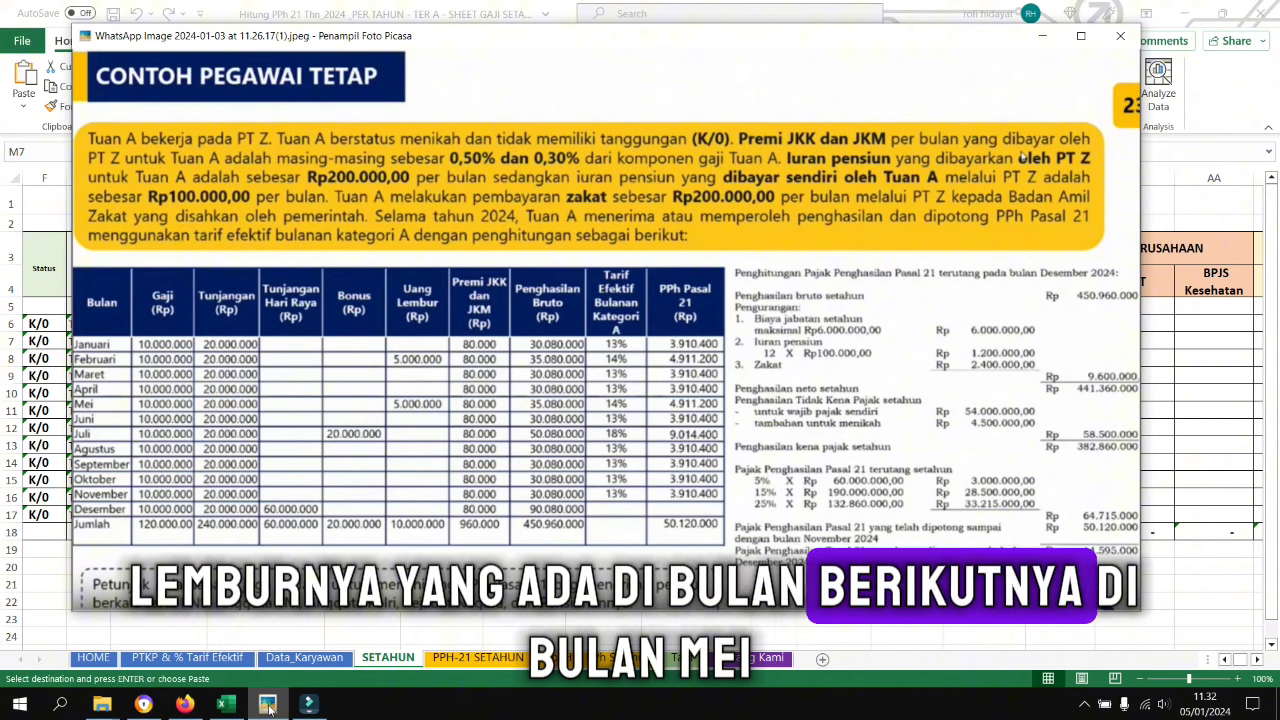
pyautogui.click(267, 704)
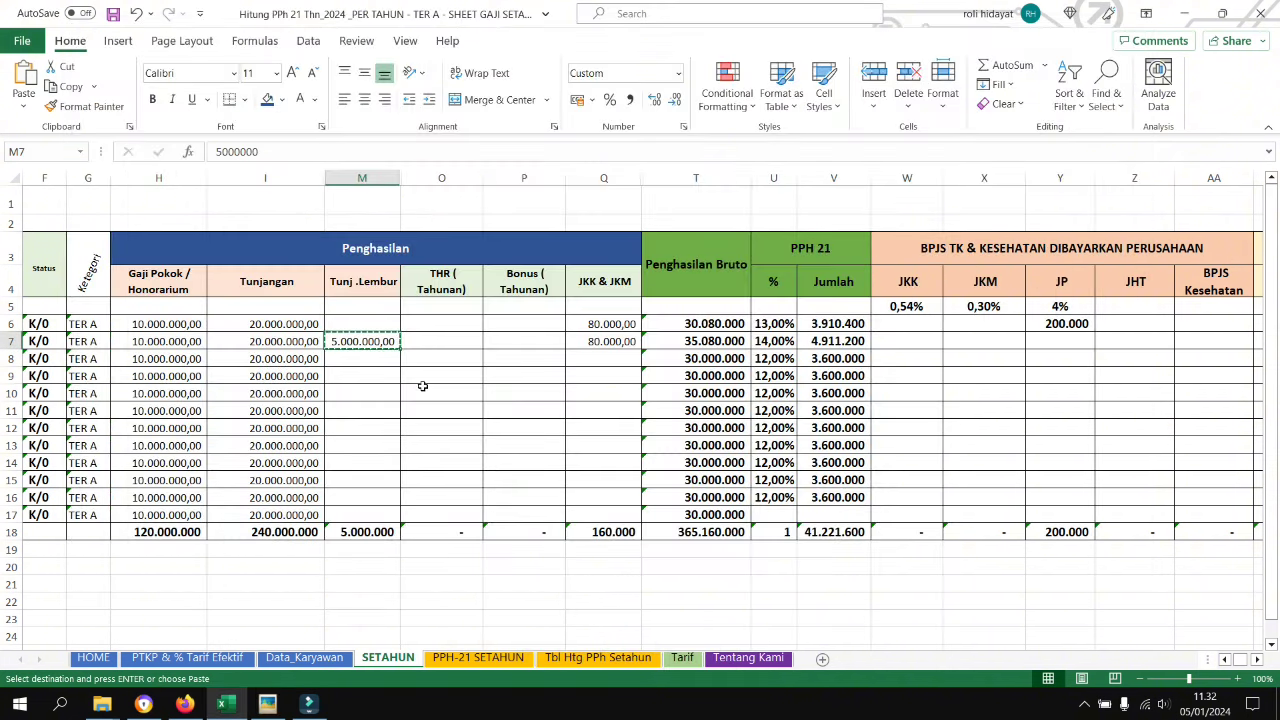
pyautogui.click(158, 393)
pyautogui.hscroll(-3, 150, 393)
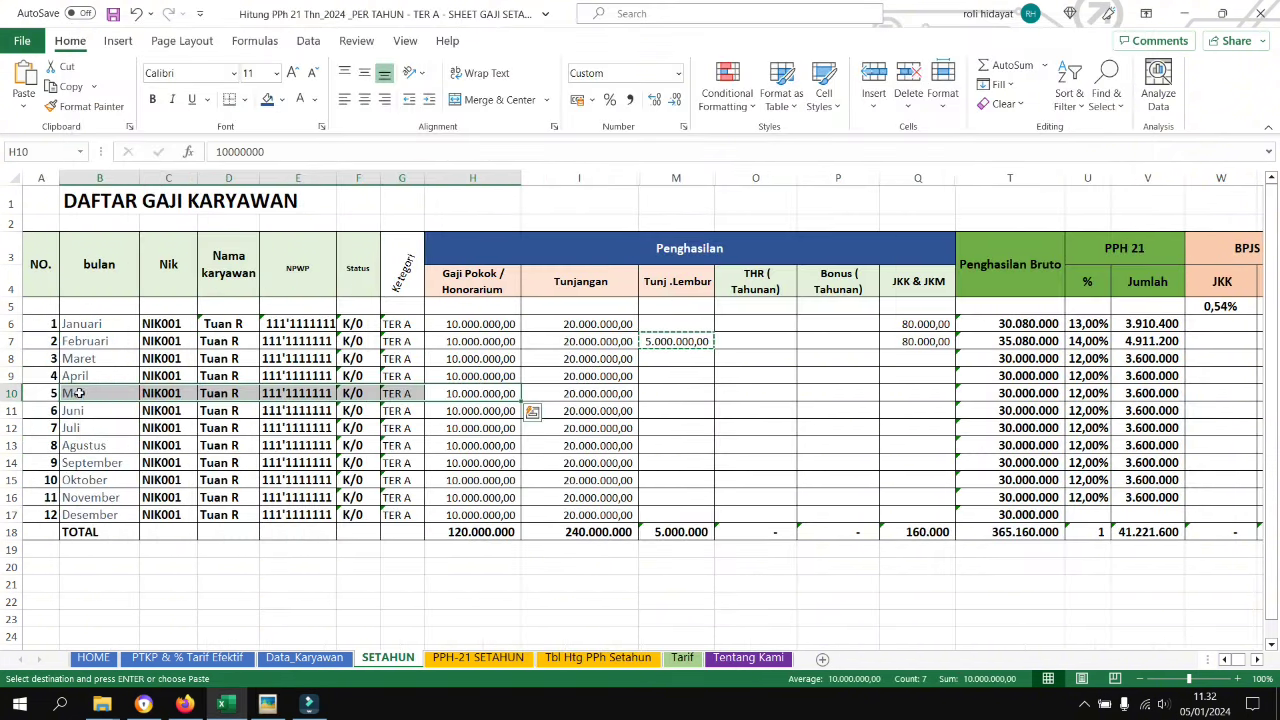
pyautogui.click(679, 396)
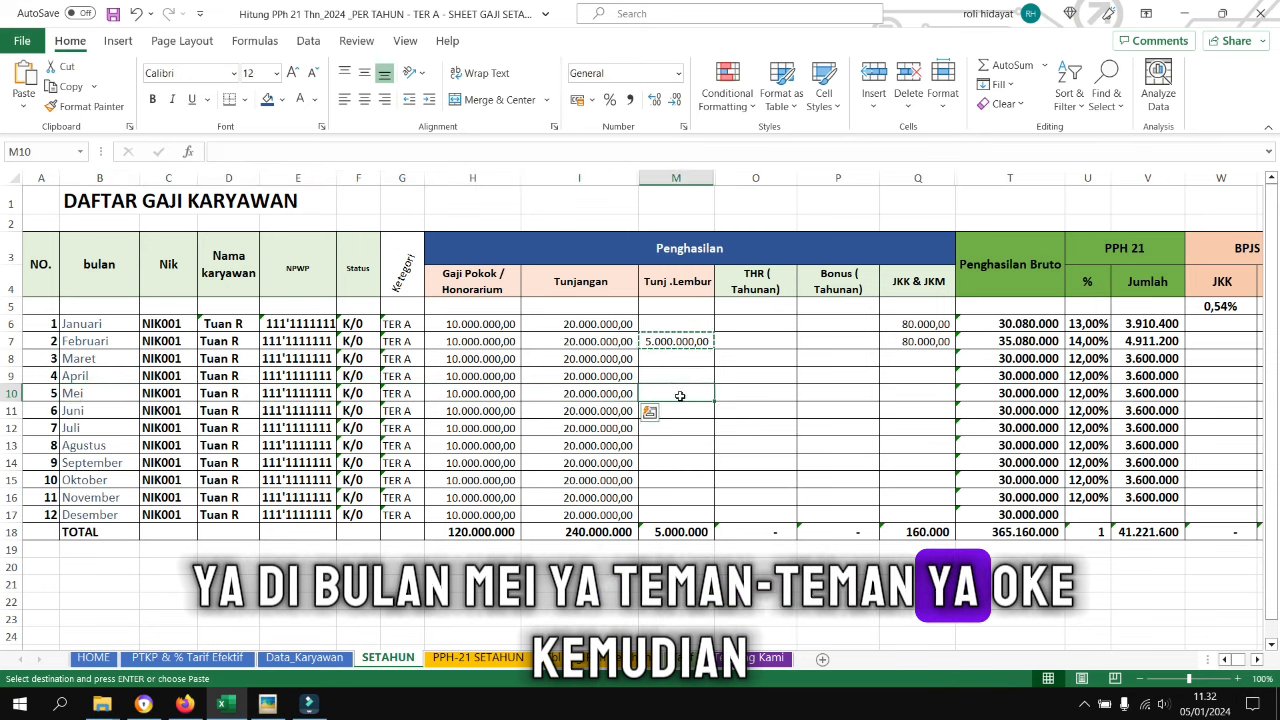
pyautogui.click(672, 451)
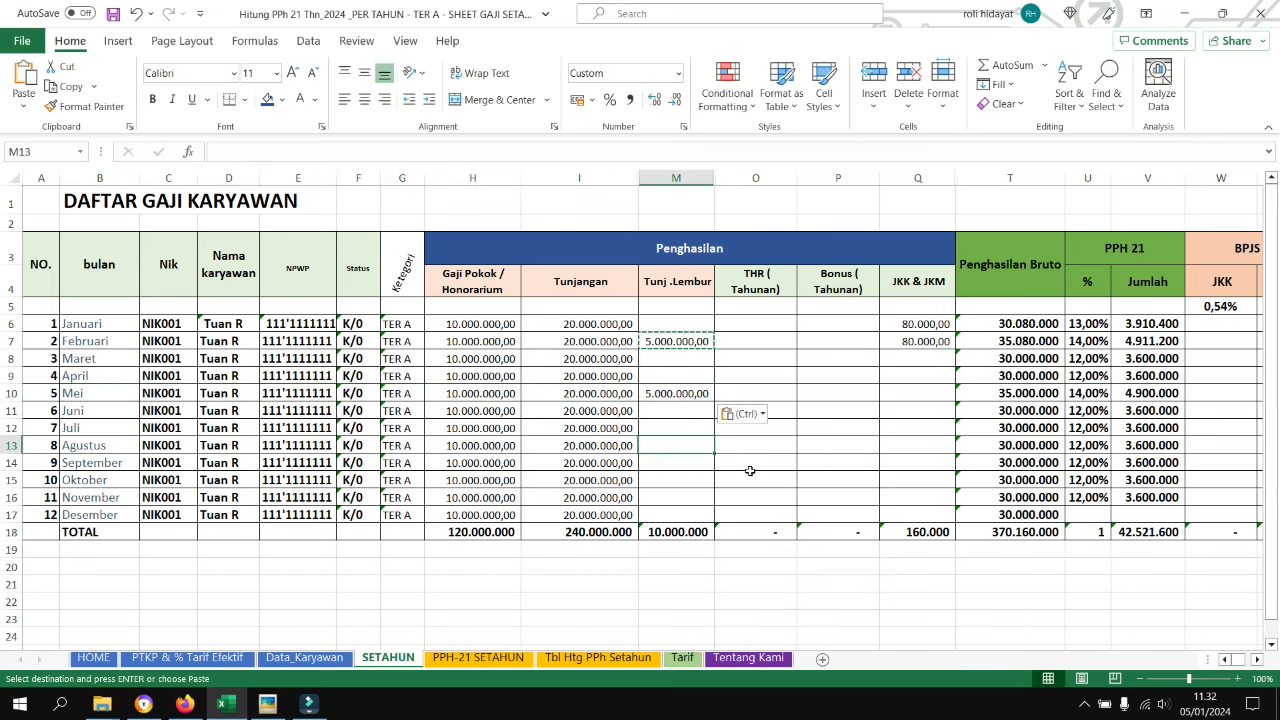
pyautogui.press('Escape')
# - Look up the bonus month in the example image and enter 20.000.000 as July's bonus in P12
pyautogui.click(268, 703)
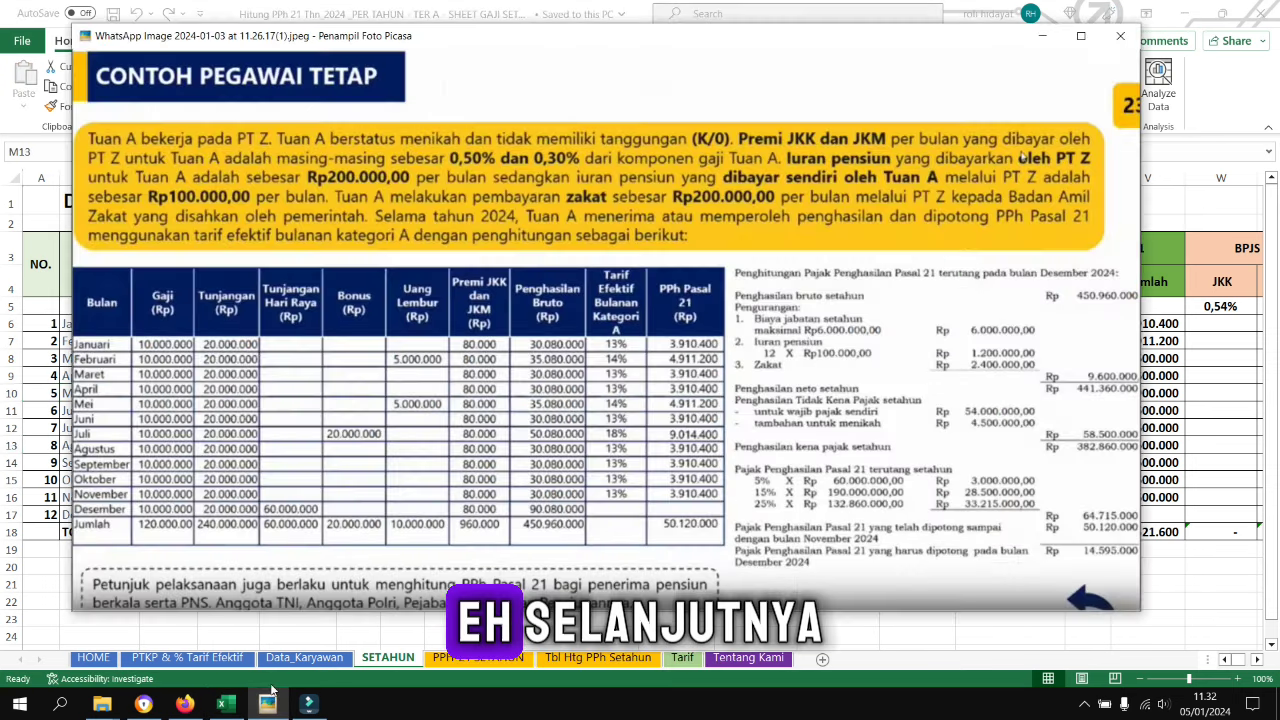
pyautogui.moveTo(272, 704)
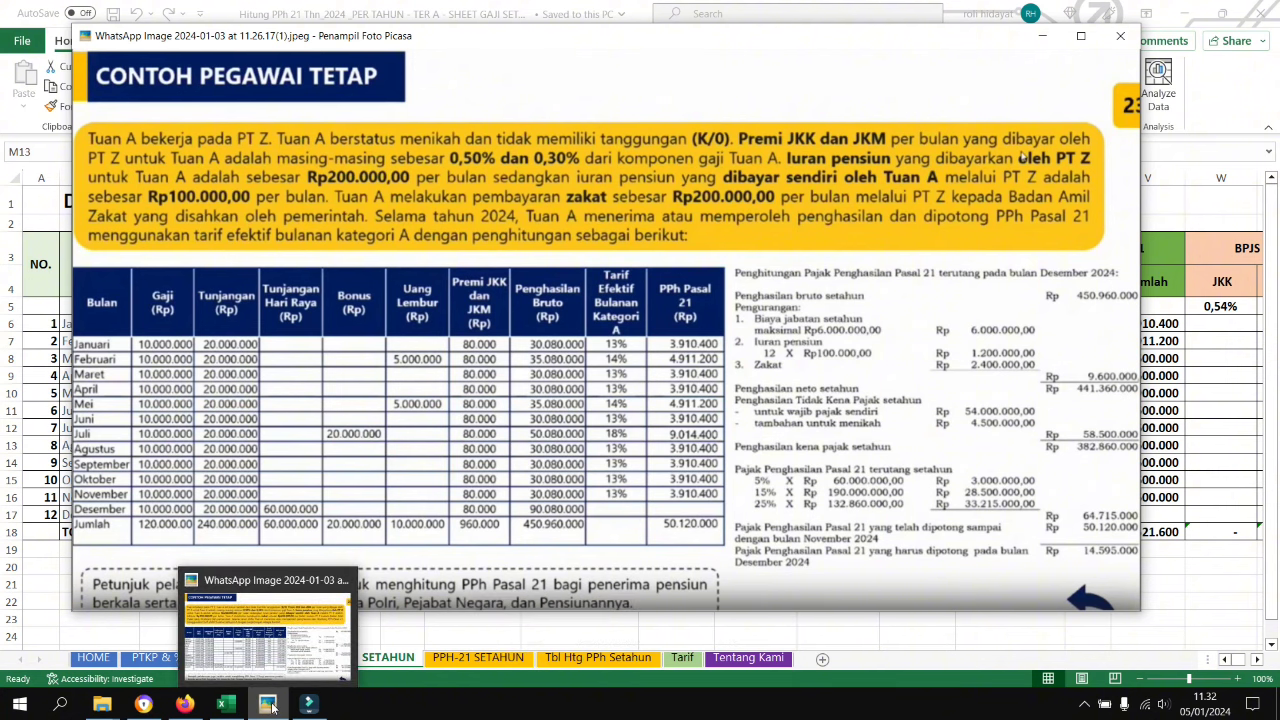
pyautogui.click(268, 704)
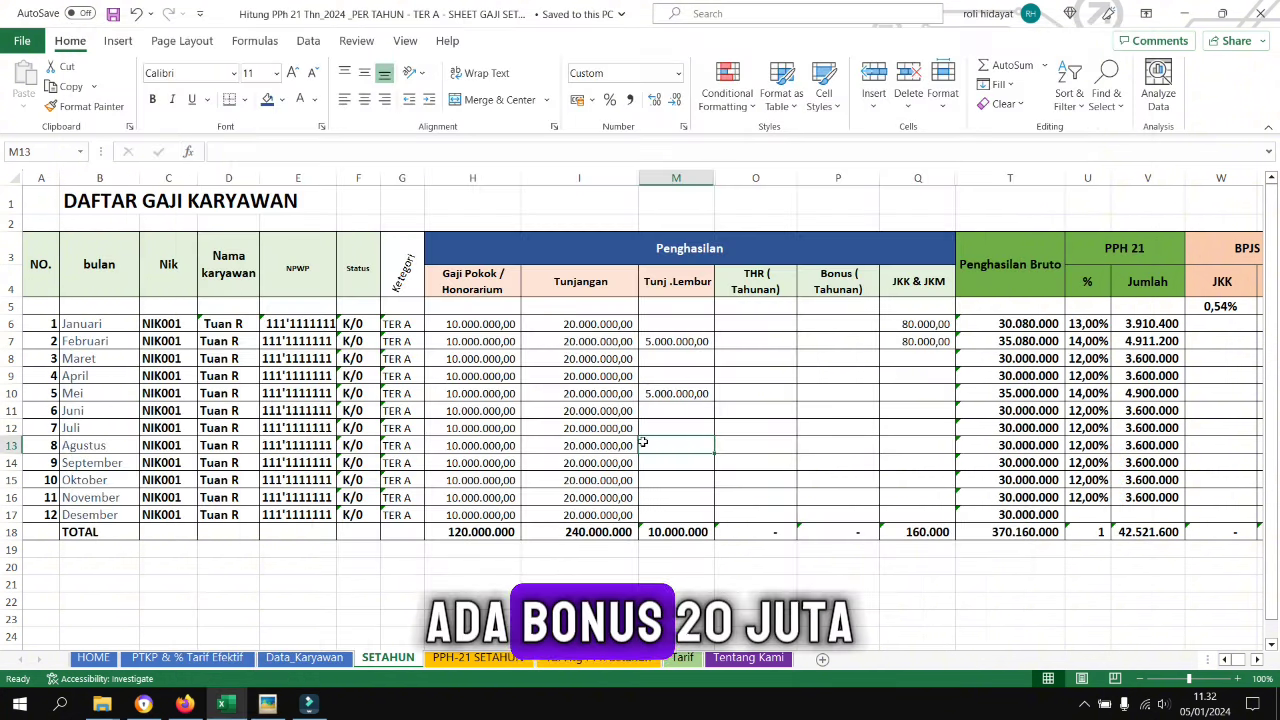
pyautogui.click(663, 395)
pyautogui.write('5000000')
pyautogui.press('Return')
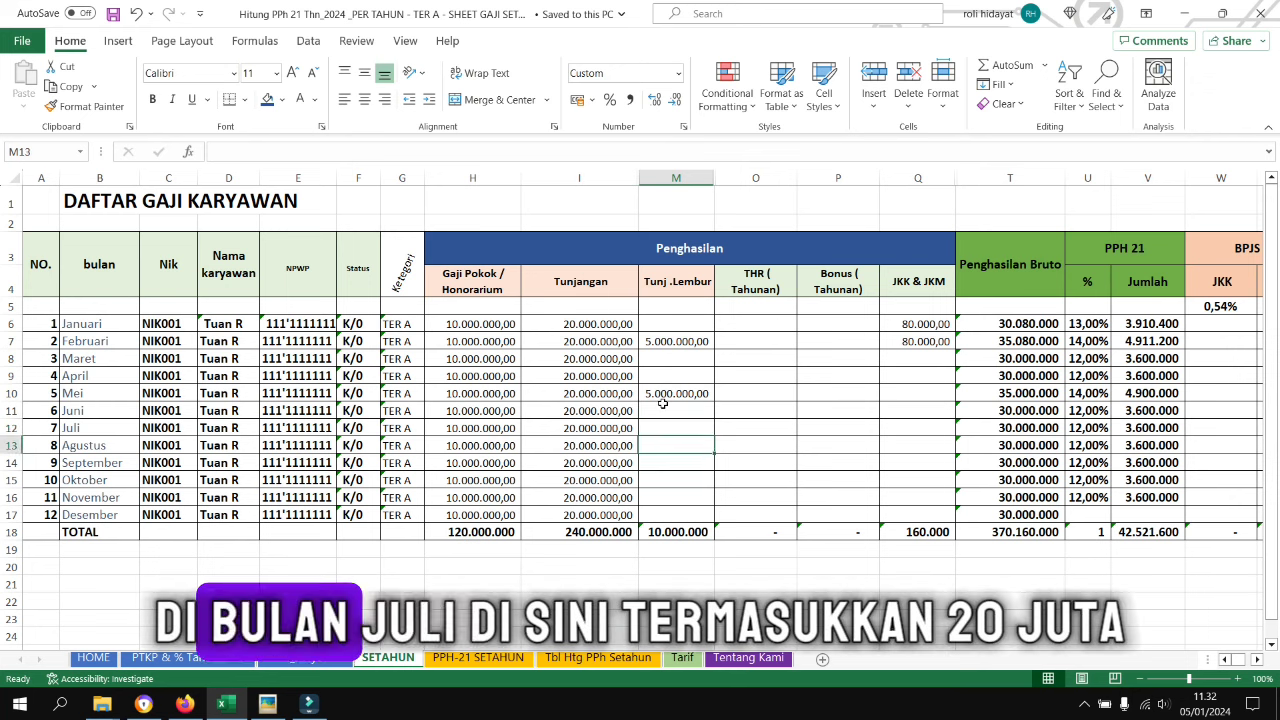
pyautogui.press('Right')
pyautogui.press('Right')
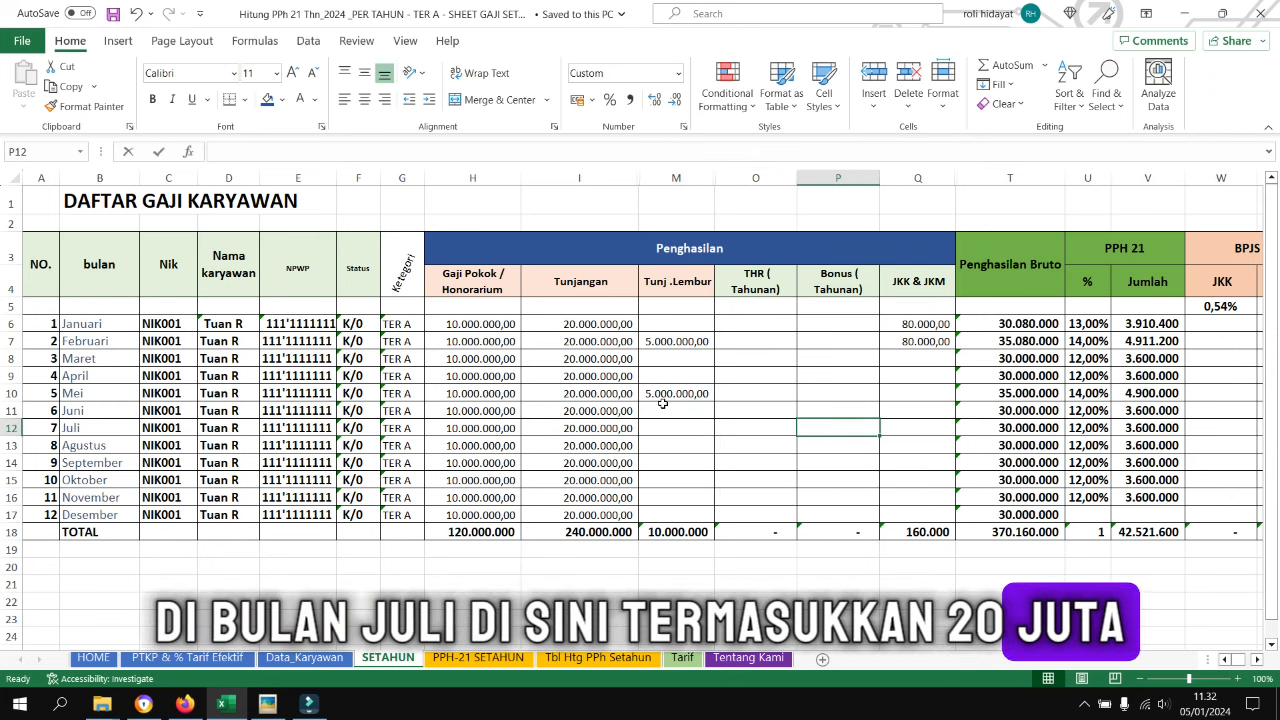
pyautogui.write('20.0')
pyautogui.write('00.000')
pyautogui.press('Return')
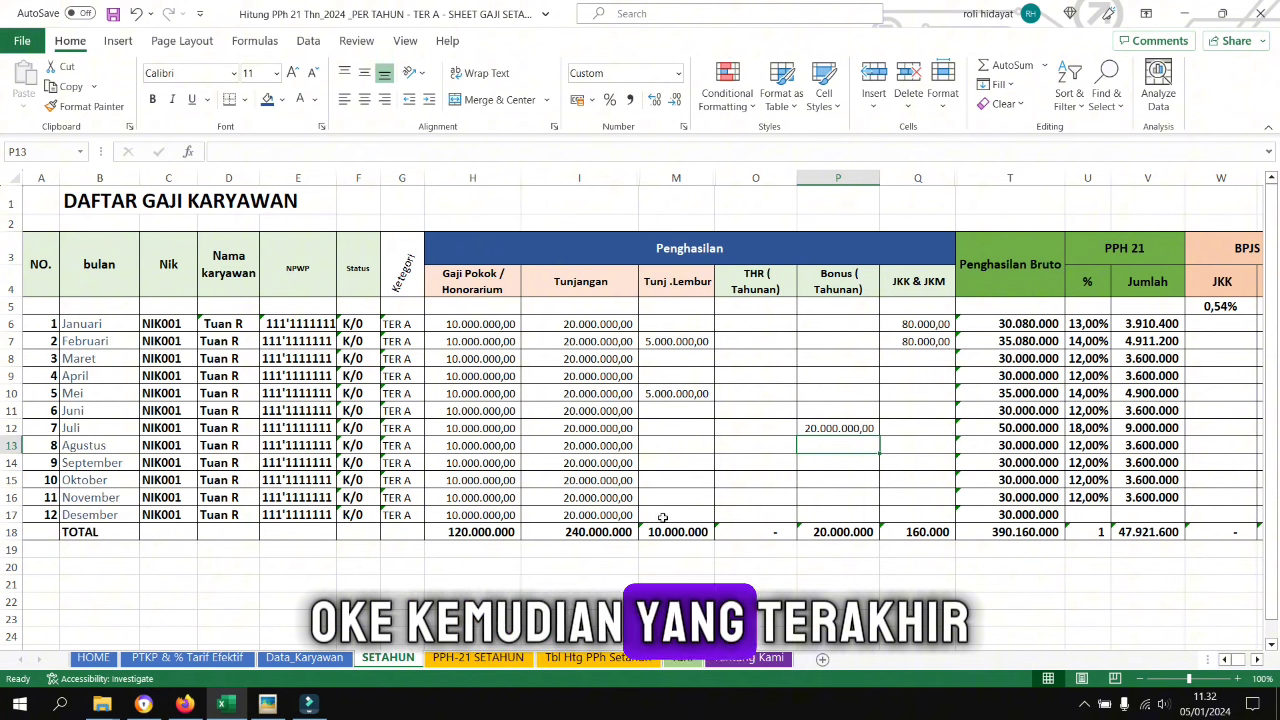
# - Enter 60.000.000 as December's THR in O17
pyautogui.click(698, 503)
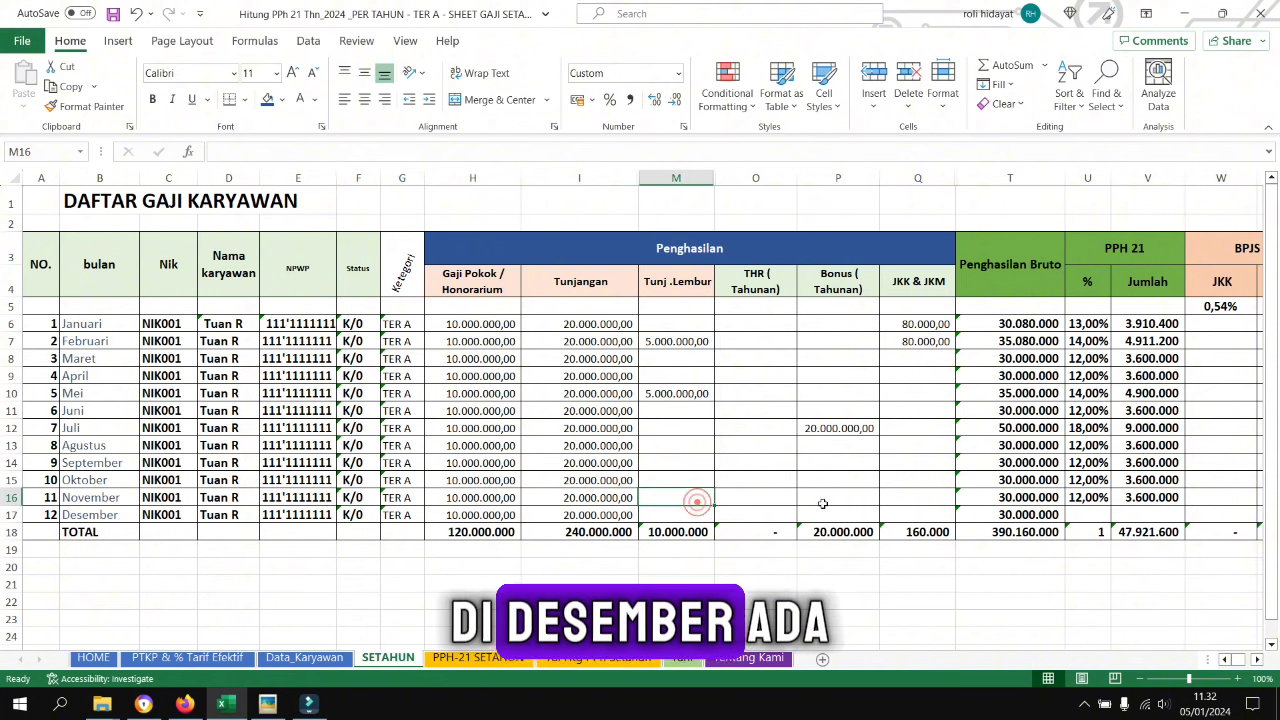
pyautogui.click(744, 501)
pyautogui.click(743, 514)
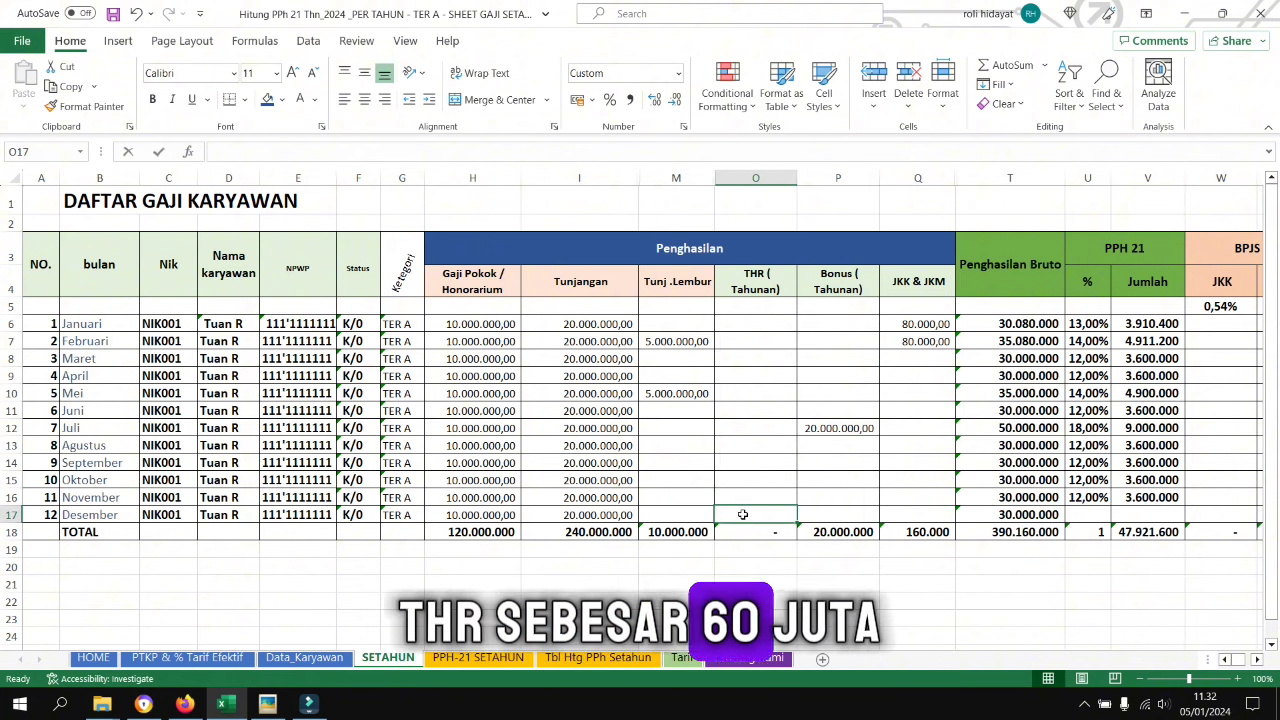
pyautogui.write('60000000')
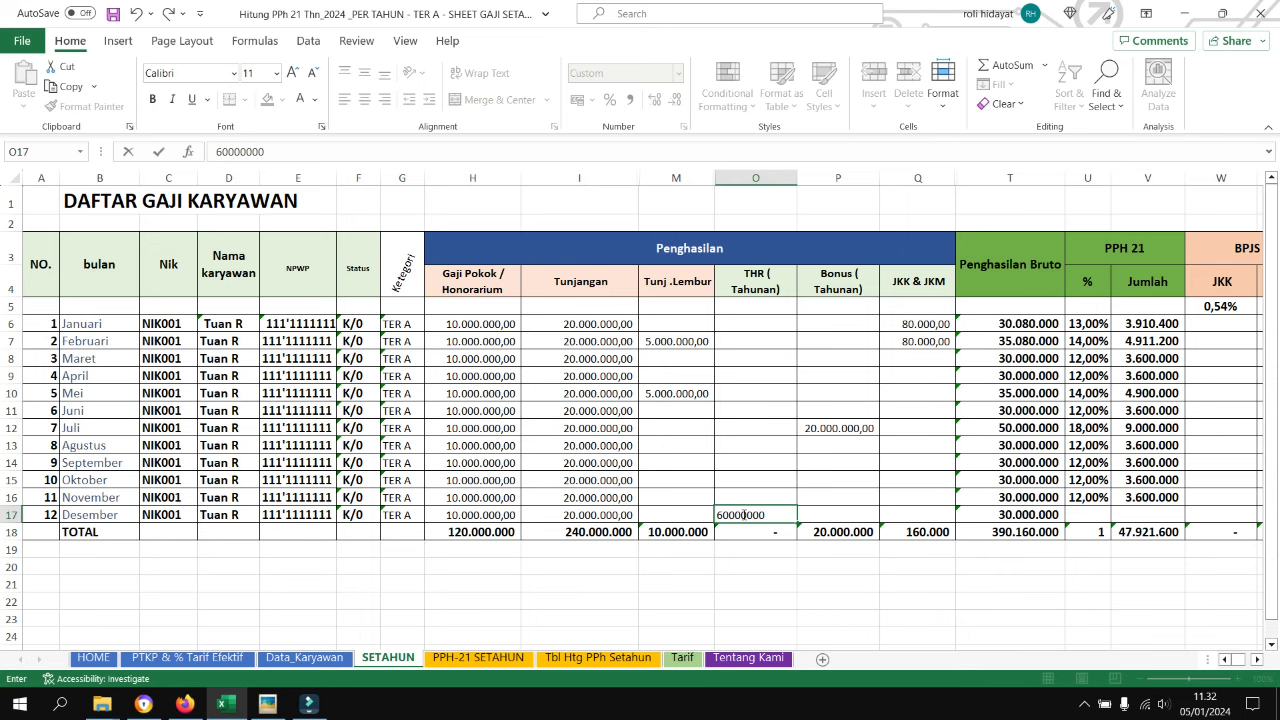
pyautogui.press('Return')
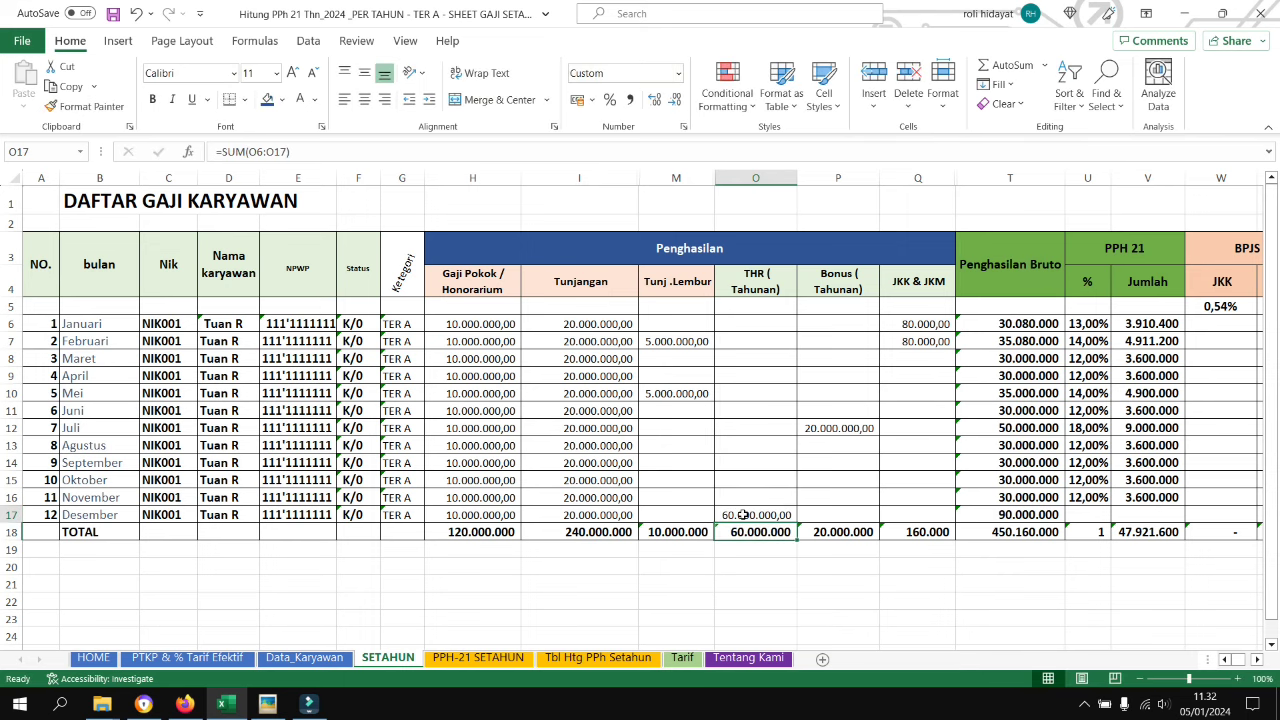
# - Review December's row across the deduction columns and highlight its PPH 21 rate and amount cells, U17:V17
pyautogui.press('Up')
pyautogui.press('Right')
pyautogui.press('Right')
pyautogui.press('Right')
pyautogui.press('Right')
pyautogui.press('Right')
pyautogui.press('Right')
pyautogui.press('Right')
pyautogui.press('Right')
pyautogui.press('Right')
pyautogui.press('Right')
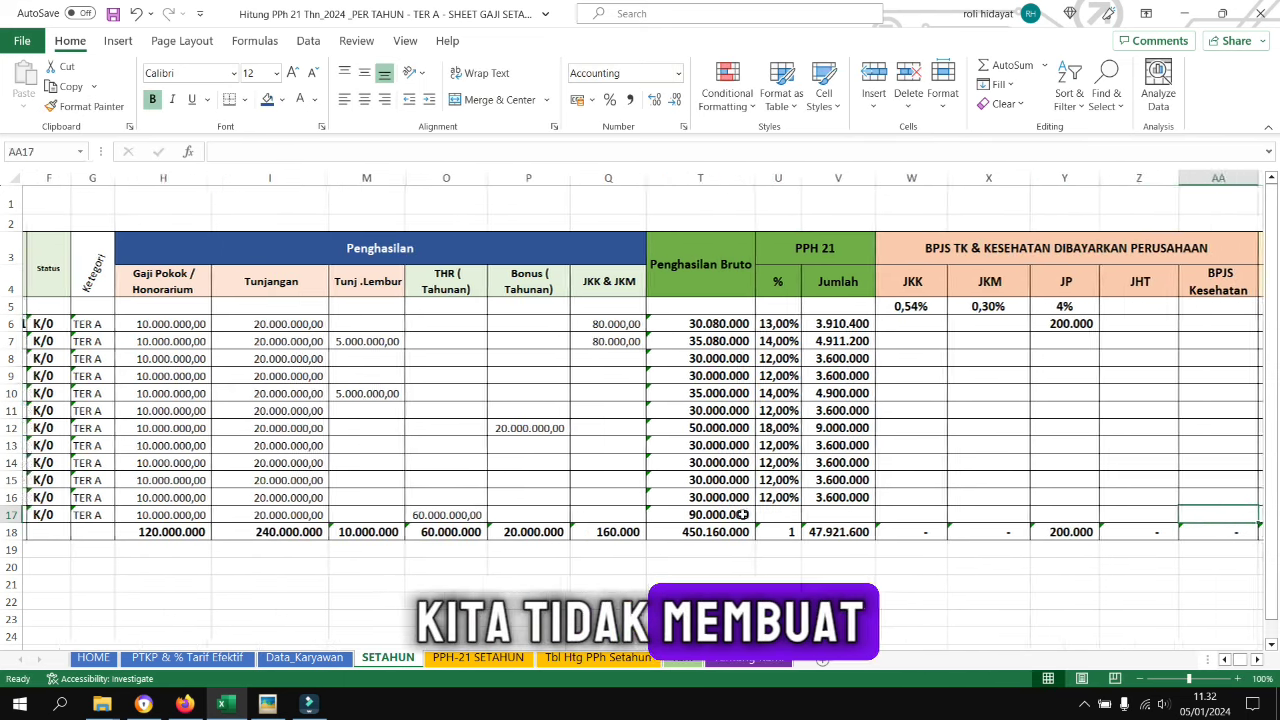
pyautogui.press('Left')
pyautogui.press('Left')
pyautogui.press('Left')
pyautogui.press('Left')
pyautogui.press('Left')
pyautogui.press('Left')
pyautogui.hotkey('shift', 'Right')
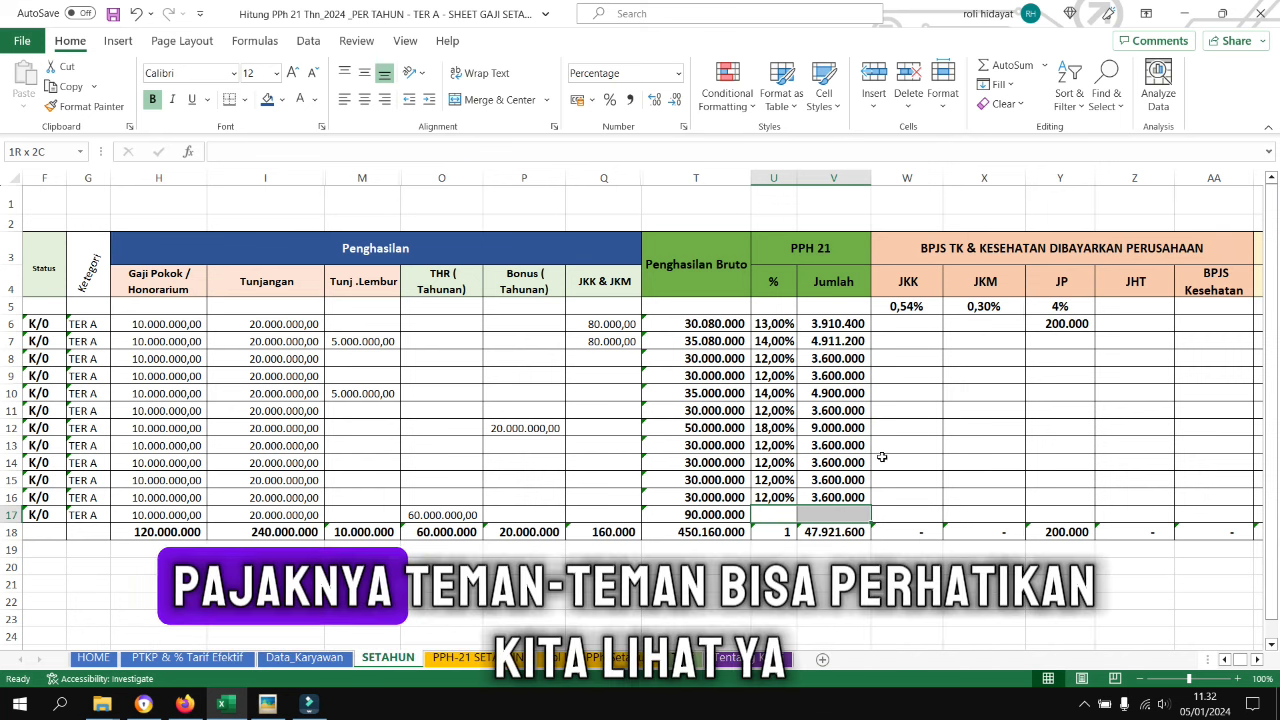
# - Copy February's JKK & JKM amount from Q7 down through December in Q17, and save the workbook
pyautogui.click(626, 342)
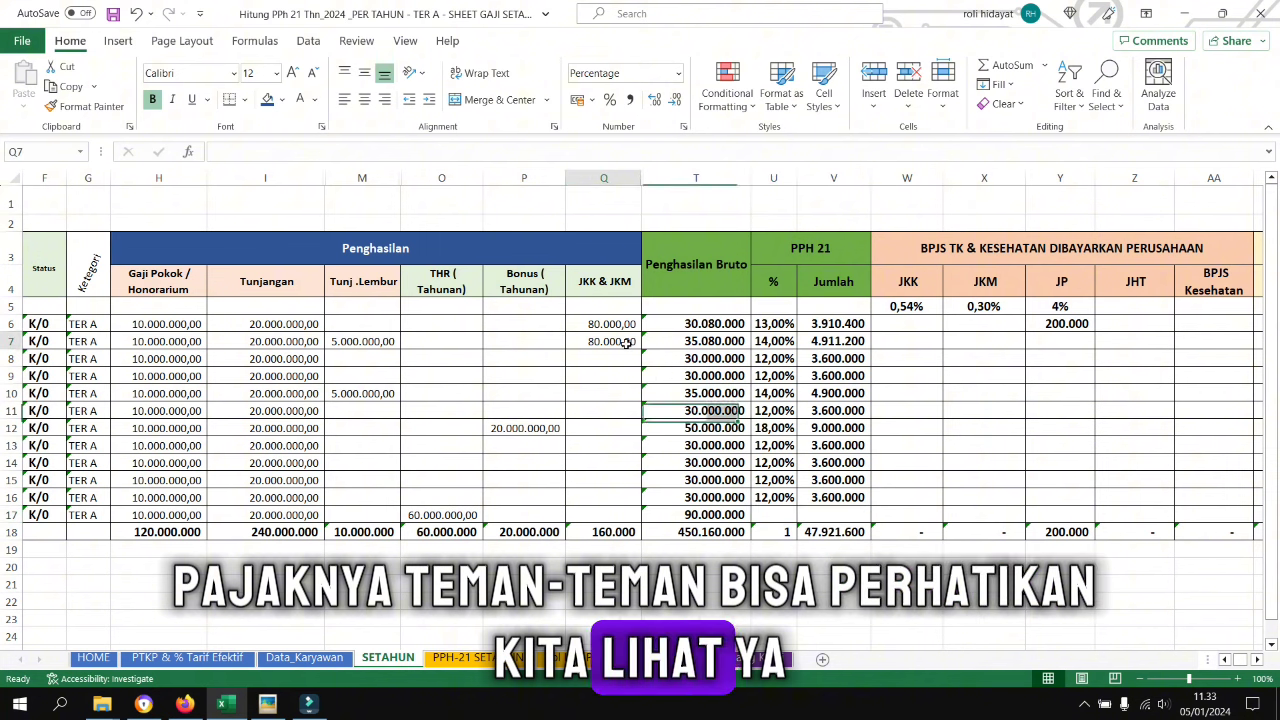
pyautogui.hotkey('ctrl', 'c')
pyautogui.moveTo(624, 342); pyautogui.dragTo(610, 513)
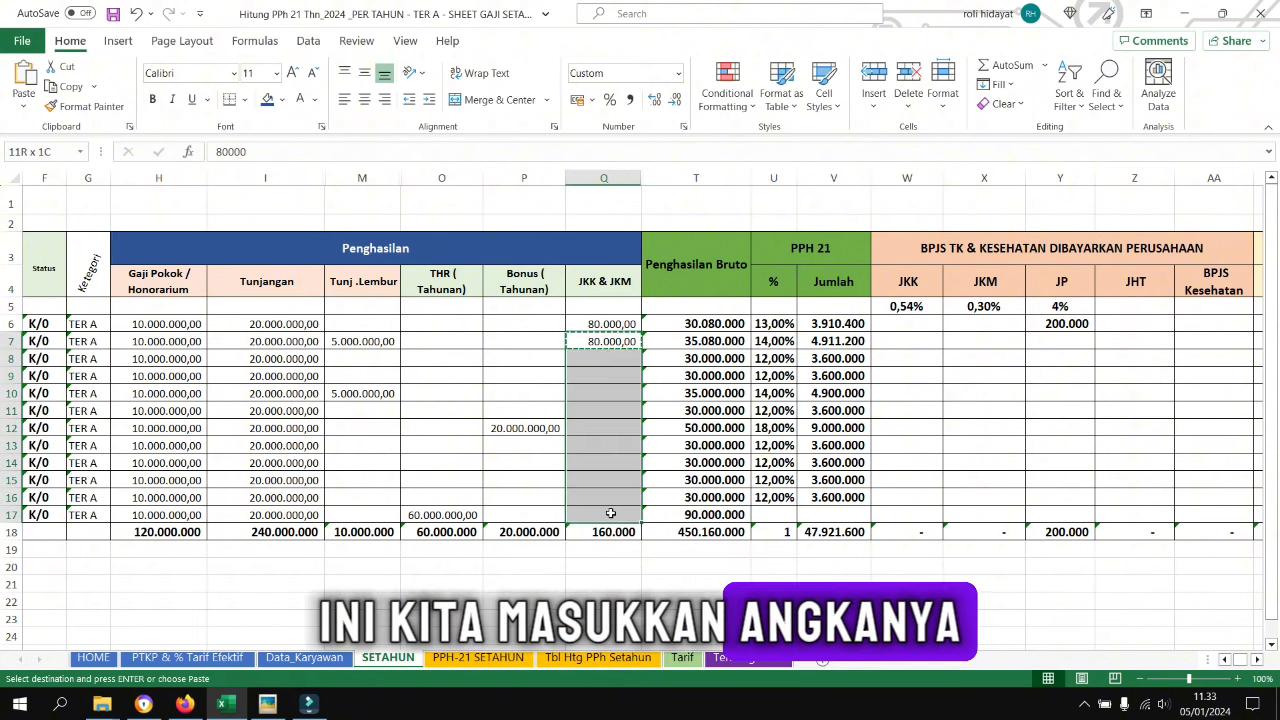
pyautogui.hotkey('ctrl', 'v')
pyautogui.click(851, 580)
pyautogui.hotkey('ctrl', 's')
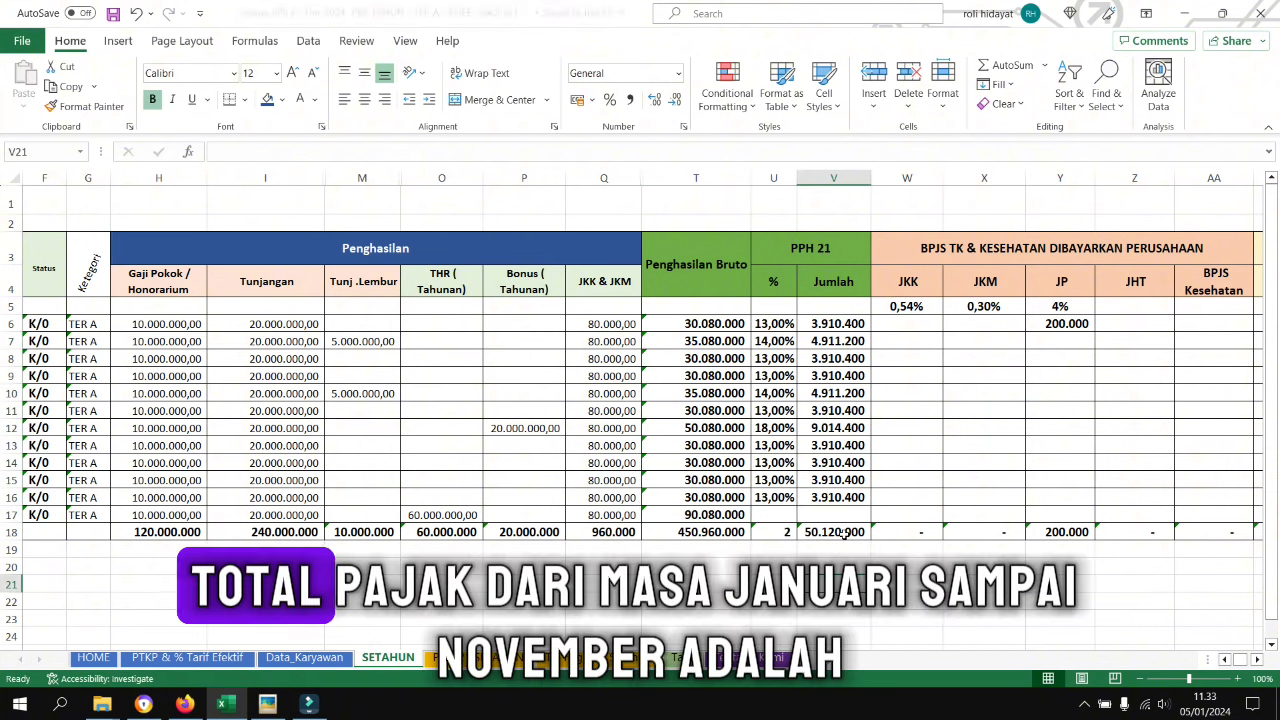
# - Compare the total PPH 21 in V18 with the total in the example image
pyautogui.click(843, 532)
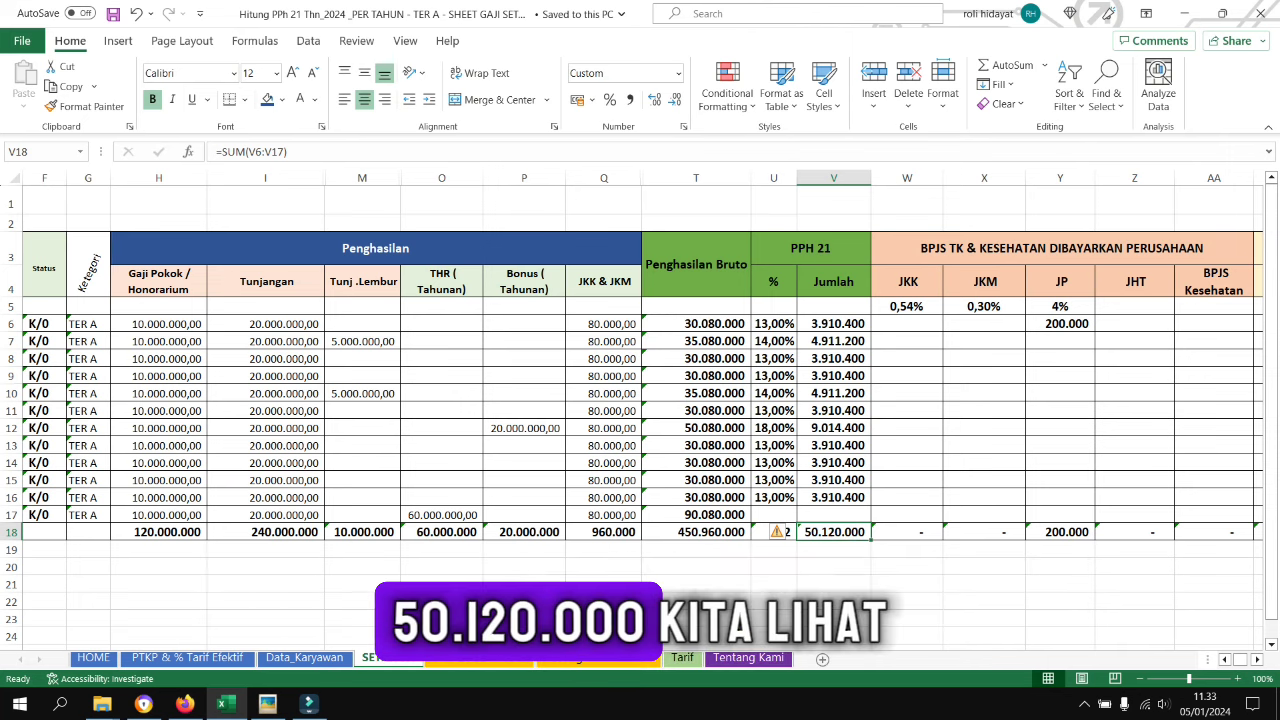
pyautogui.click(309, 703)
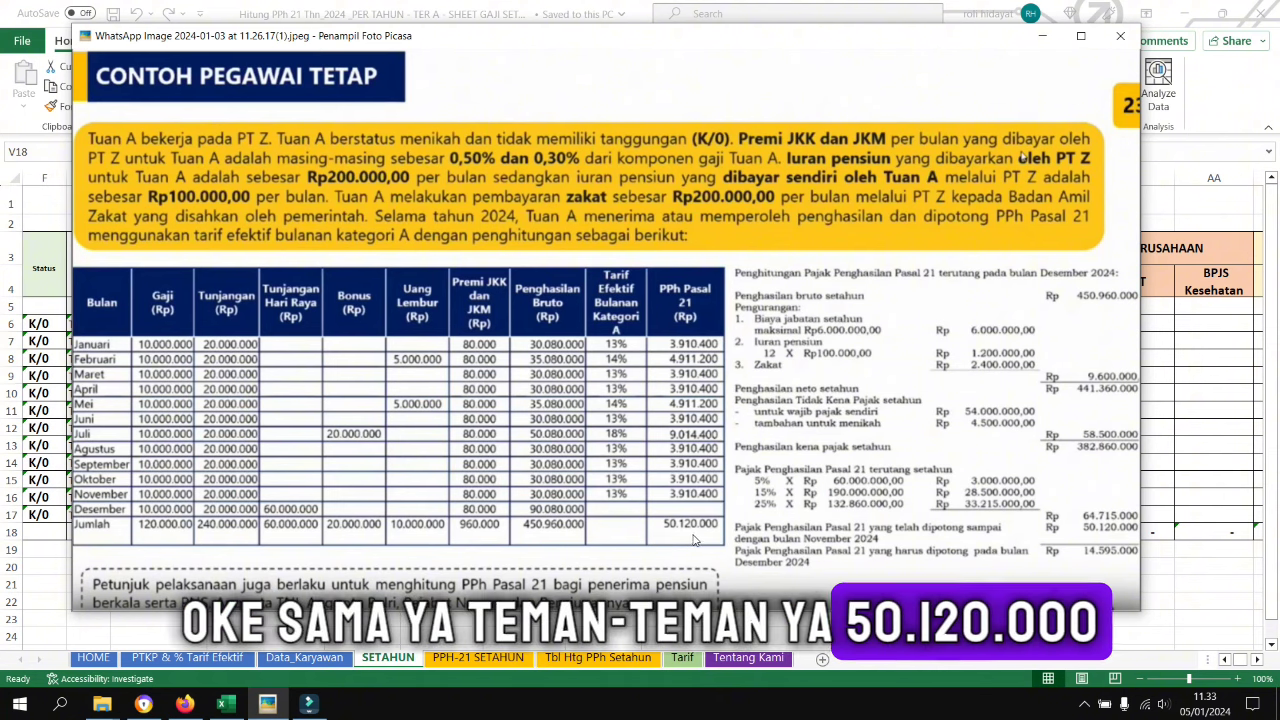
pyautogui.press('Escape')
# - Return to the workbook and copy January's company-paid JP amount from Y6 down through December in Y17
pyautogui.click(910, 603)
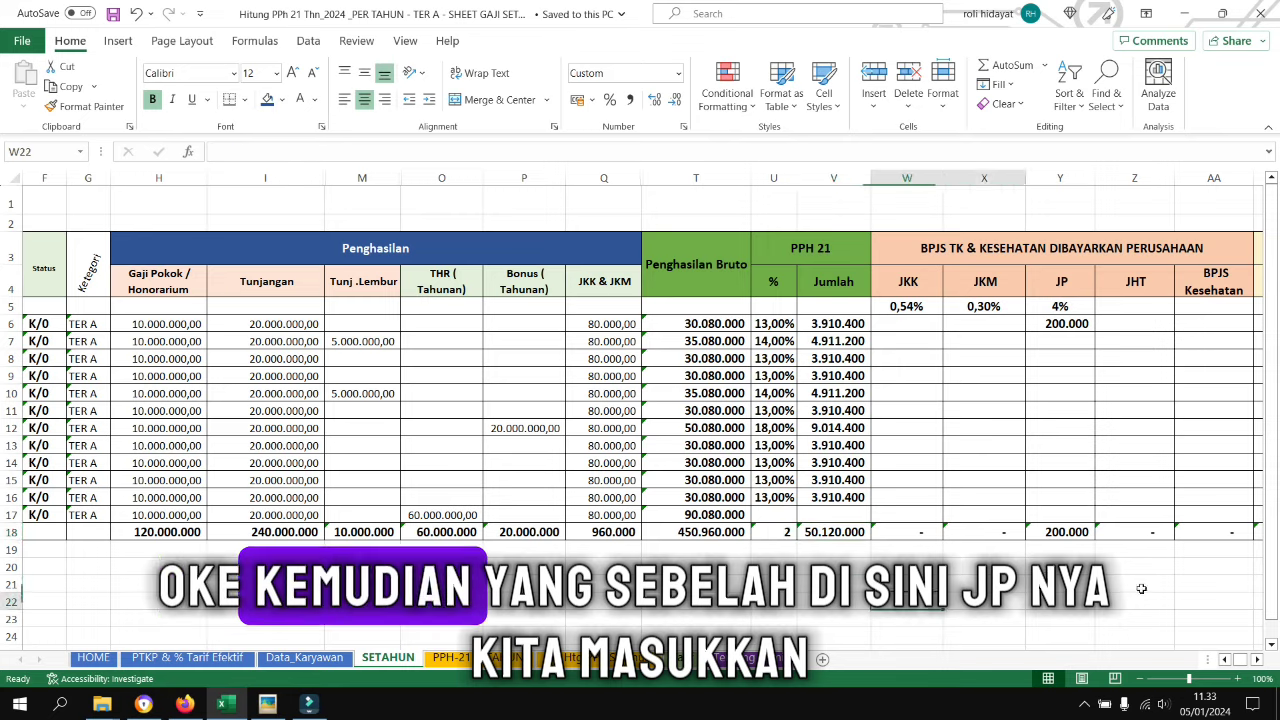
pyautogui.hscroll(5, 1141, 589)
pyautogui.click(690, 323)
pyautogui.hotkey('ctrl', 'c')
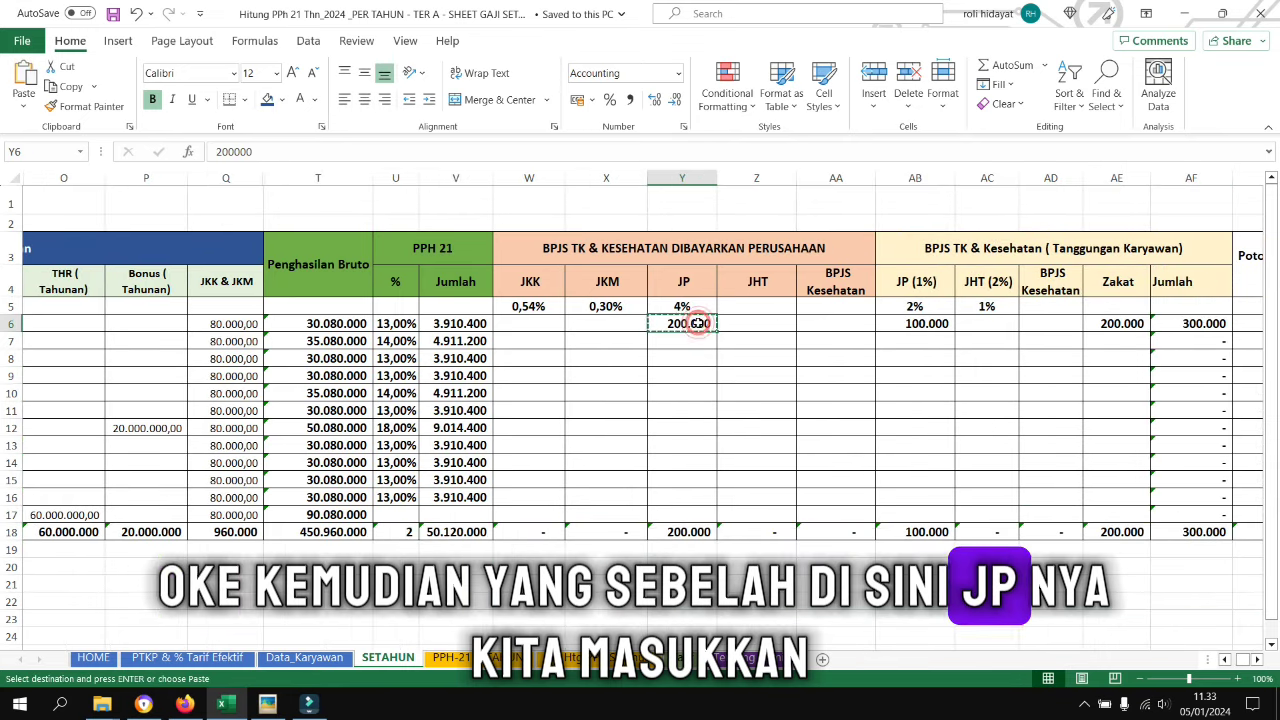
pyautogui.moveTo(690, 341); pyautogui.dragTo(690, 514)
pyautogui.hotkey('ctrl', 'v')
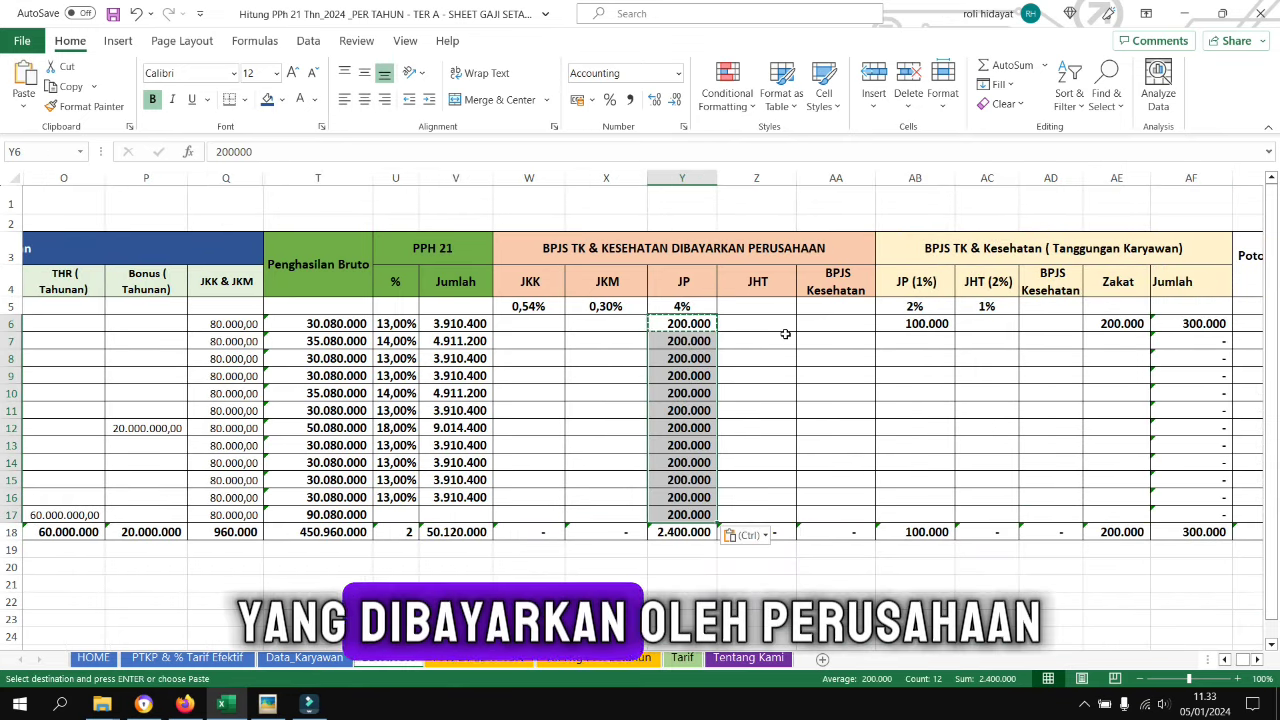
# - Copy January's employee-paid JP amount from AB6 down through December in AB17
pyautogui.click(922, 323)
pyautogui.hotkey('ctrl', 'c')
pyautogui.moveTo(915, 341); pyautogui.dragTo(930, 516)
pyautogui.hotkey('ctrl', 'v')
pyautogui.moveTo(1050, 393); pyautogui.dragTo(1050, 410)
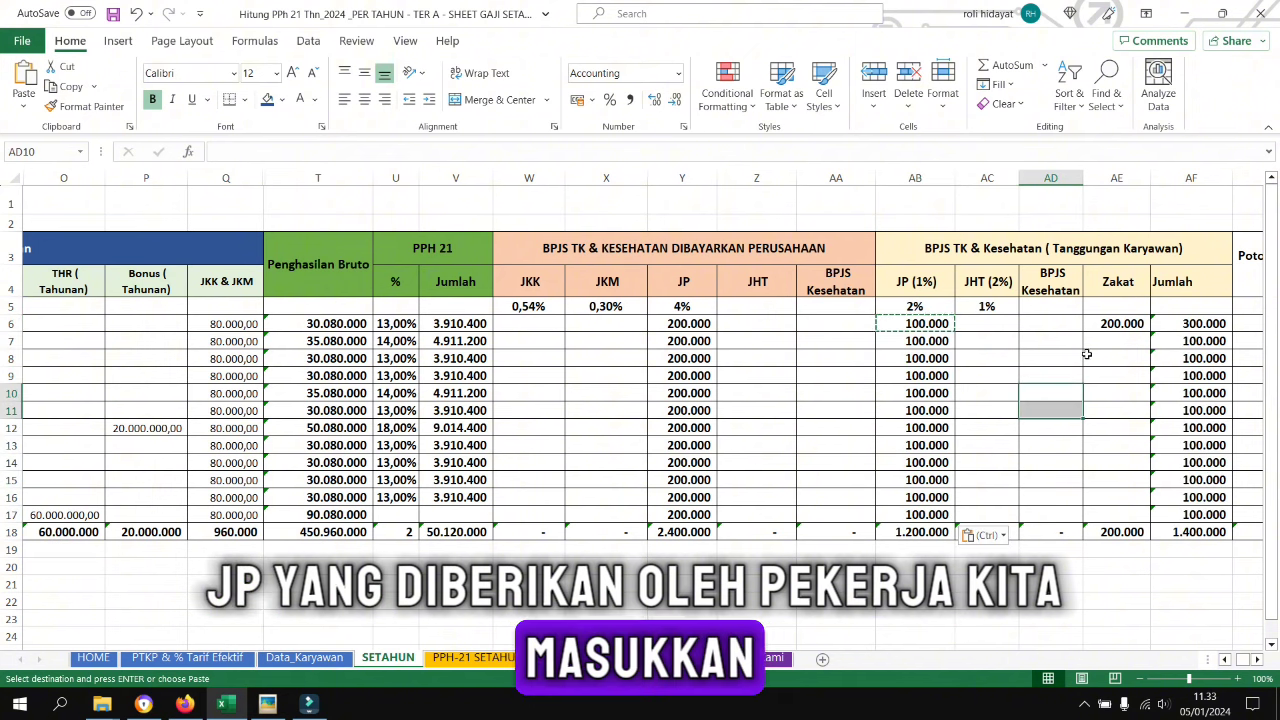
# - Copy January's zakat amount from AE6 down through AE18 and save the workbook
pyautogui.click(1118, 323)
pyautogui.hotkey('ctrl', 'c')
pyautogui.moveTo(1118, 326); pyautogui.dragTo(1130, 521)
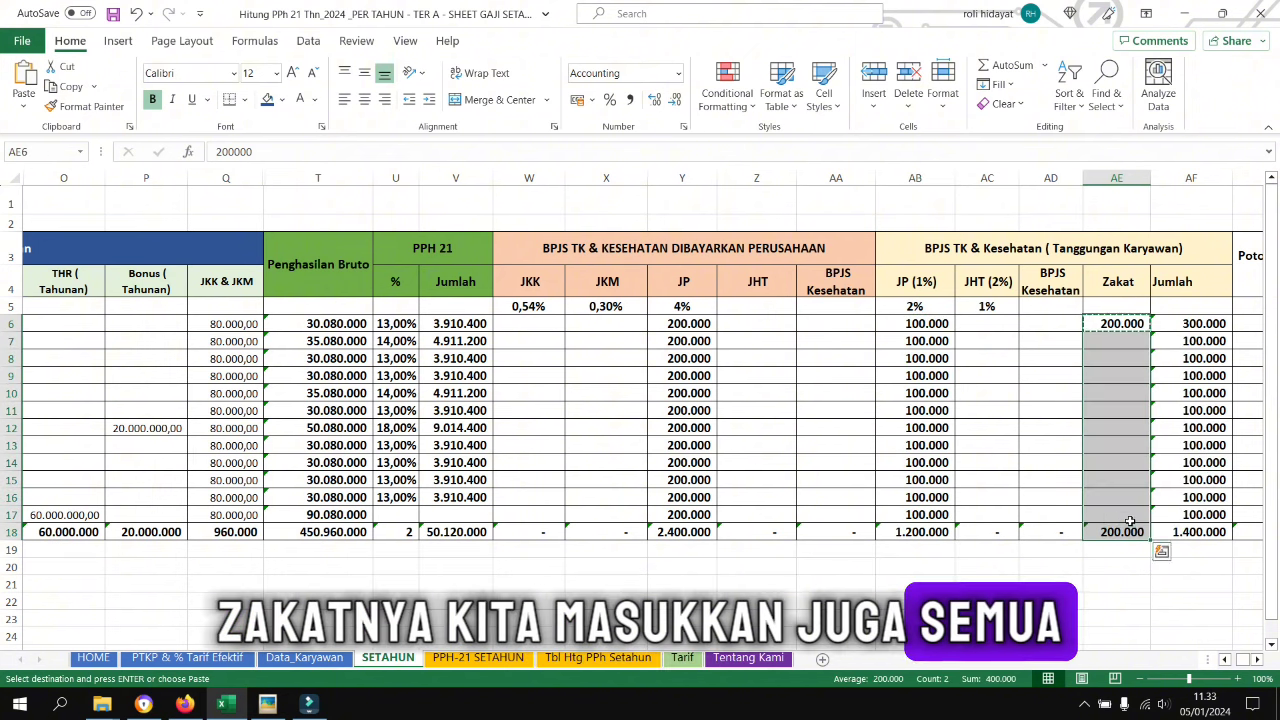
pyautogui.hotkey('ctrl', 'v')
pyautogui.moveTo(835, 584); pyautogui.dragTo(987, 584)
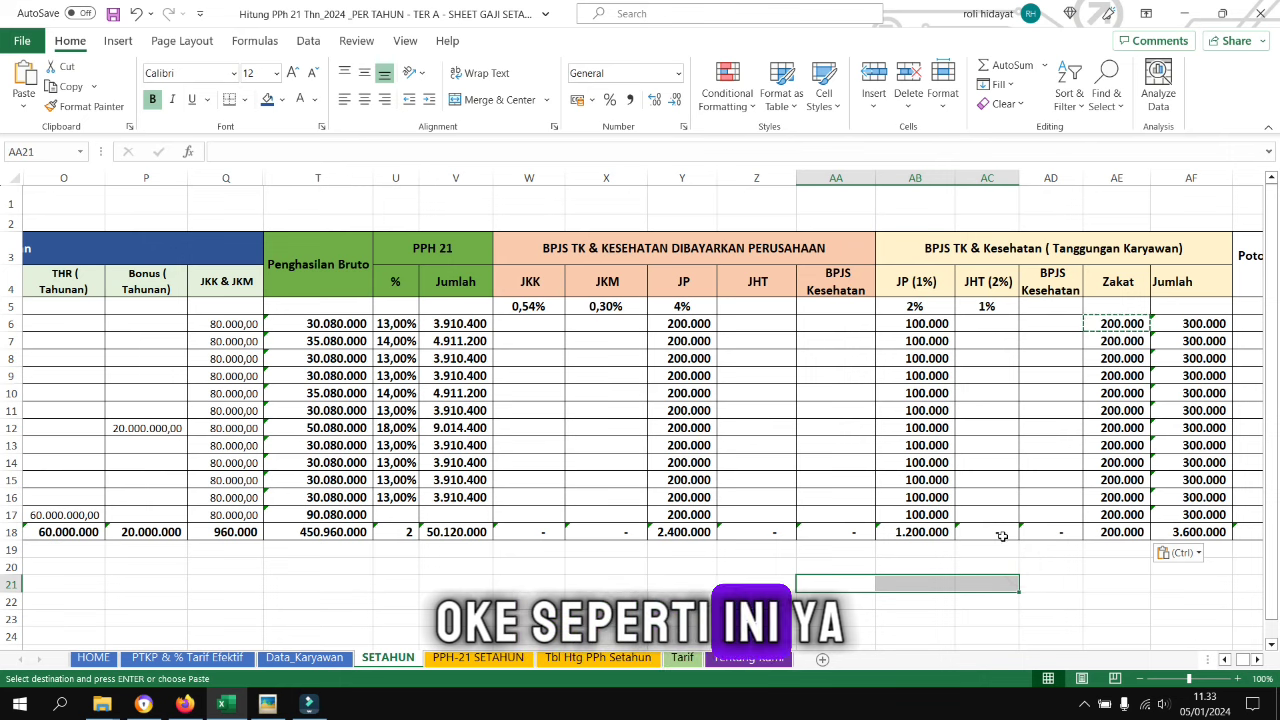
pyautogui.hotkey('ctrl', 's')
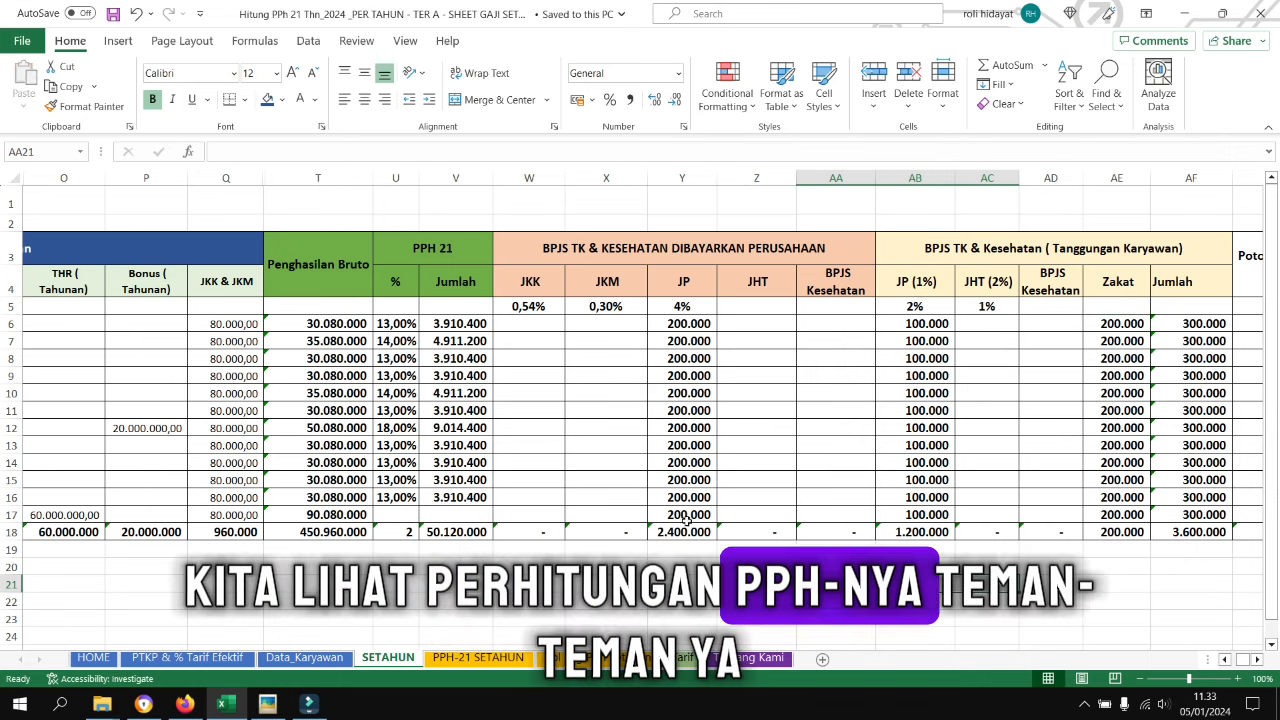
# - Open the PPH-21 SETAHUN sheet and look along the first employee's row 6 from the allowances to the income deductions
pyautogui.hotkey('ctrl', 'pagedown')
pyautogui.moveTo(911, 546); pyautogui.dragTo(340, 527)
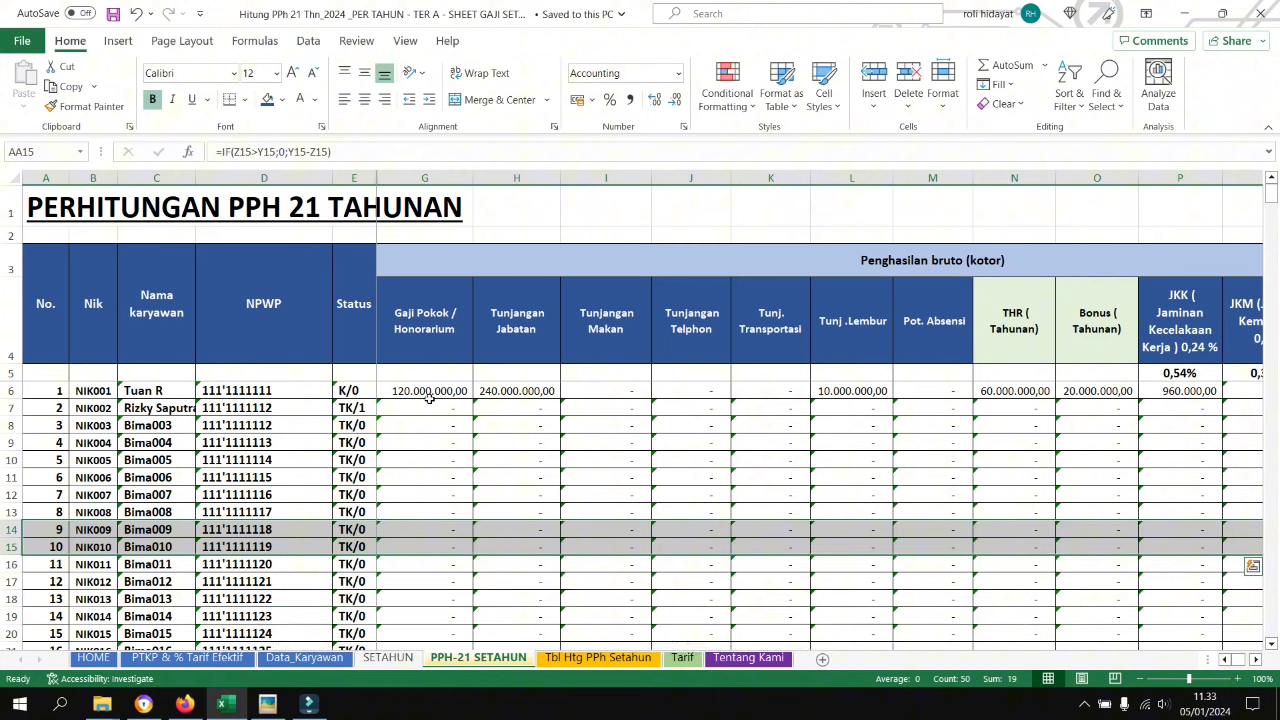
pyautogui.click(518, 393)
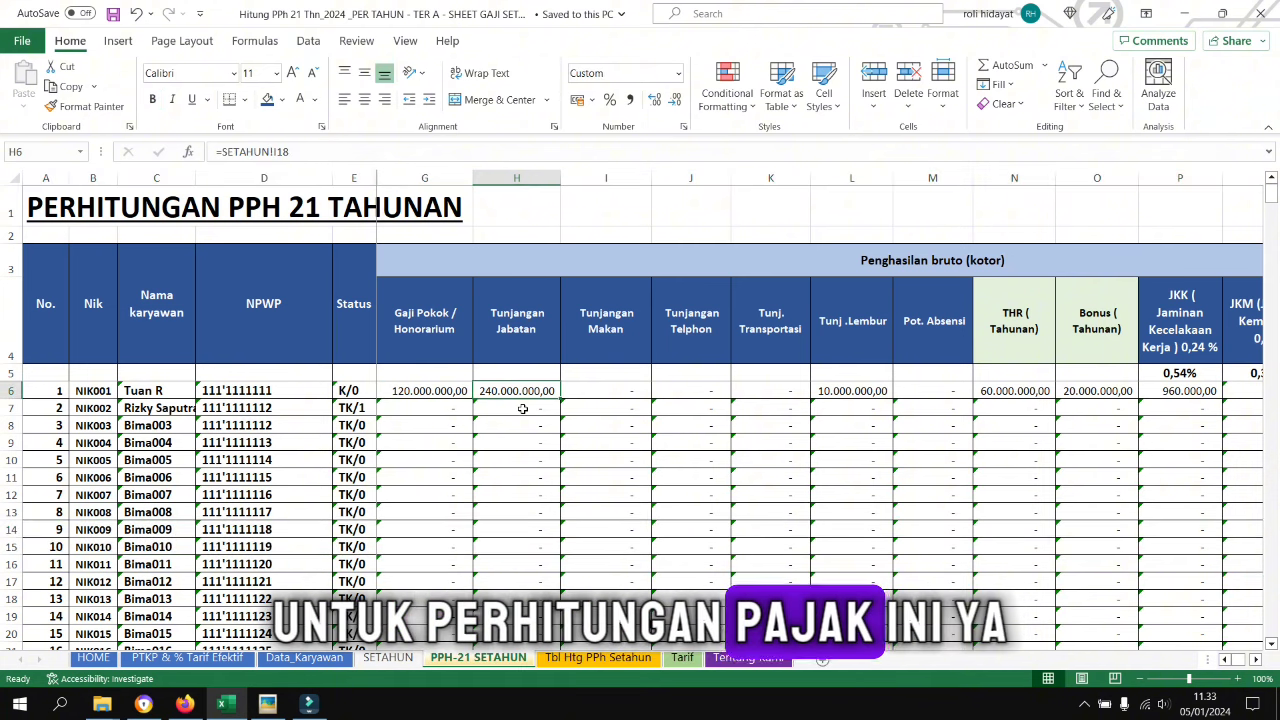
pyautogui.press('Right')
pyautogui.press('Right')
pyautogui.press('Right')
pyautogui.press('Right')
pyautogui.press('Right')
pyautogui.press('Right')
pyautogui.press('Right')
pyautogui.press('Right')
pyautogui.press('Right')
pyautogui.press('Right')
pyautogui.press('Right')
pyautogui.press('Right')
pyautogui.press('Left')
pyautogui.press('Left')
pyautogui.press('Left')
pyautogui.press('Left')
pyautogui.press('Left')
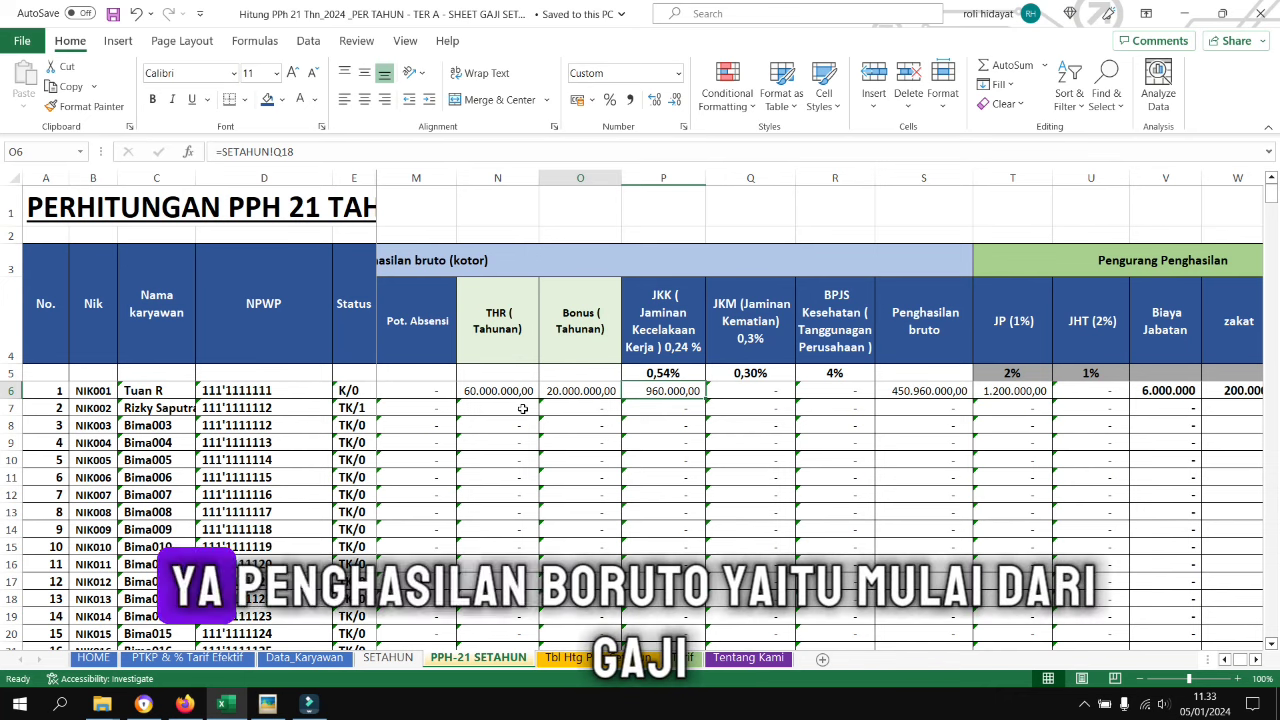
# - Examine the first employee's annual gross income components in row 6, including overtime, THR, bonus and JKK
pyautogui.press('Left')
pyautogui.press('Left')
pyautogui.press('Left')
pyautogui.press('Left')
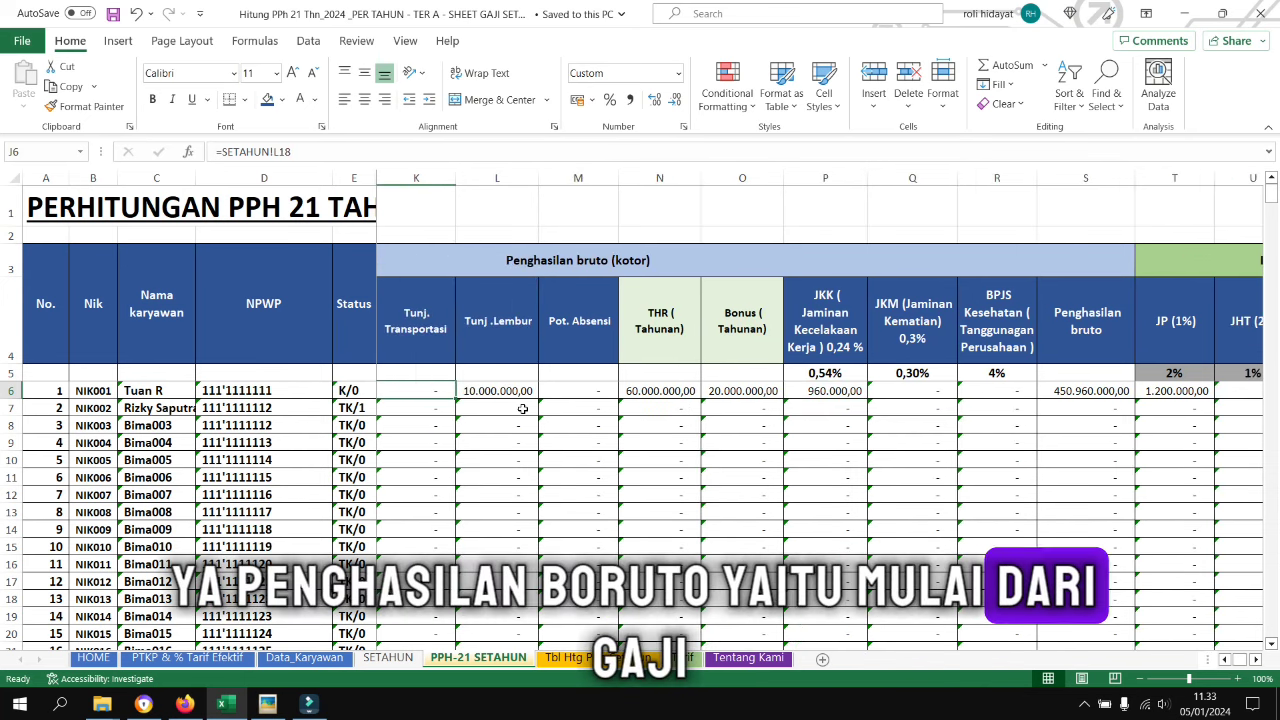
pyautogui.press('Left')
pyautogui.press('Right')
pyautogui.press('Right')
pyautogui.press('Right')
pyautogui.press('Right')
pyautogui.press('Right')
pyautogui.press('Right')
pyautogui.press('Right')
pyautogui.press('Right')
pyautogui.press('Right')
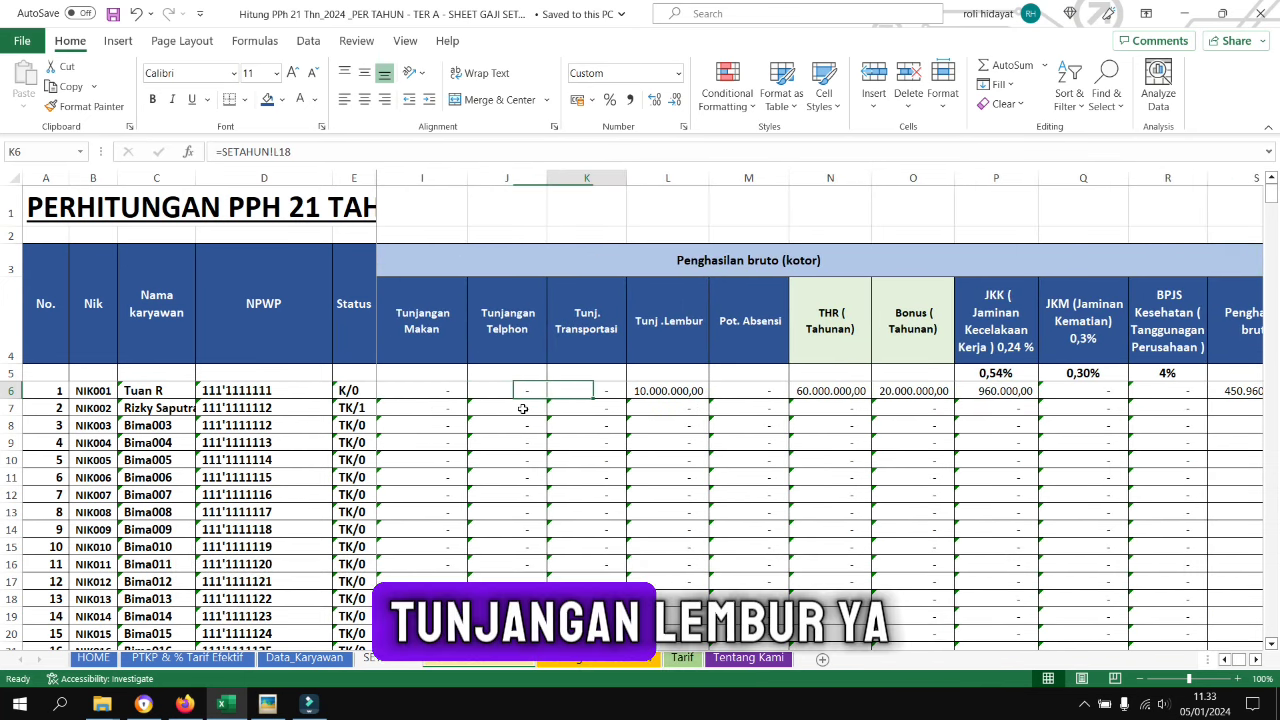
pyautogui.press('Left')
pyautogui.press('Left')
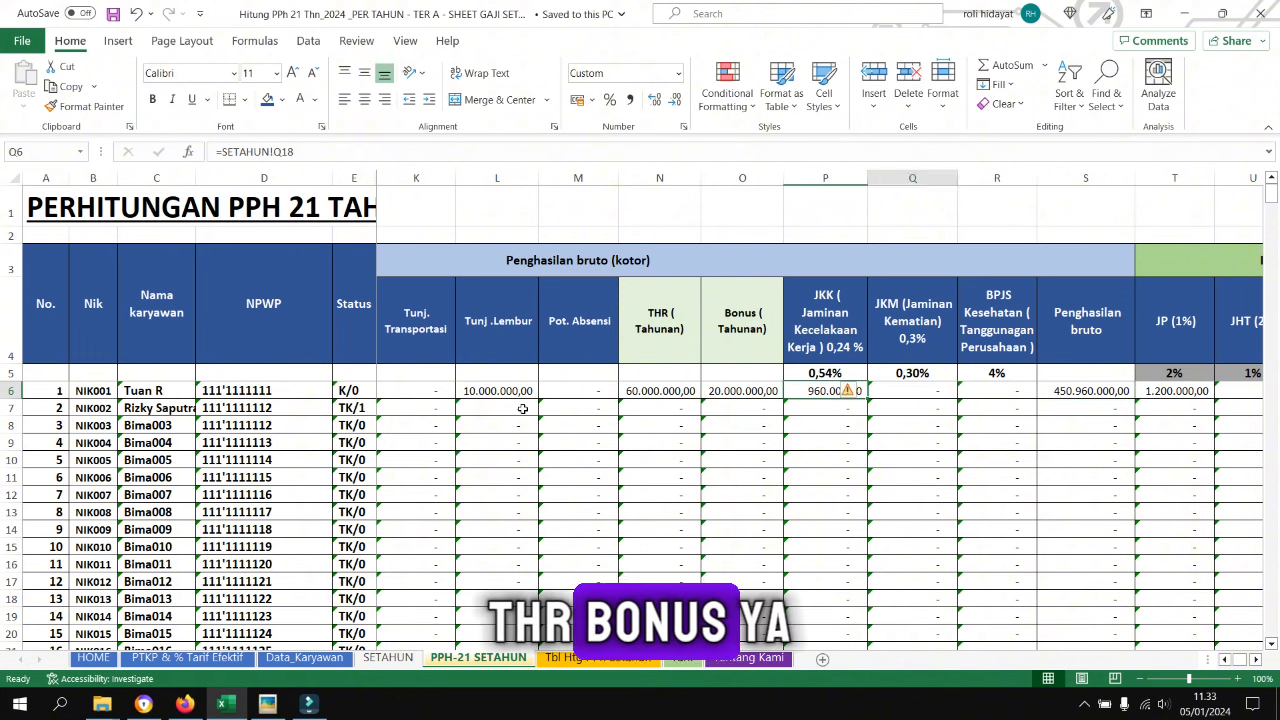
# - Review row 6 from the JKM and employer-paid BPJS Kesehatan cells through gross income to taxable income in AA6
pyautogui.hscroll(2, 522, 408)
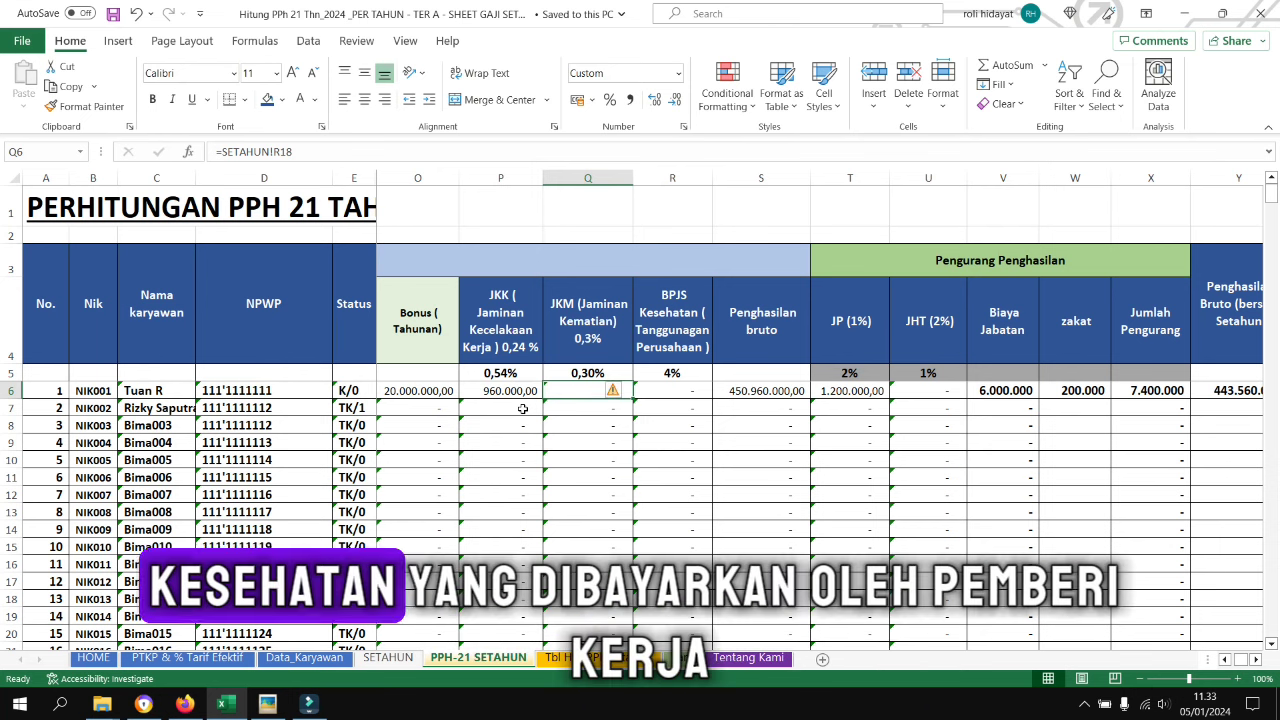
pyautogui.press('Right')
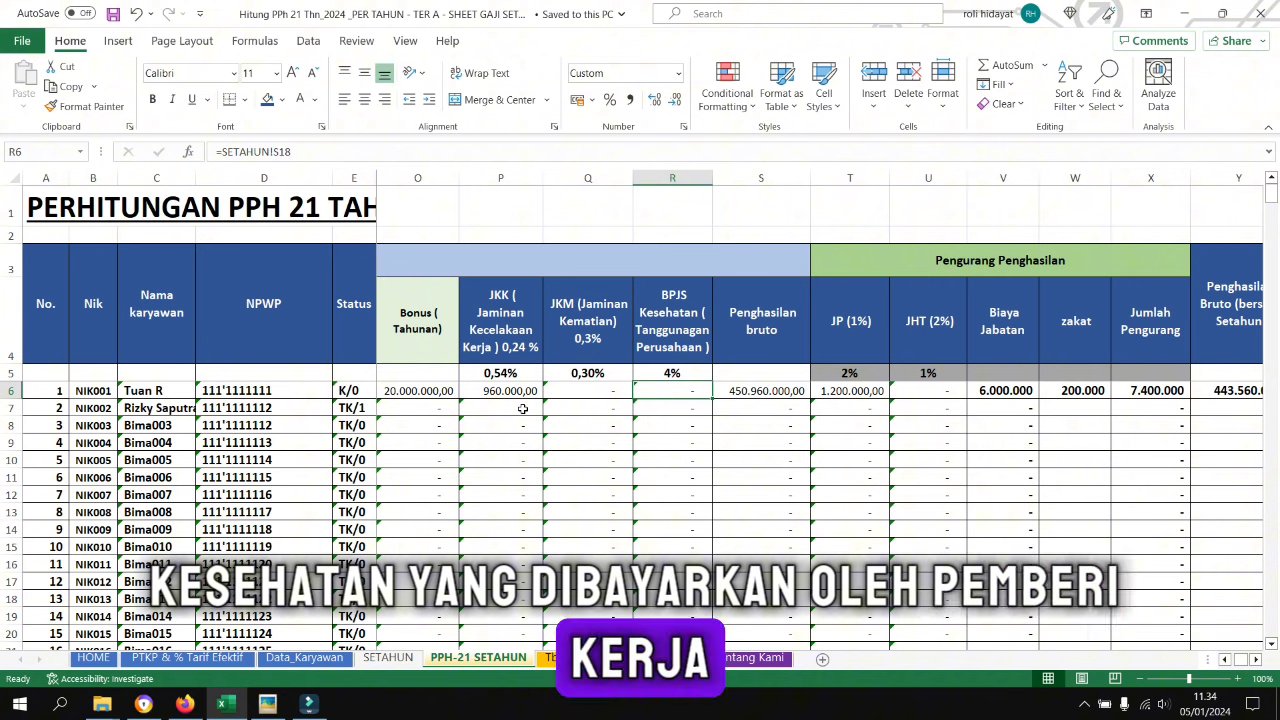
pyautogui.press('Right')
pyautogui.press('Right')
pyautogui.press('Right')
pyautogui.press('Right')
pyautogui.press('Right')
pyautogui.press('Right')
pyautogui.press('Right')
pyautogui.press('Right')
pyautogui.press('Right')
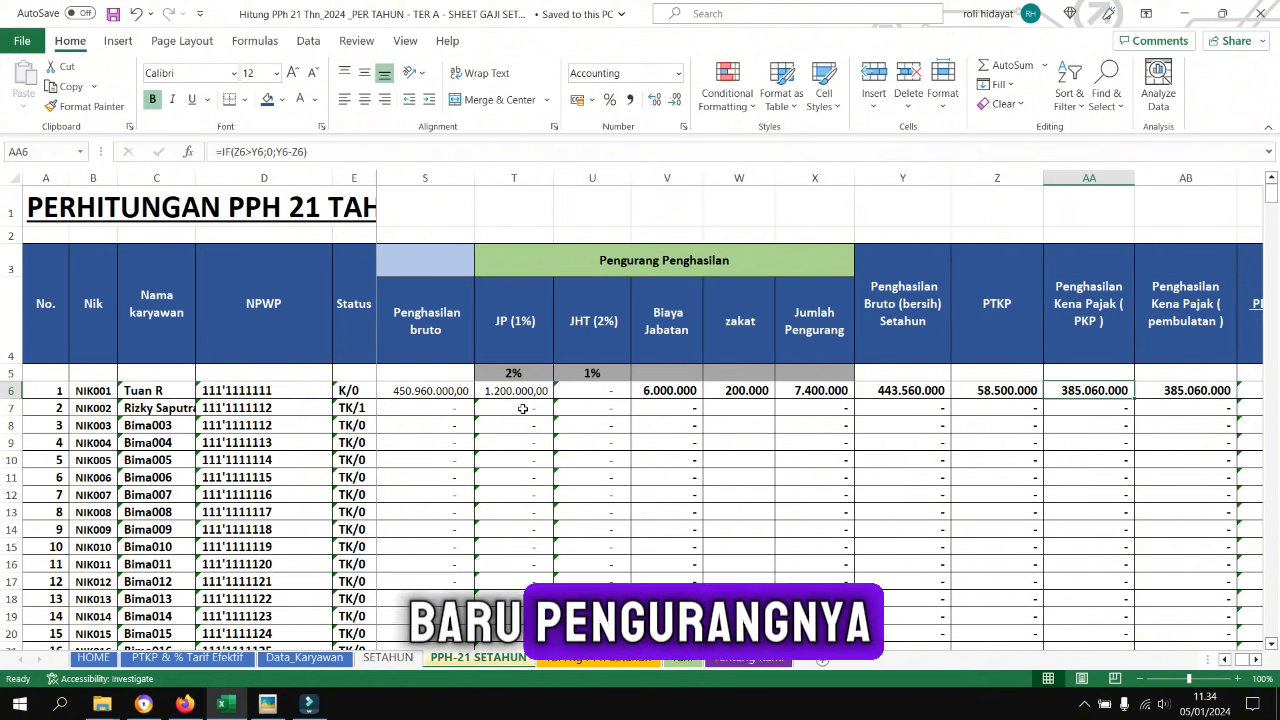
# - Check each deduction of the first employee in T6:X6: JP, JHT, job expense, zakat and total deductions
pyautogui.press('Left')
pyautogui.press('Left')
pyautogui.press('Left')
pyautogui.press('Left')
pyautogui.press('Left')
pyautogui.press('Left')
pyautogui.press('Left')
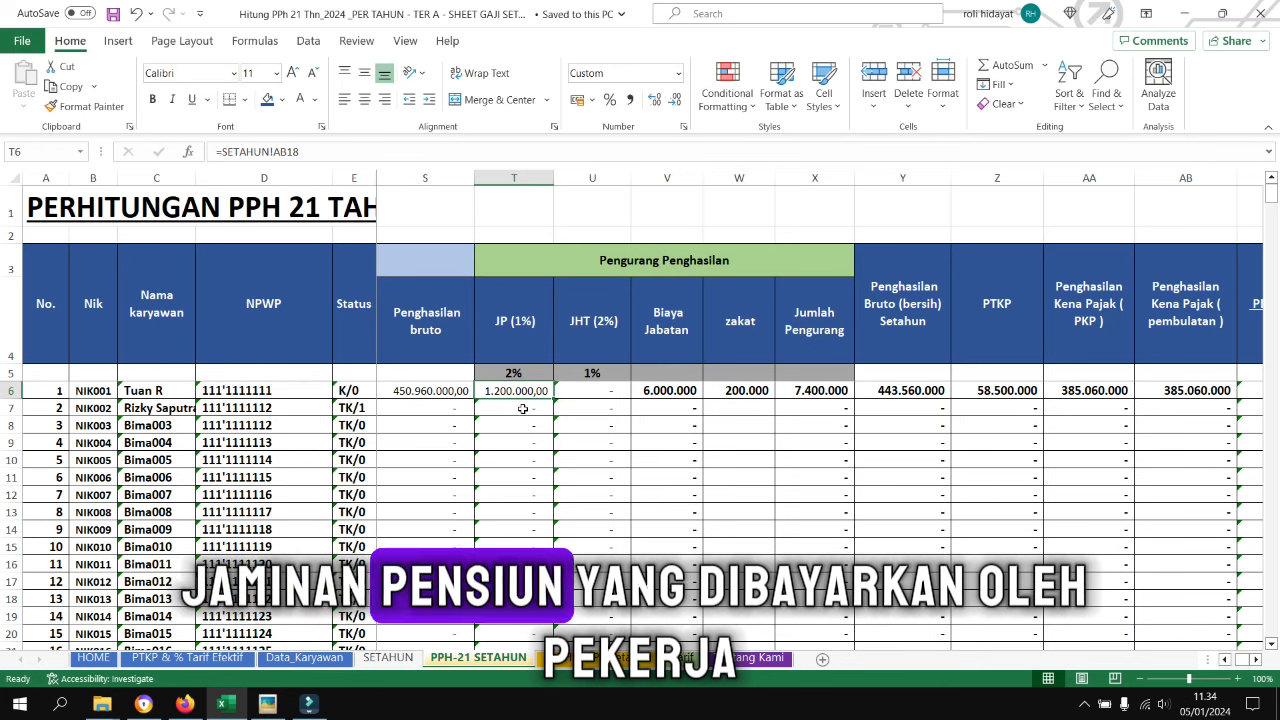
pyautogui.press('Right')
pyautogui.press('Right')
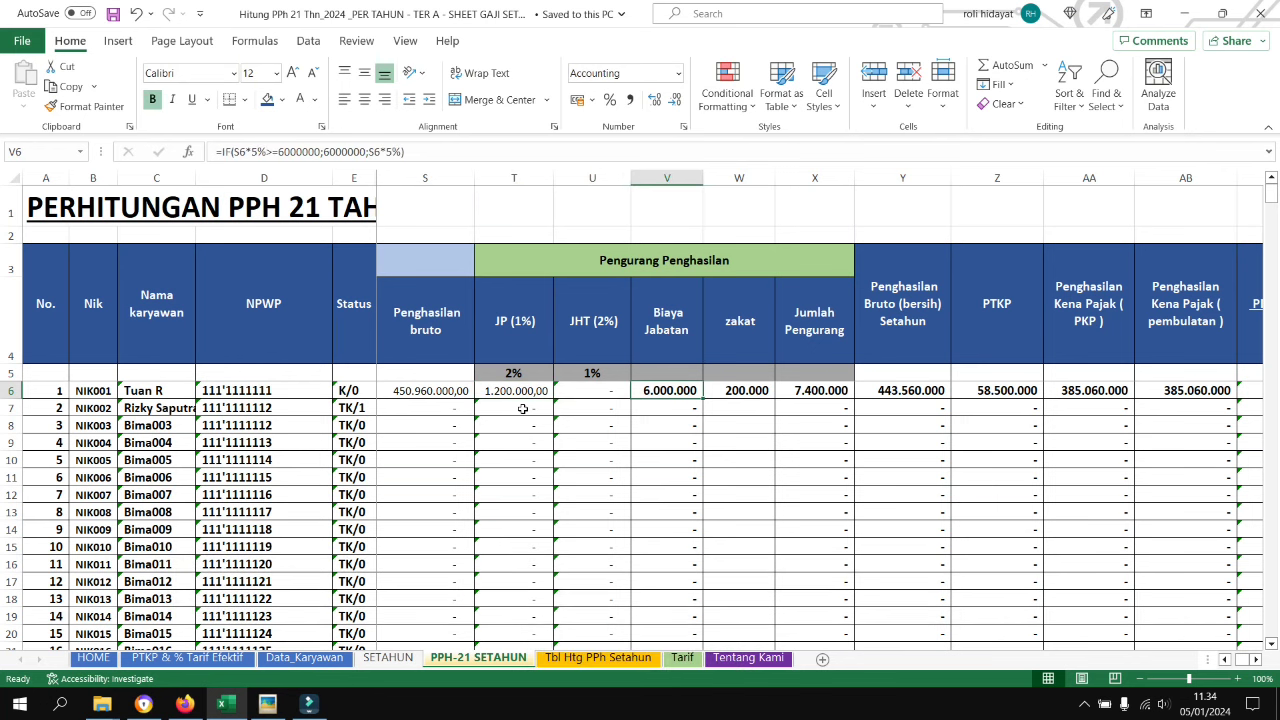
pyautogui.press('Right')
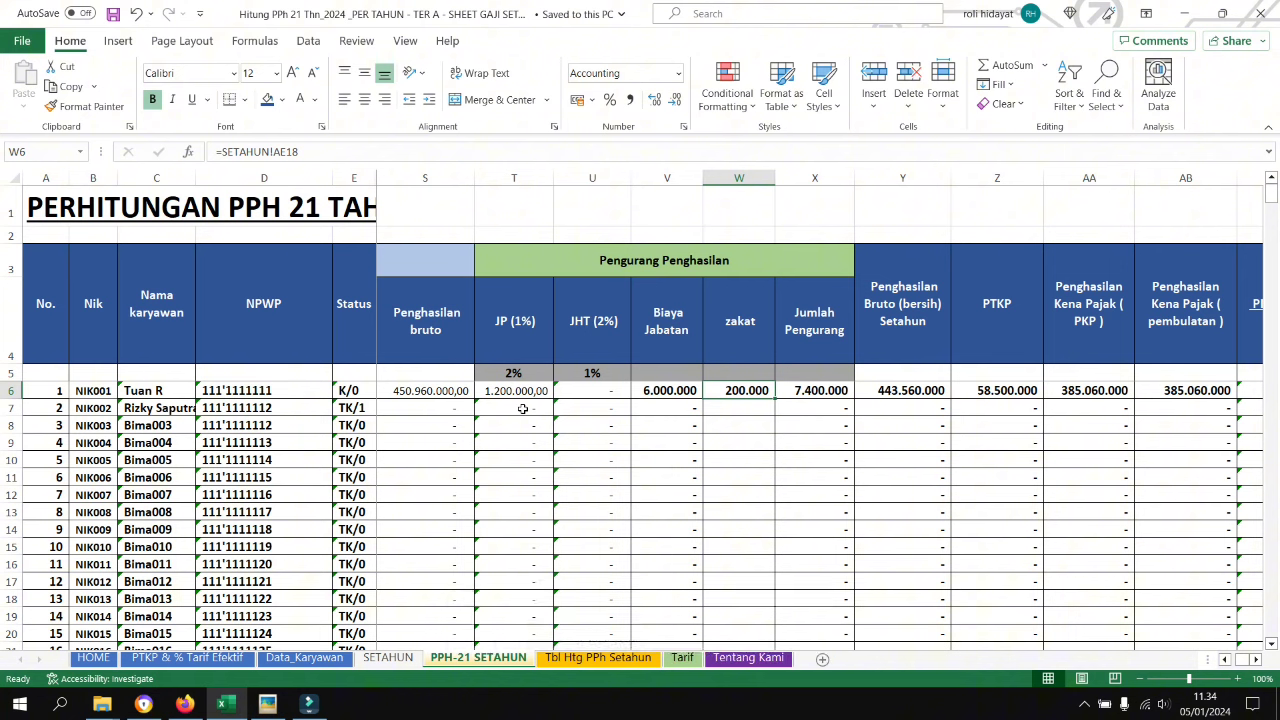
pyautogui.press('Right')
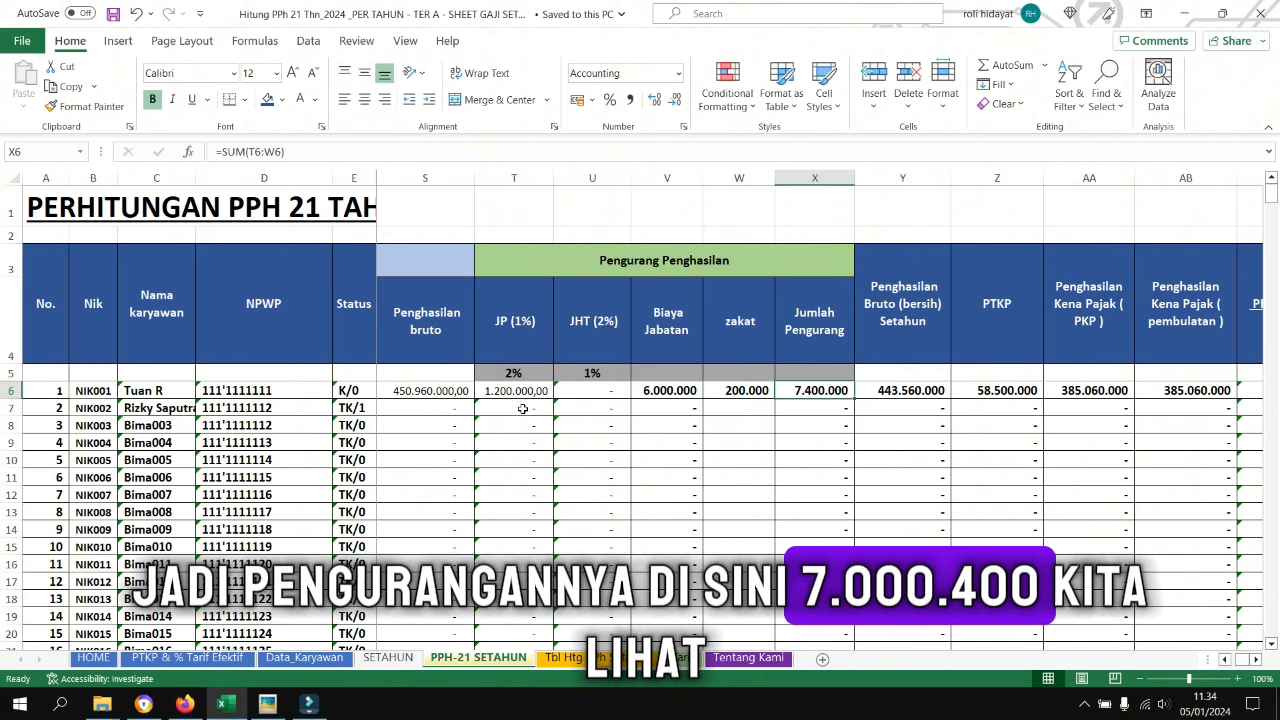
# - Compare the total deductions in X6 with the example image and inspect the cell's SUM formula
pyautogui.click(267, 705)
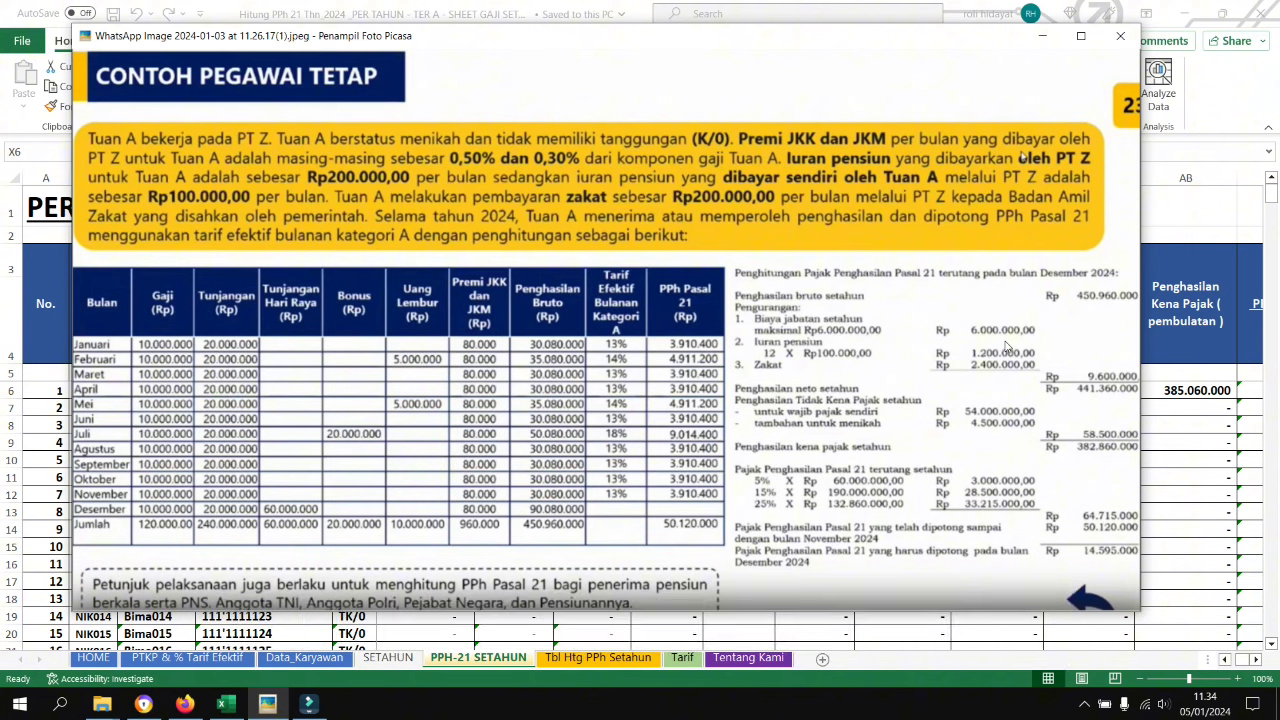
pyautogui.hotkey('alt', 'Tab')
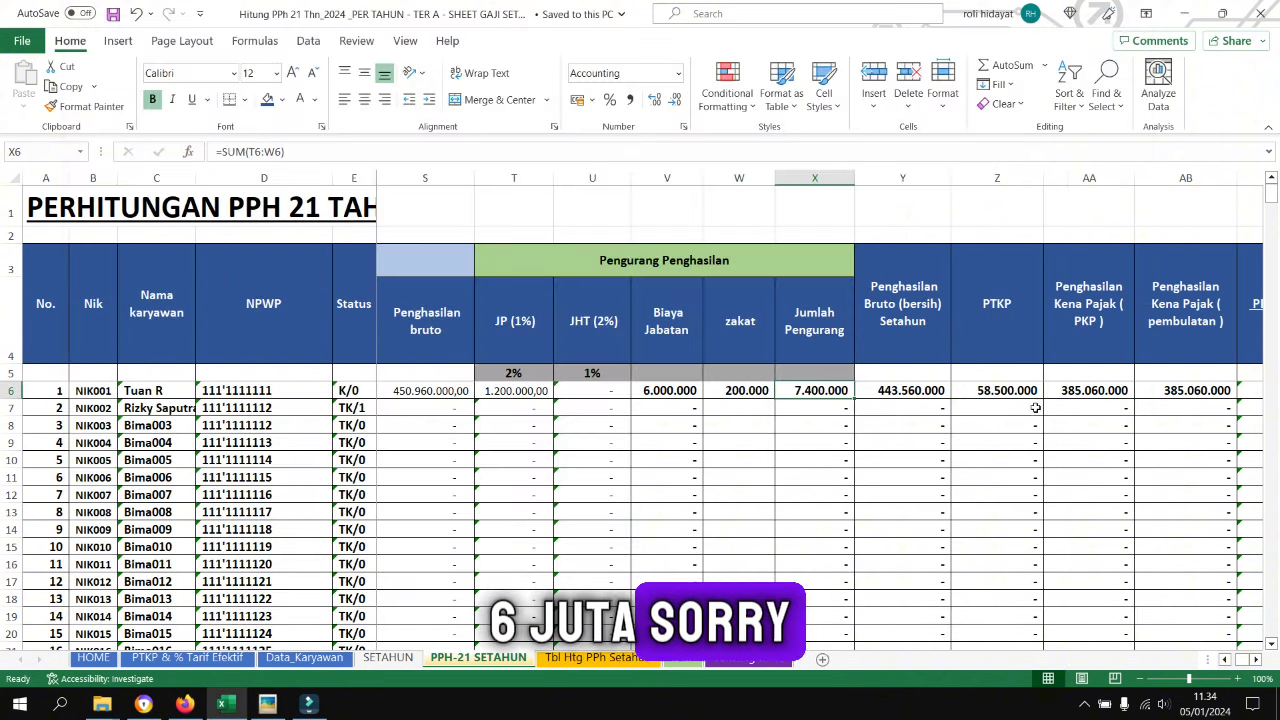
pyautogui.doubleClick(834, 389)
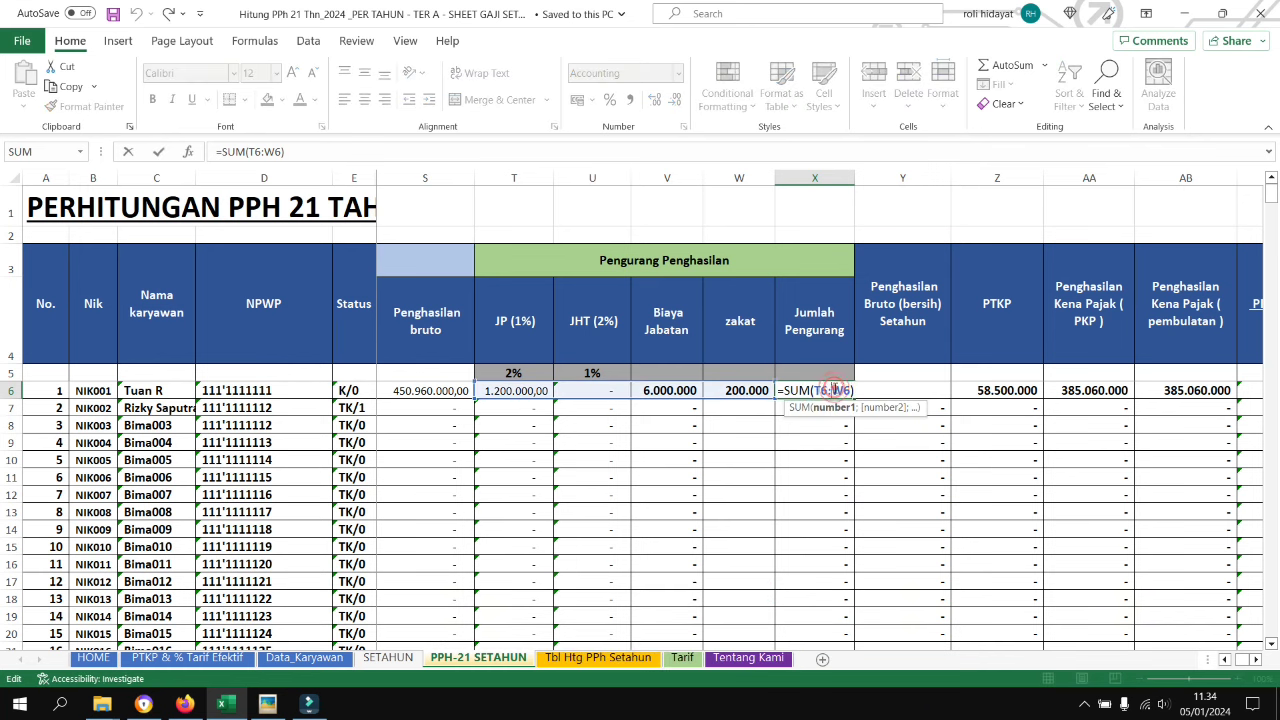
pyautogui.click(843, 441)
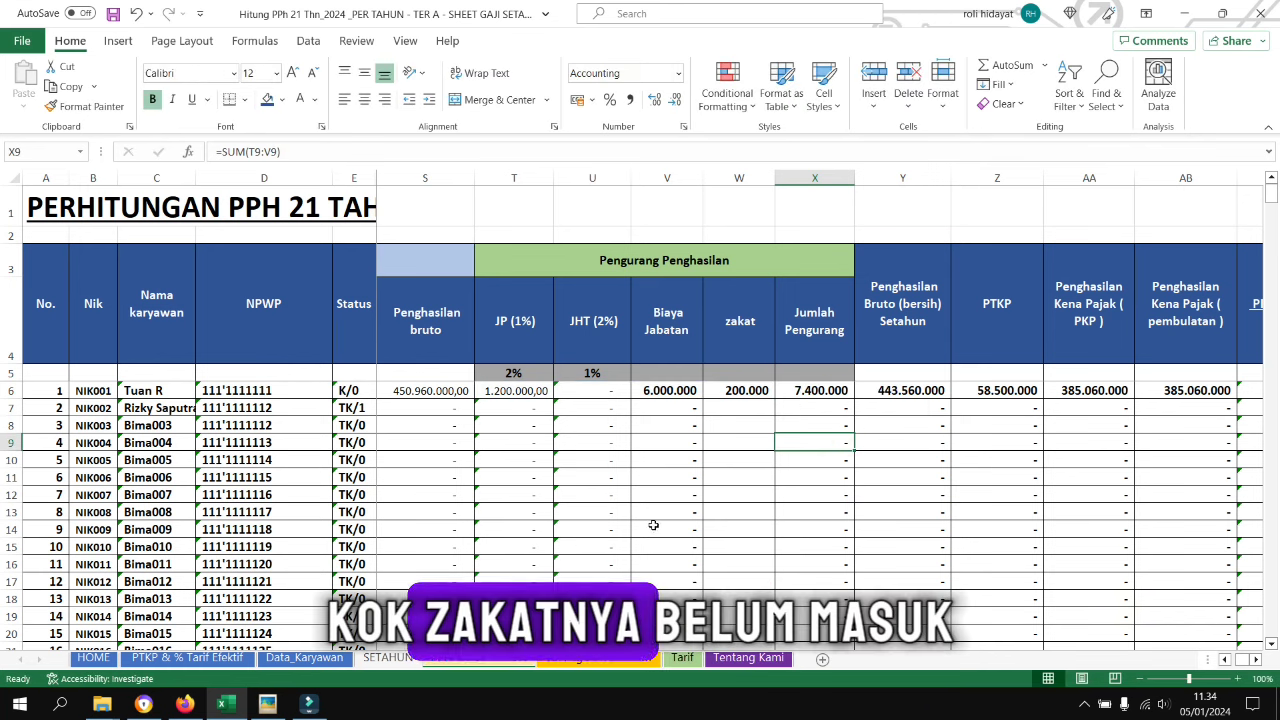
# - Re-enter the zakat link in W6 as =SETAHUN!AE18
pyautogui.click(746, 390)
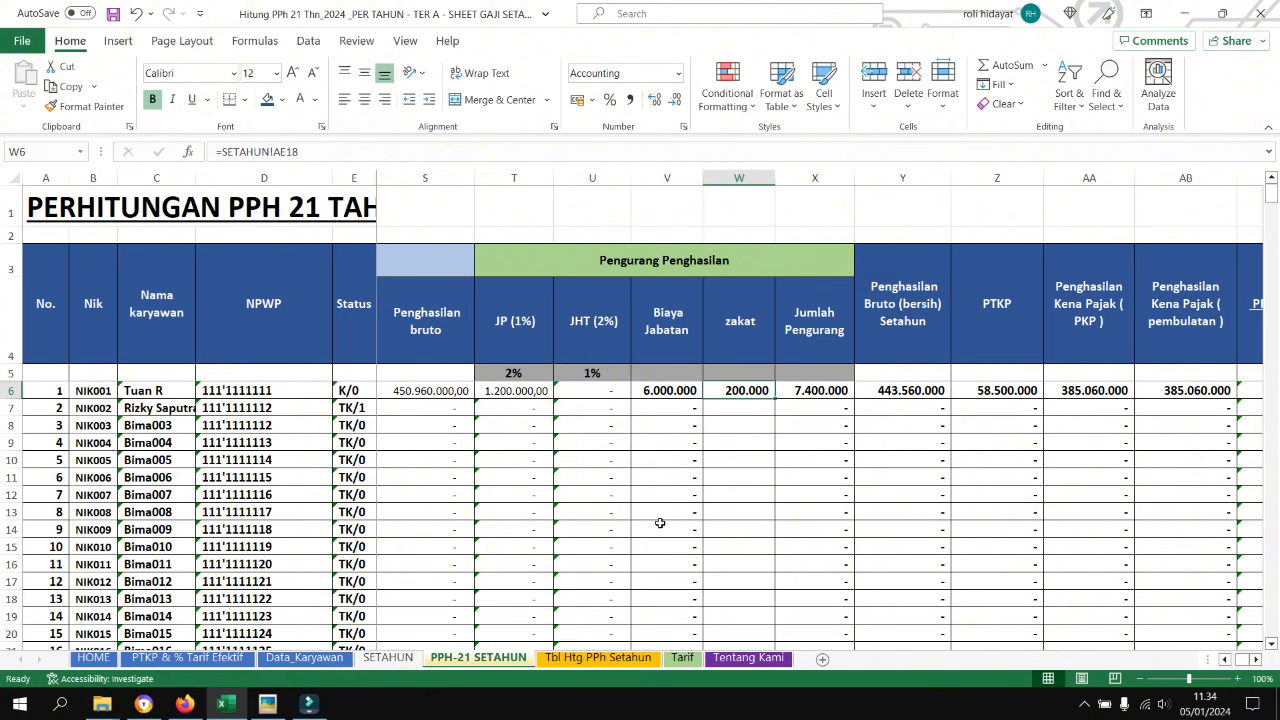
pyautogui.write('=')
pyautogui.click(388, 657)
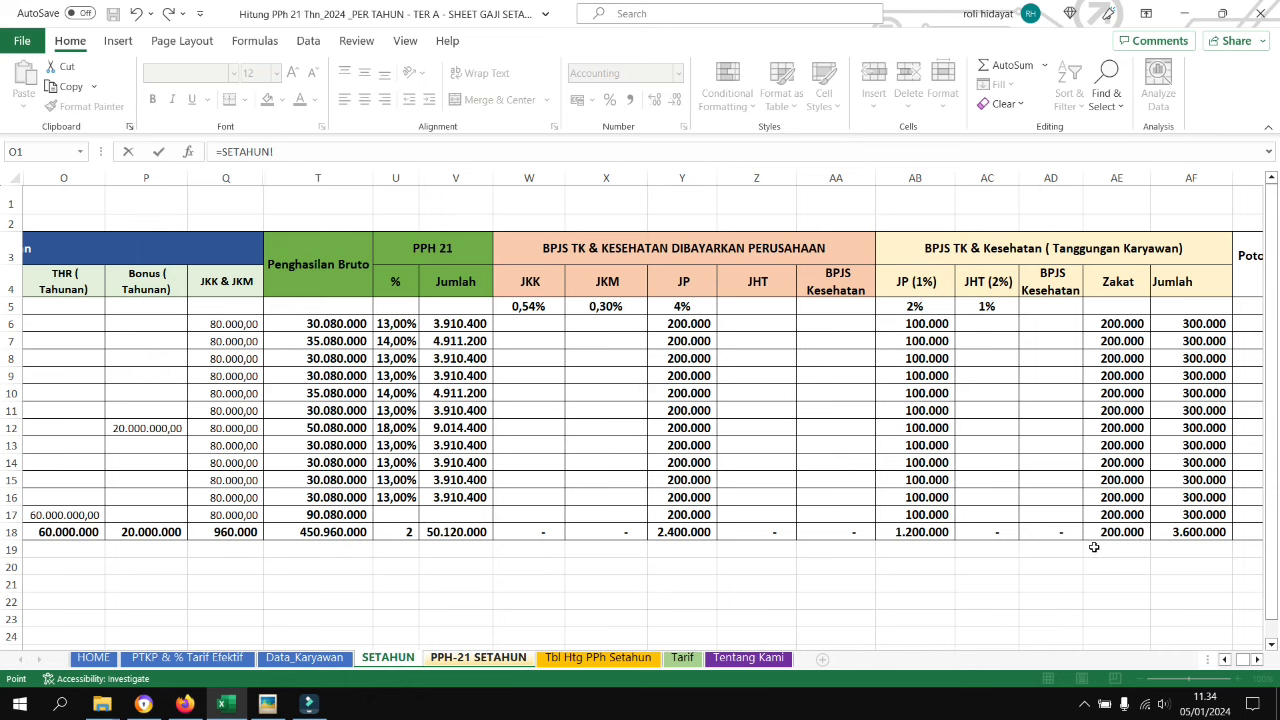
pyautogui.press('Return')
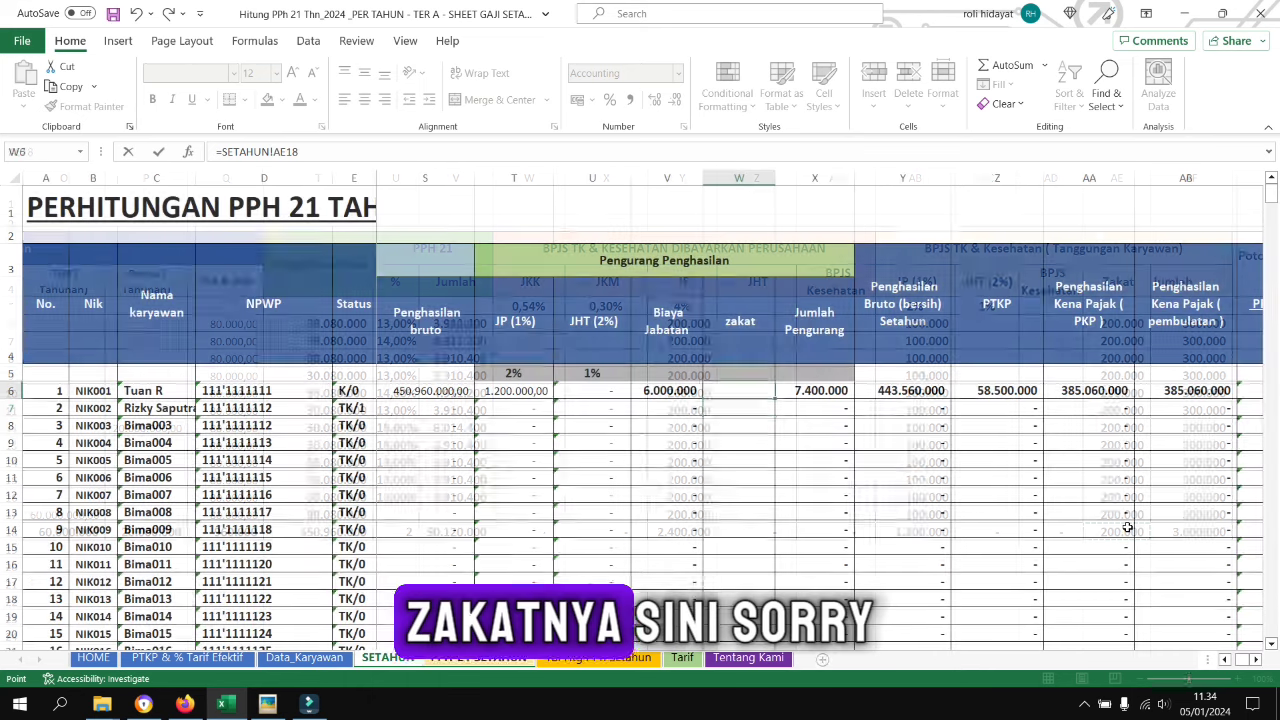
# - Correct the zakat total in AE18 of the SETAHUN sheet to cover all twelve months, and return to PPH-21 SETAHUN
pyautogui.click(388, 657)
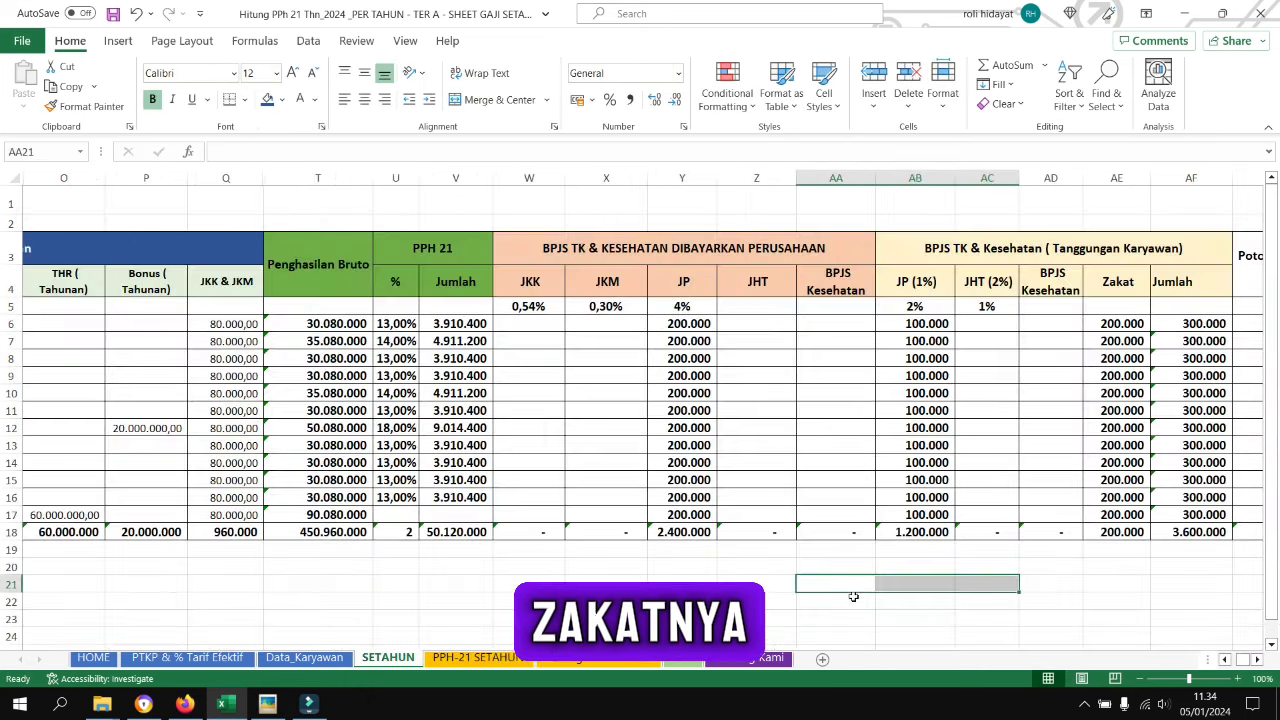
pyautogui.click(750, 532)
pyautogui.click(478, 657)
# - Compare the total deductions in X6, annual net income in Y6 and PTKP in Z6 with the example image
pyautogui.click(815, 390)
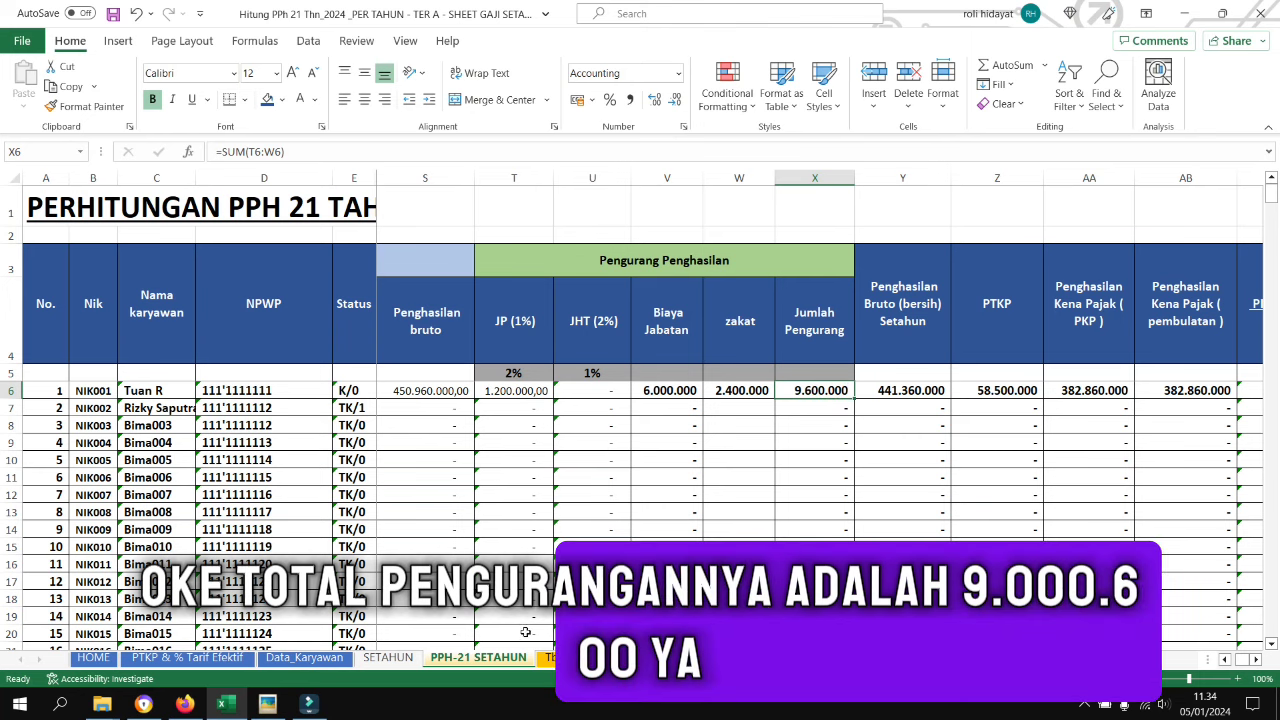
pyautogui.click(267, 704)
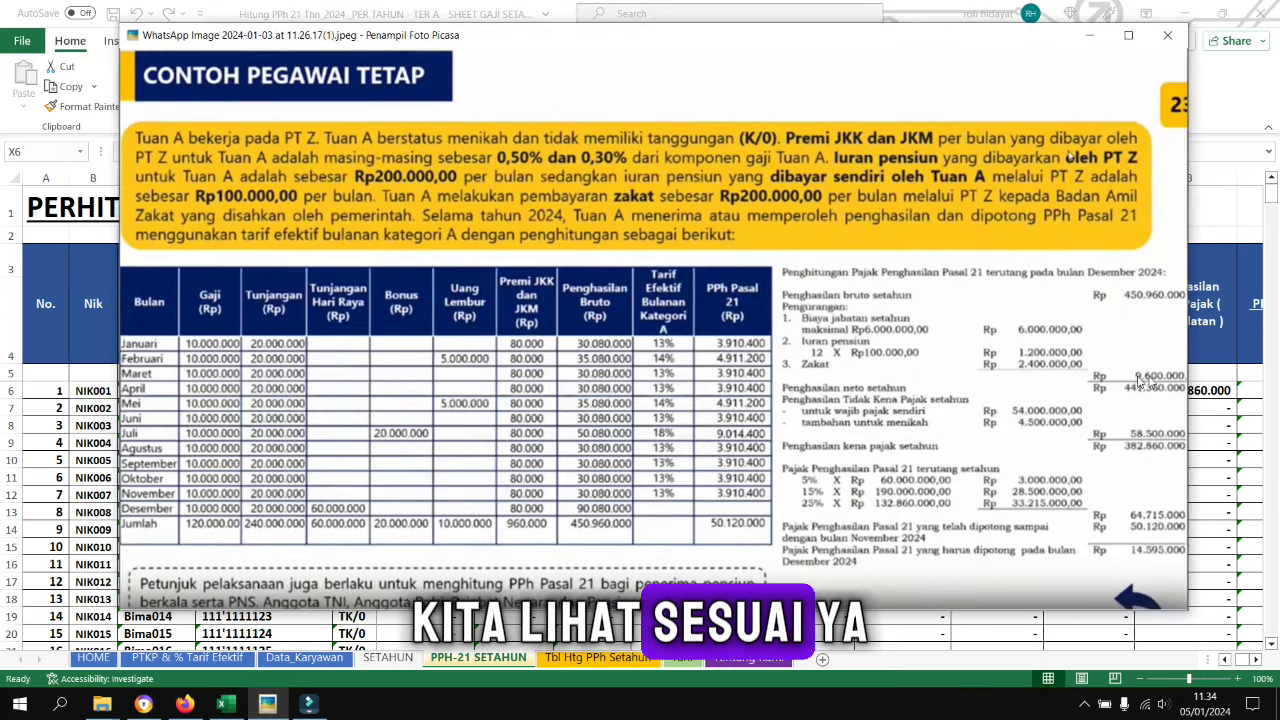
pyautogui.moveTo(1140, 380); pyautogui.dragTo(1103, 383)
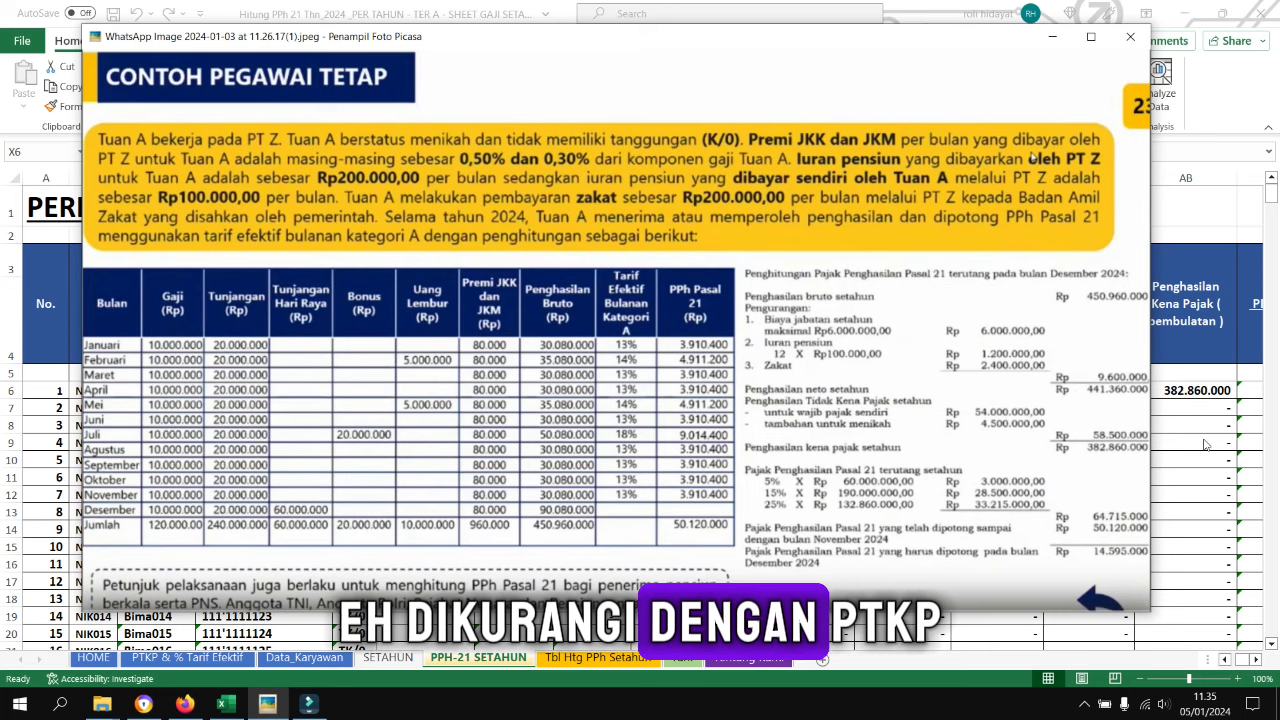
pyautogui.press('Escape')
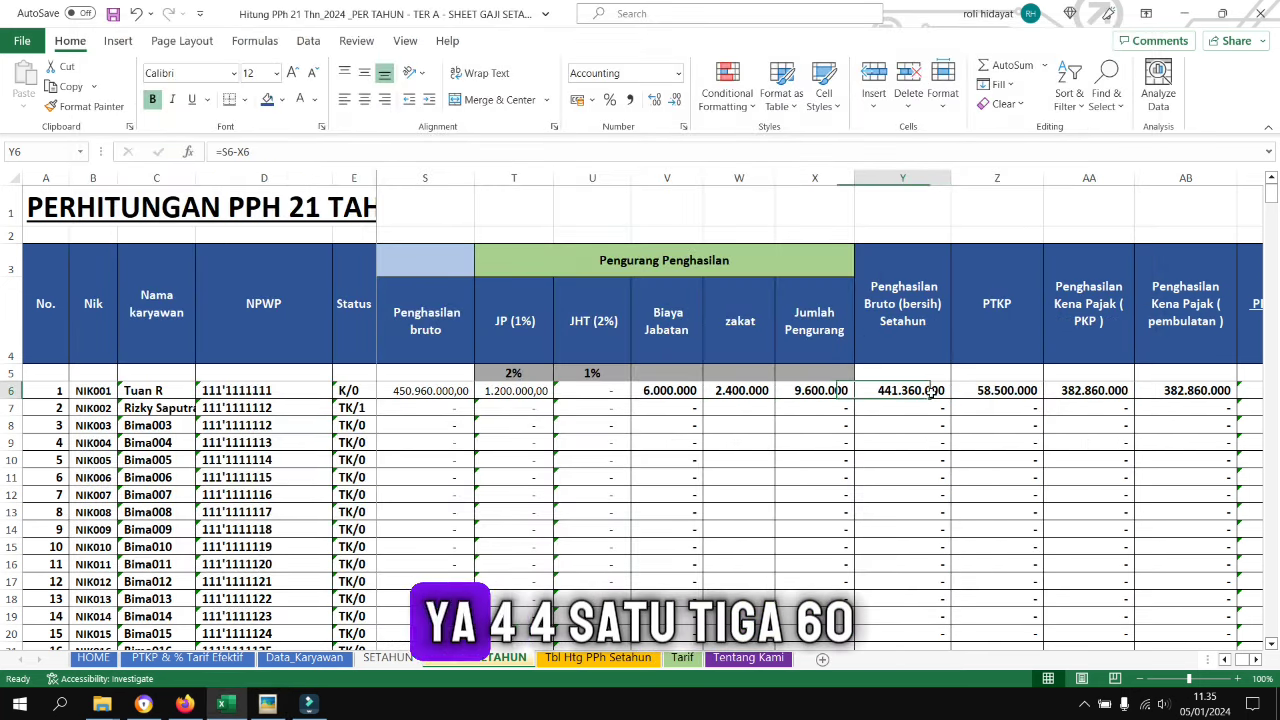
pyautogui.click(935, 390)
pyautogui.click(267, 703)
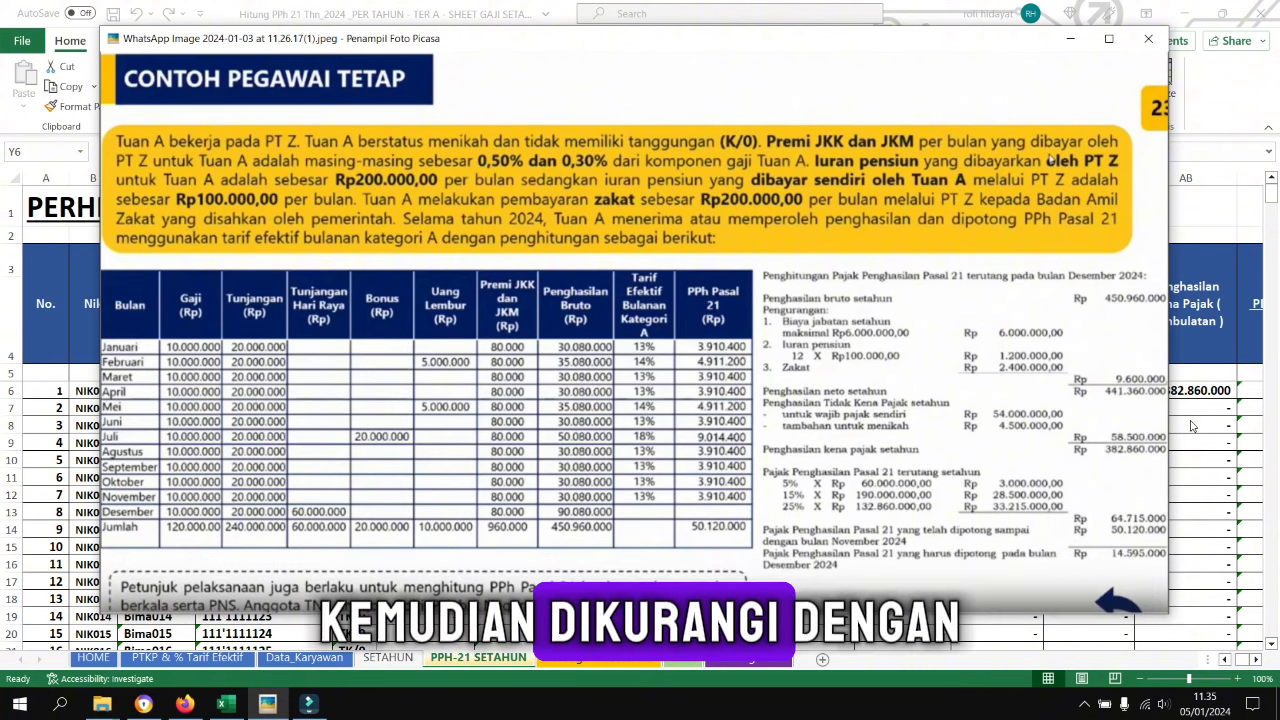
pyautogui.hotkey('alt', 'Tab')
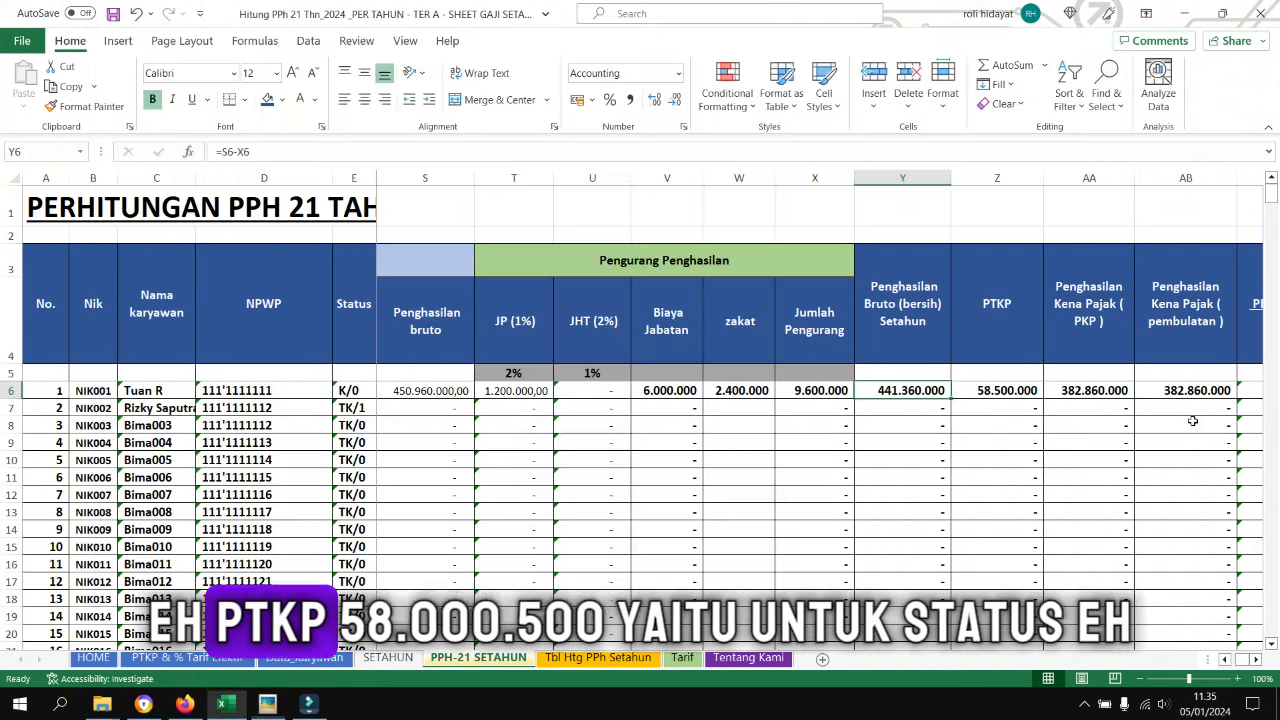
pyautogui.click(1031, 393)
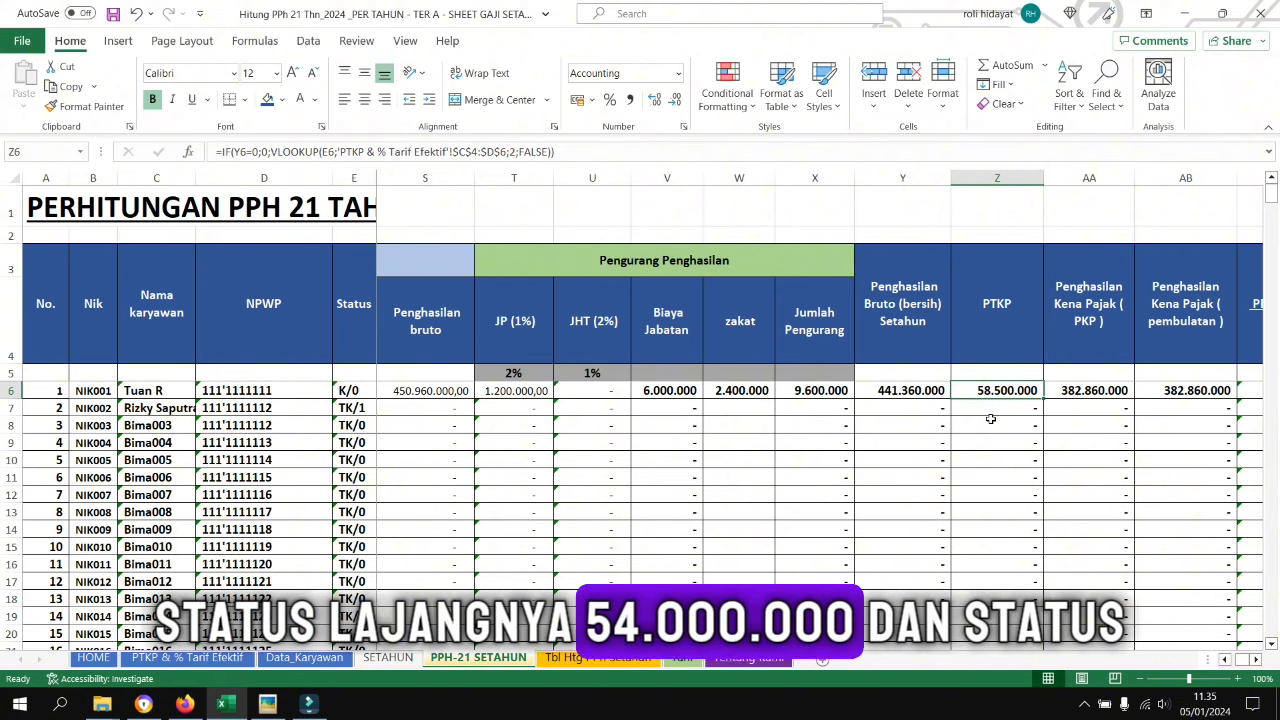
# - Compare the annual taxable income in AA6 and AB6 with the example image, and examine the annual tax in AC6
pyautogui.click(270, 706)
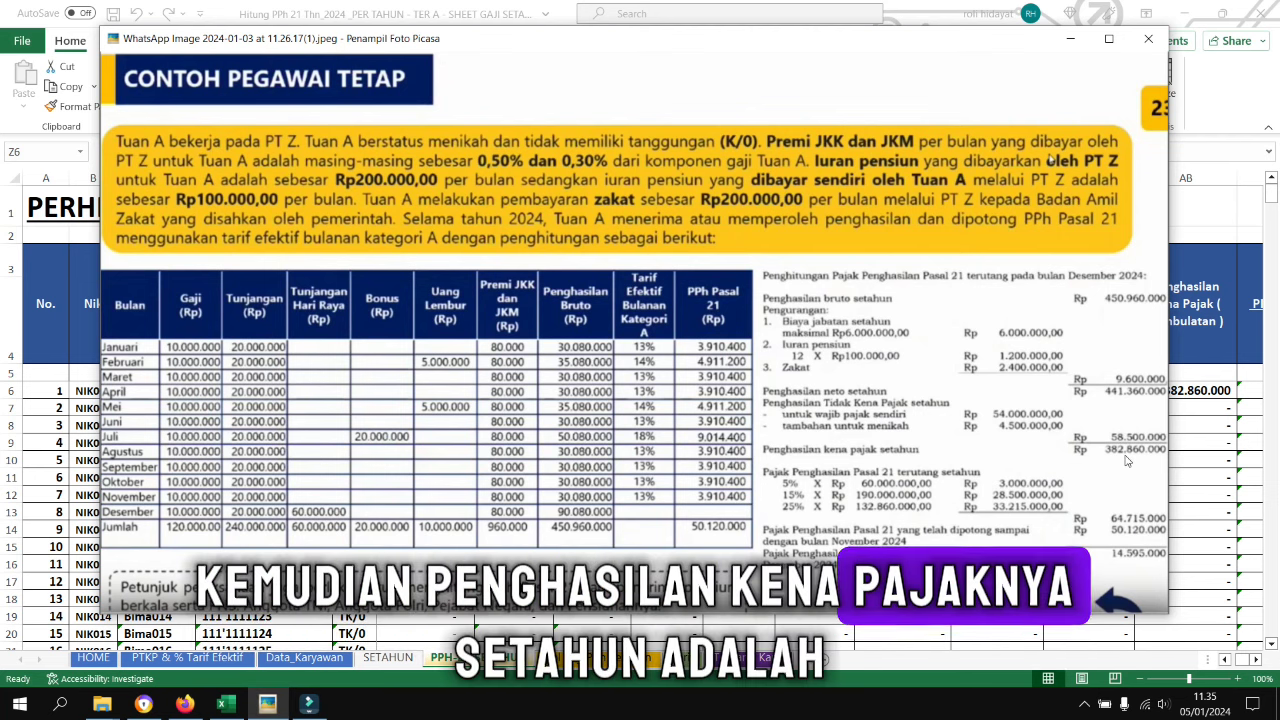
pyautogui.moveTo(948, 75); pyautogui.dragTo(848, 85)
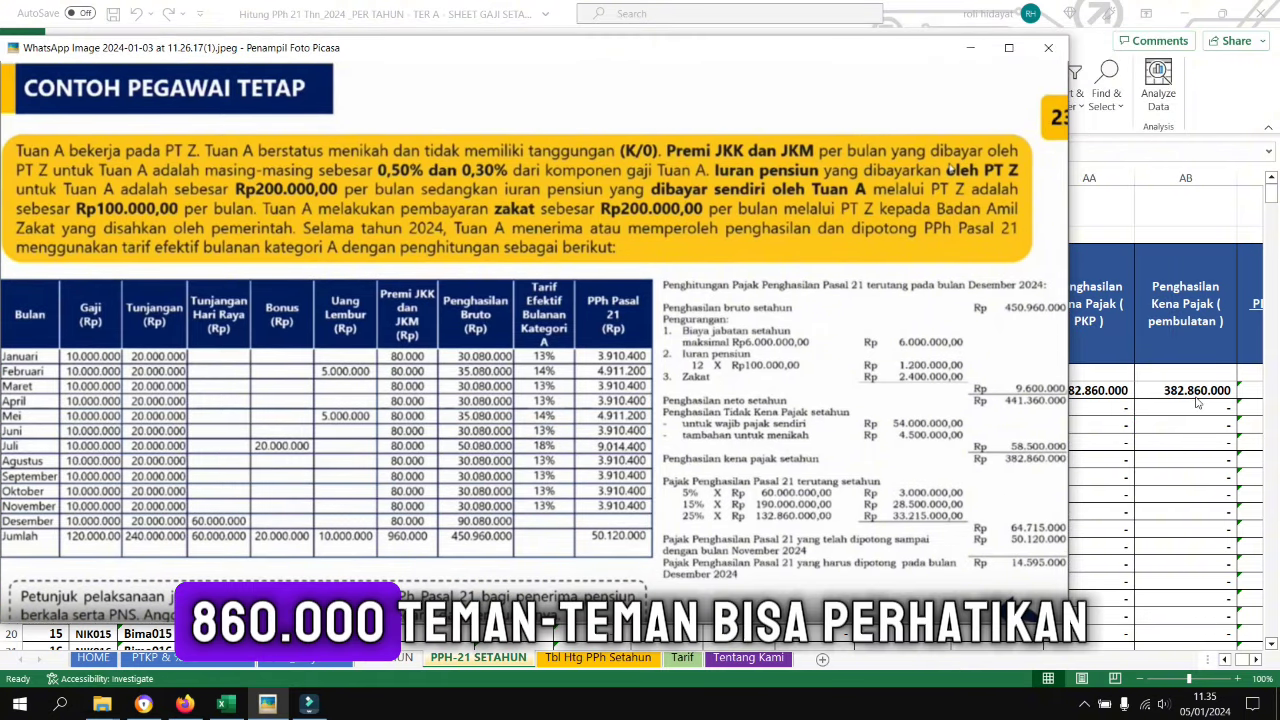
pyautogui.press('Escape')
pyautogui.click(1197, 425)
pyautogui.hscroll(3, 1197, 425)
pyautogui.hotkey('shift', 'Right')
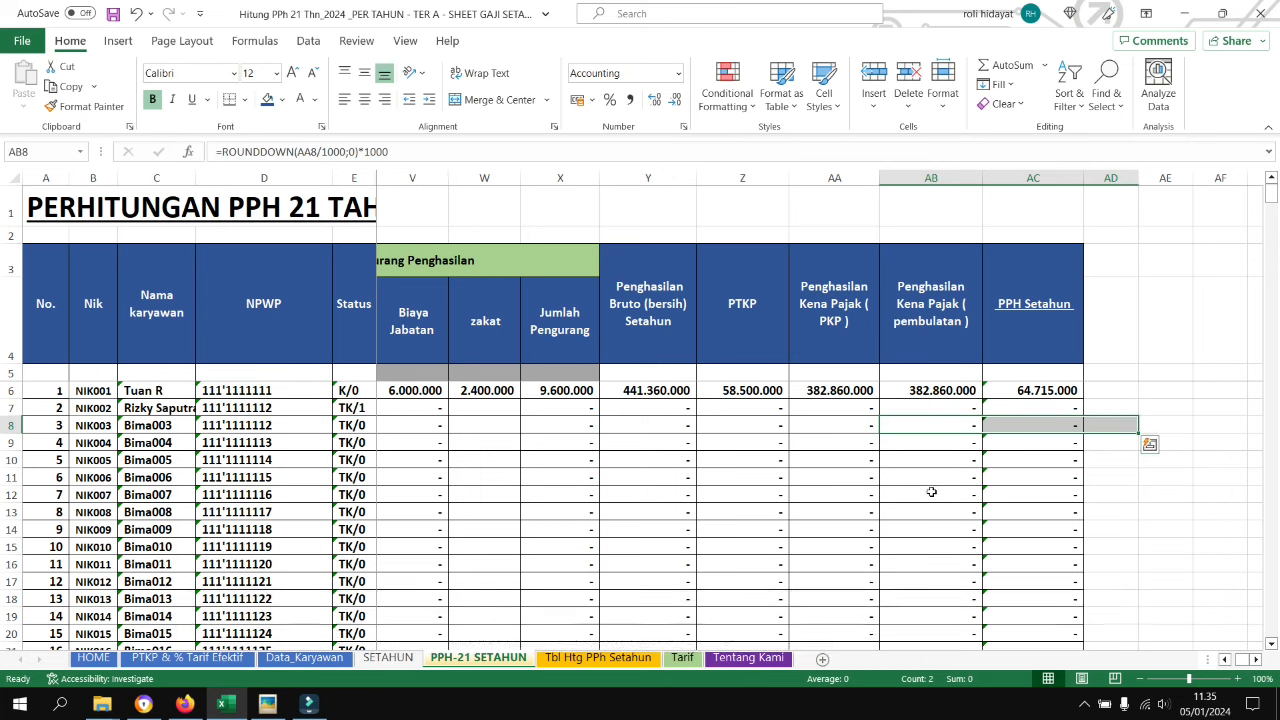
pyautogui.click(931, 492)
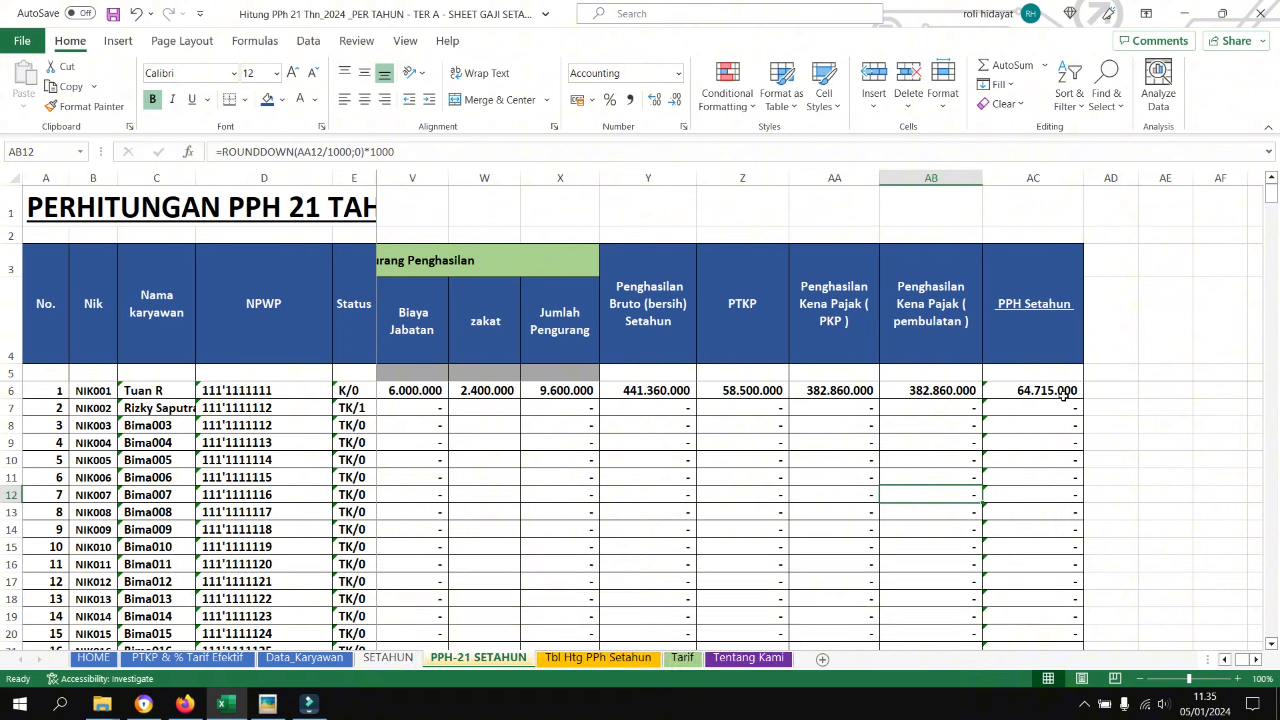
pyautogui.moveTo(1064, 396); pyautogui.dragTo(1069, 512)
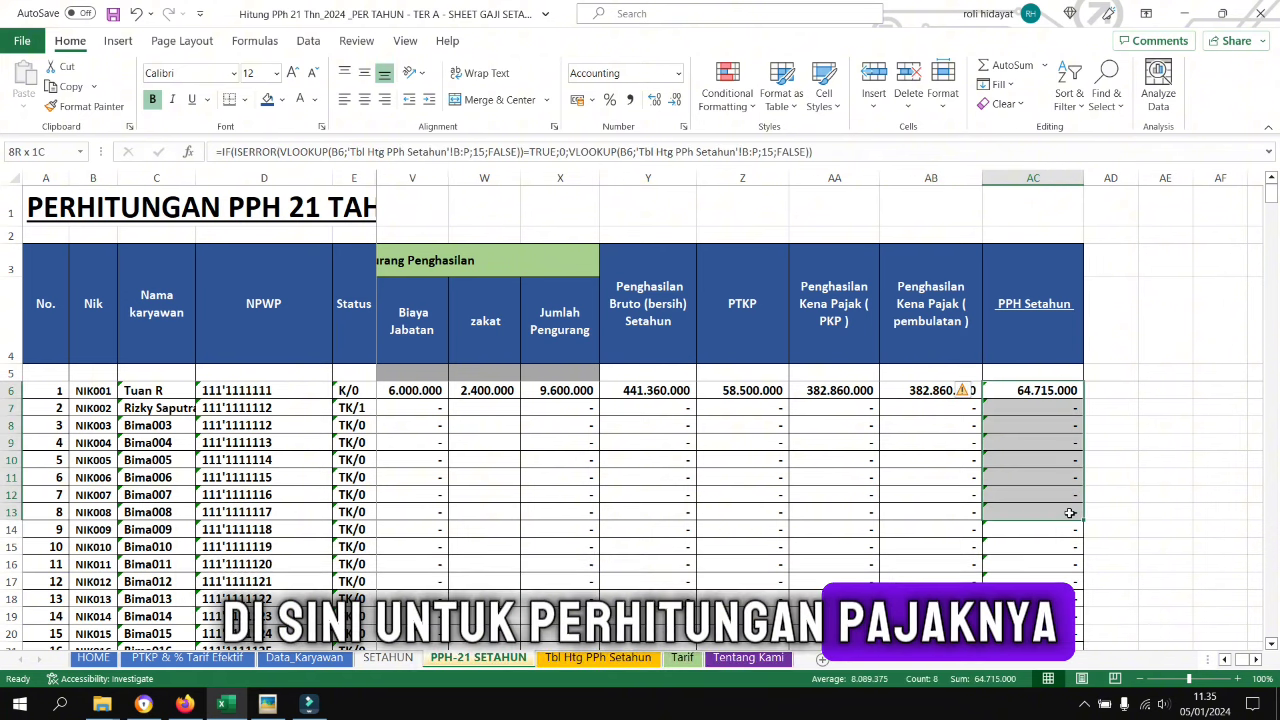
# - On the Tbl Htg PPh Setahun sheet, compare the Lapisan 1 and Lapisan 2 bases and taxes in row 7 with the example image
pyautogui.click(620, 659)
pyautogui.moveTo(767, 477); pyautogui.dragTo(20, 494)
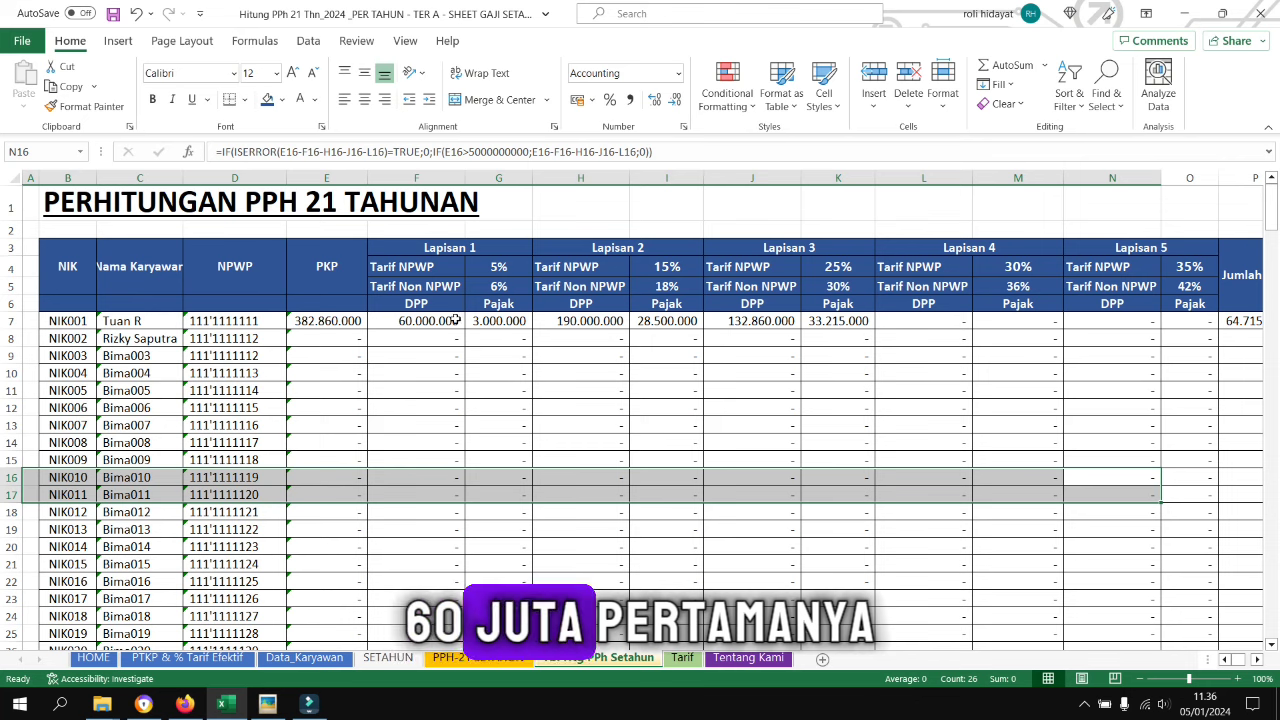
pyautogui.click(455, 320)
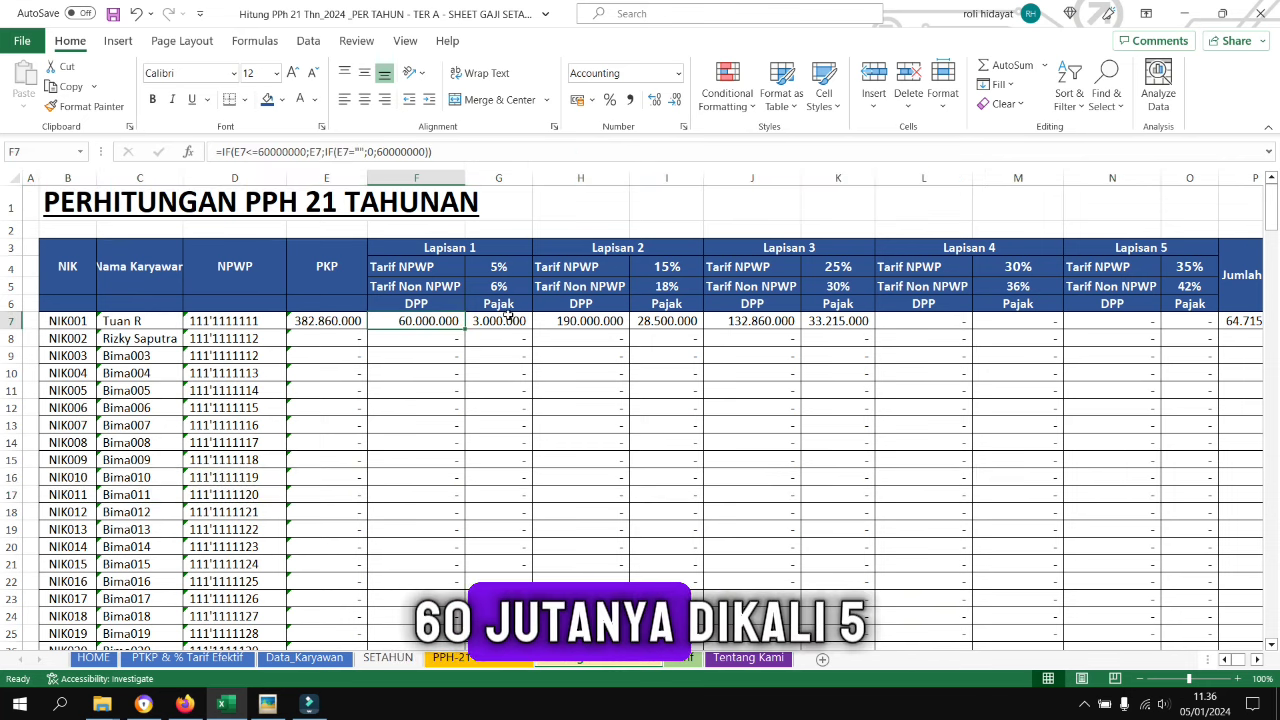
pyautogui.press('Right')
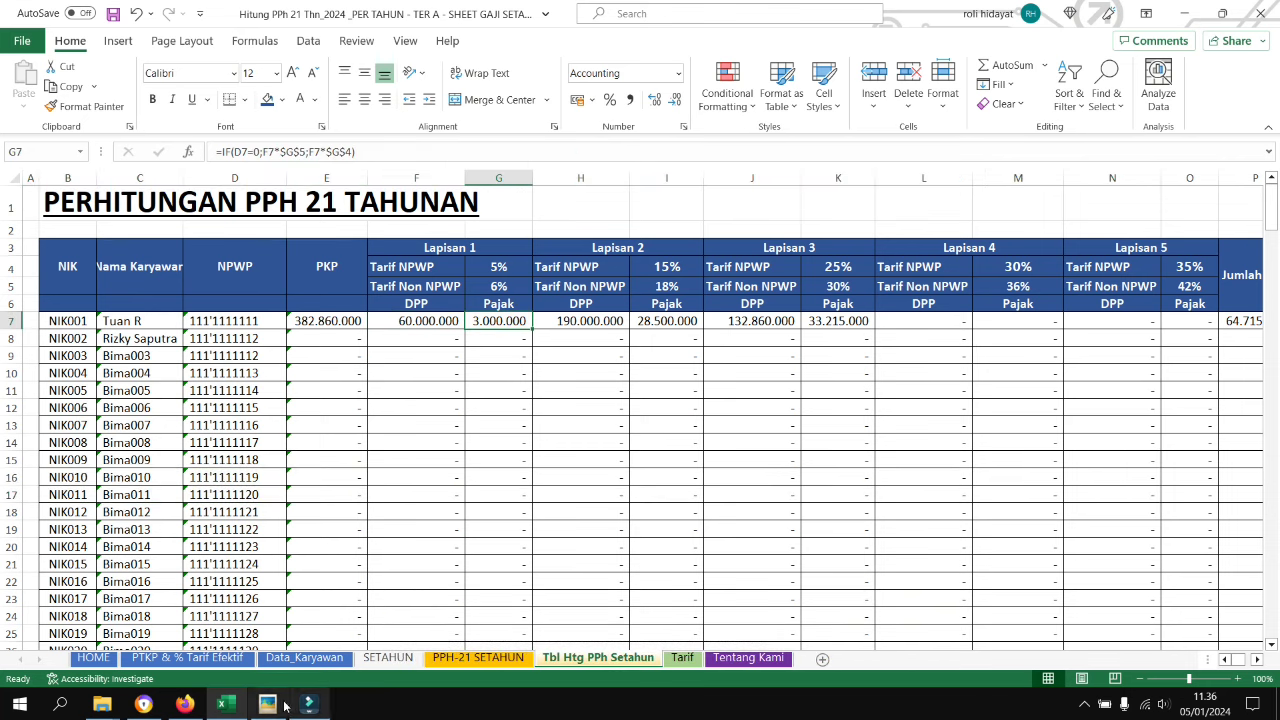
pyautogui.click(268, 705)
pyautogui.click(268, 705)
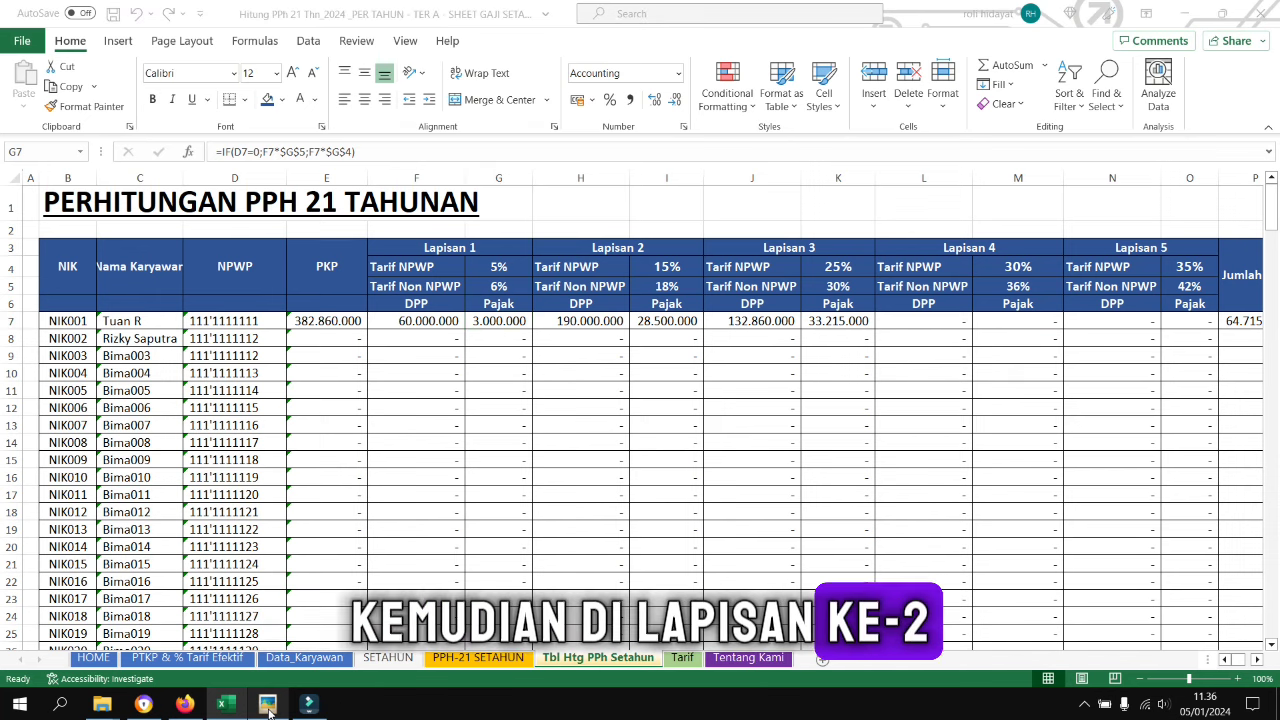
pyautogui.click(268, 705)
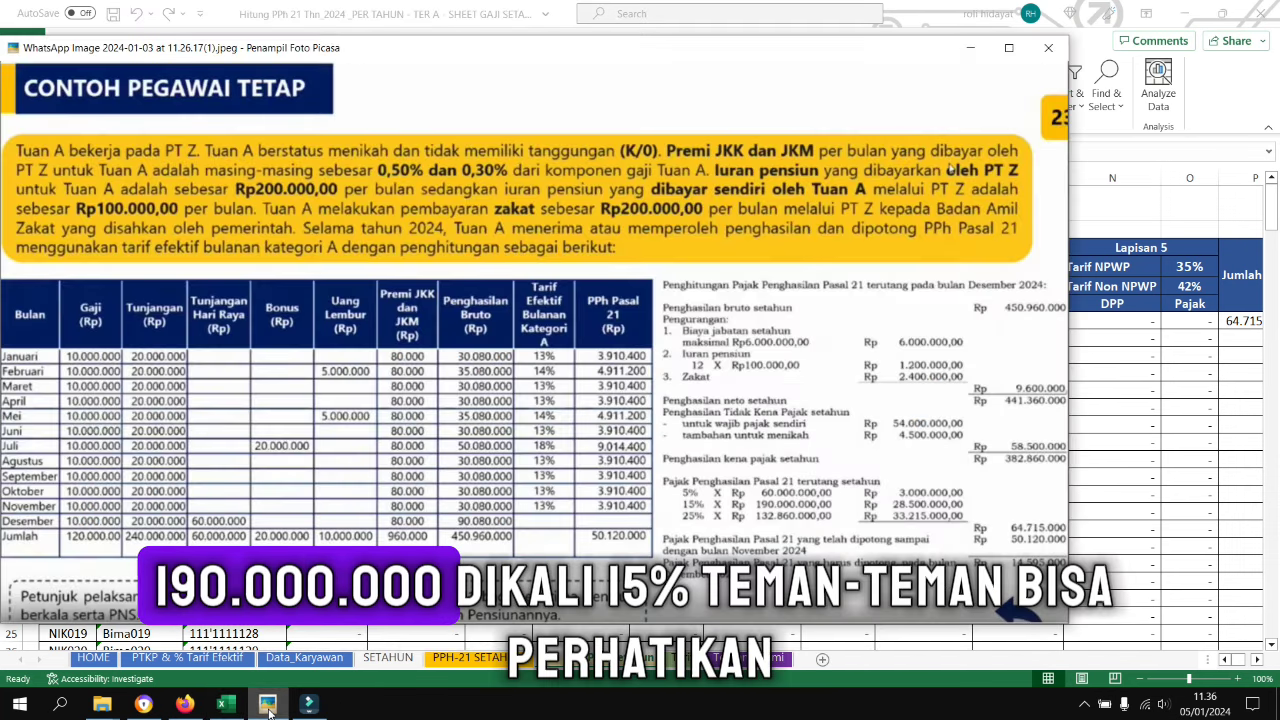
pyautogui.click(268, 705)
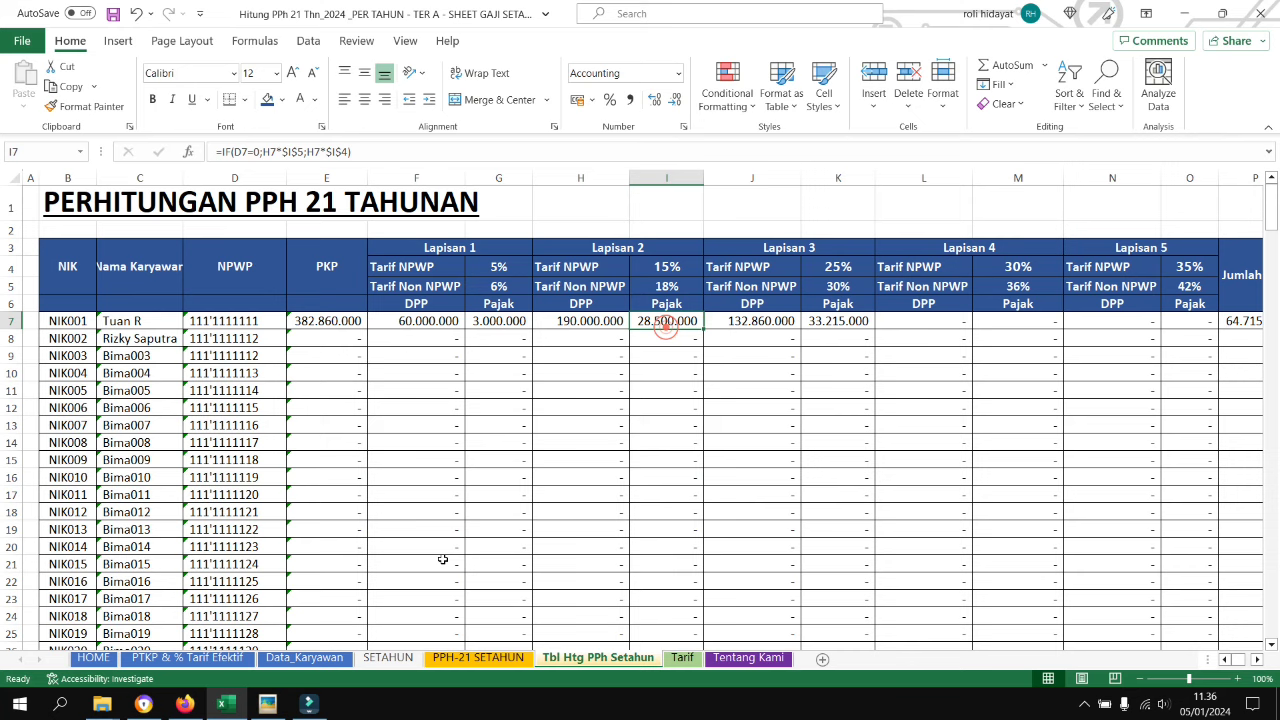
# - Compare the Lapisan 3 tax in K7 with the example image and inspect the Jumlah PPH formula in P7
pyautogui.click(268, 705)
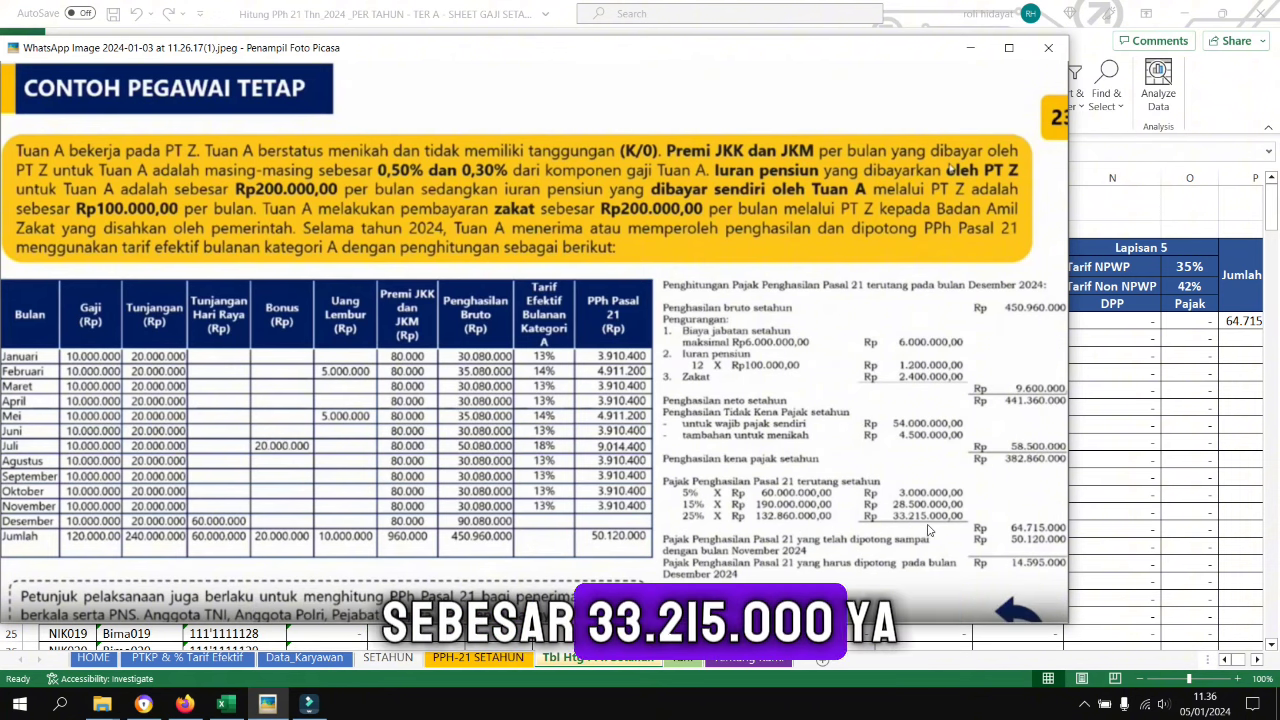
pyautogui.hotkey('alt', 'Tab')
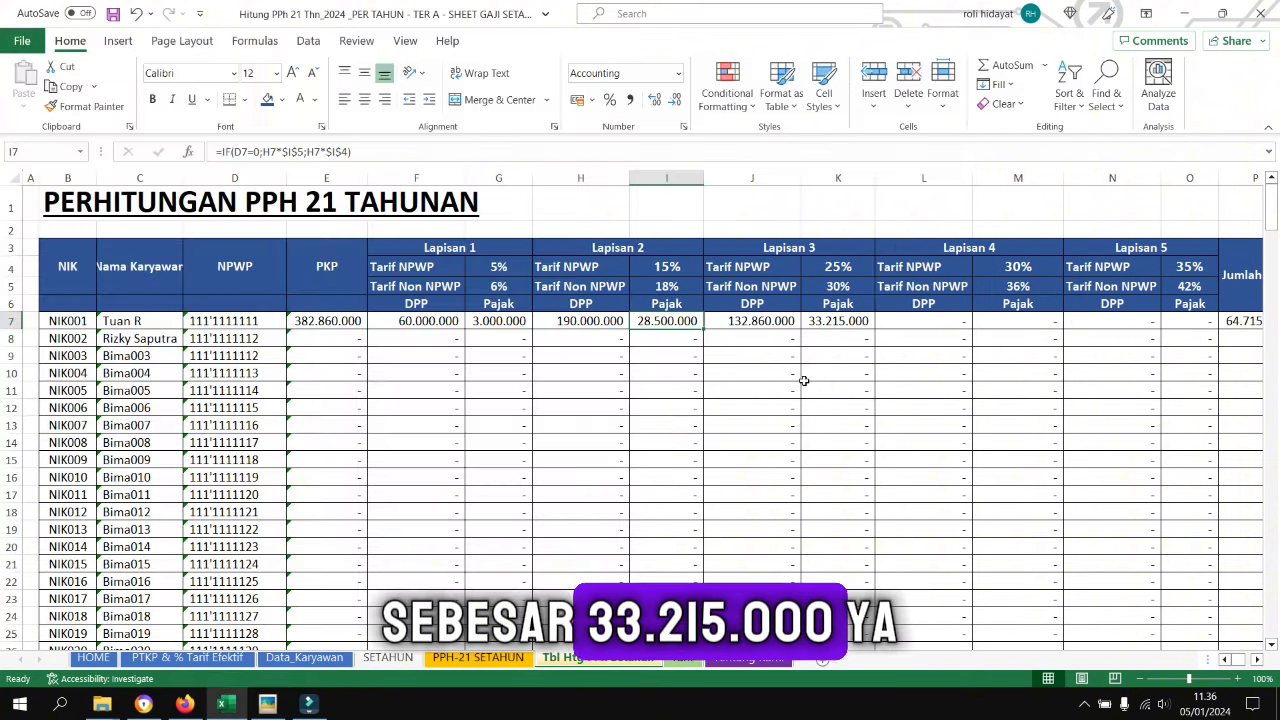
pyautogui.click(843, 323)
pyautogui.moveTo(1200, 407); pyautogui.dragTo(1114, 354)
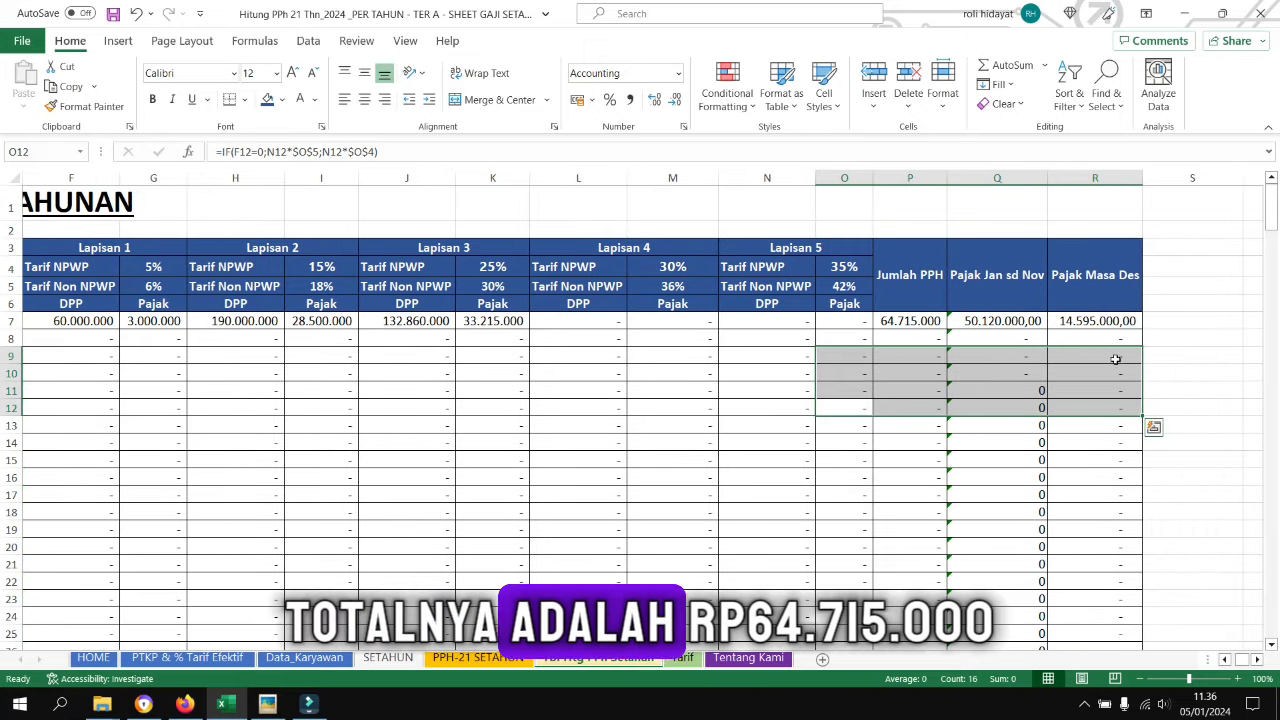
pyautogui.click(909, 321)
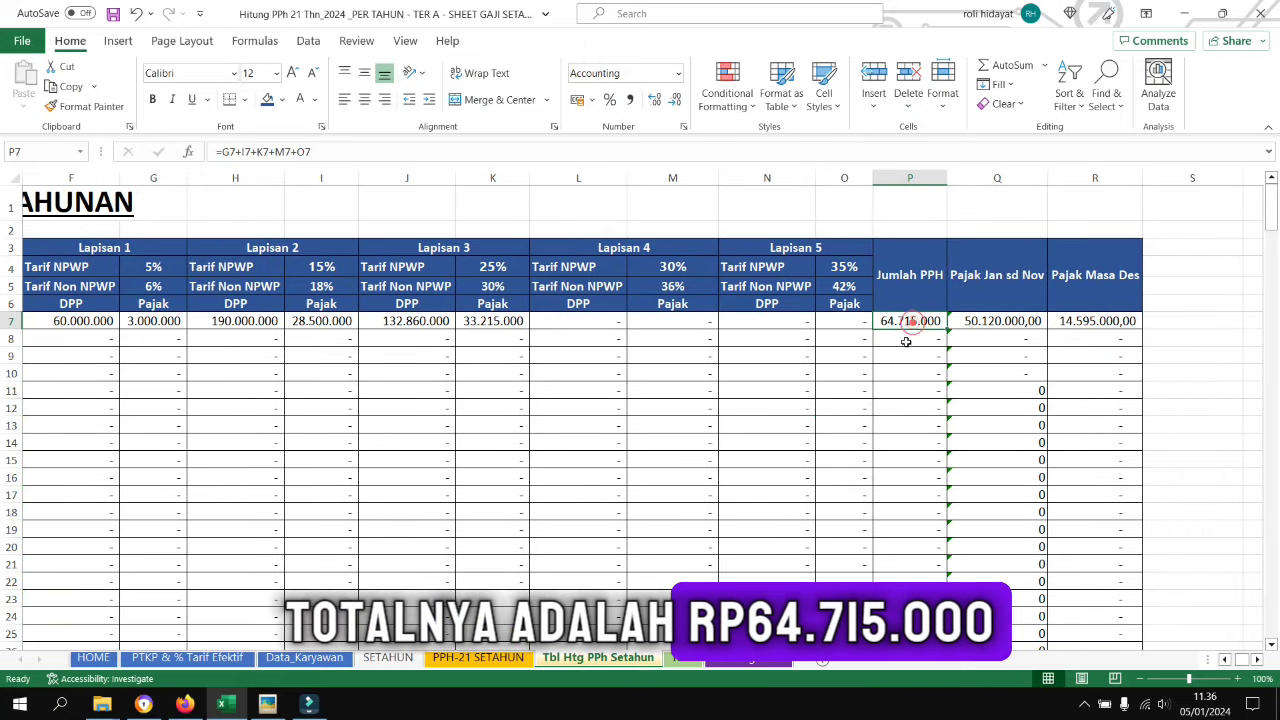
# - Compare the January to November tax withheld in Q7 with the example image and inspect its SUMIF formula
pyautogui.click(277, 702)
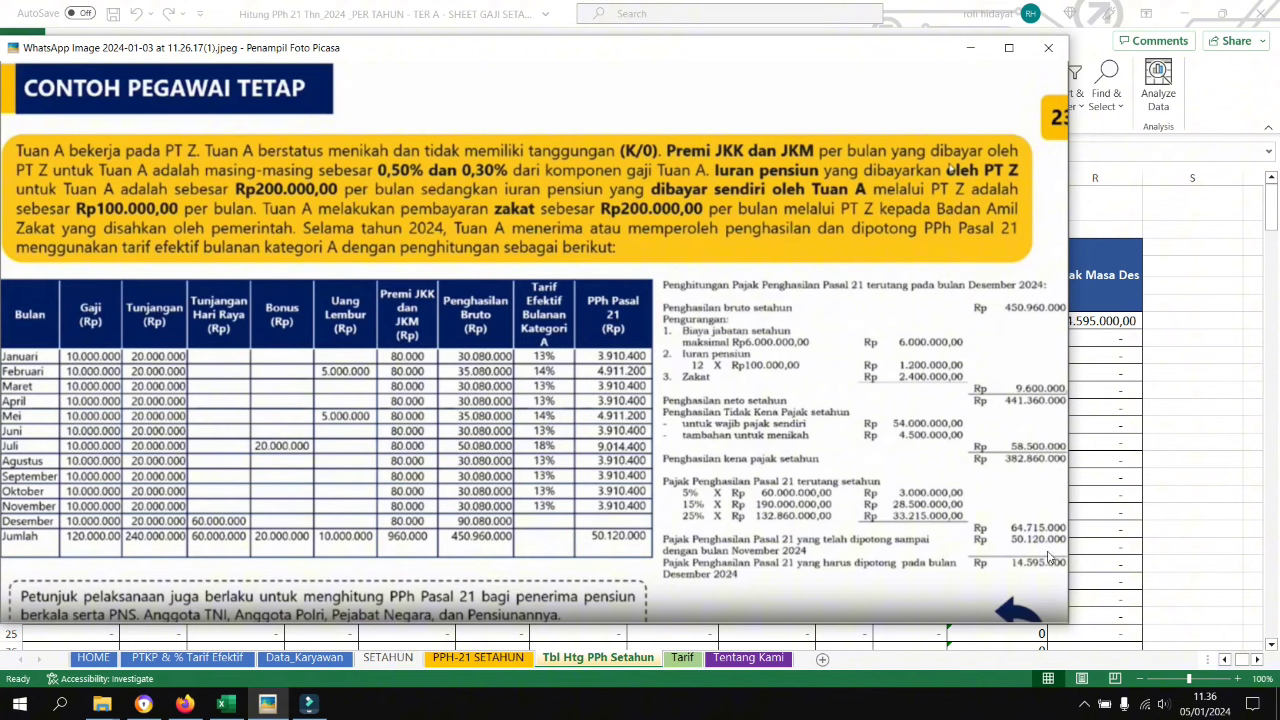
pyautogui.click(1109, 500)
pyautogui.click(1010, 336)
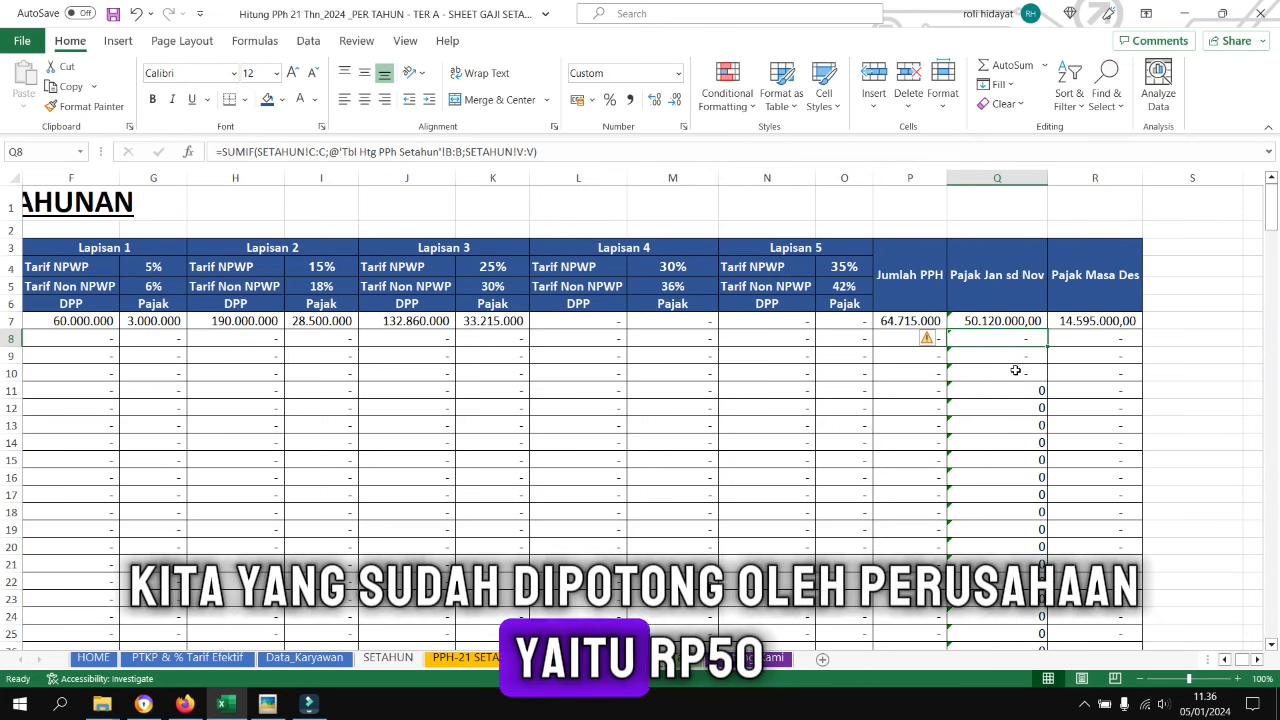
pyautogui.click(1013, 322)
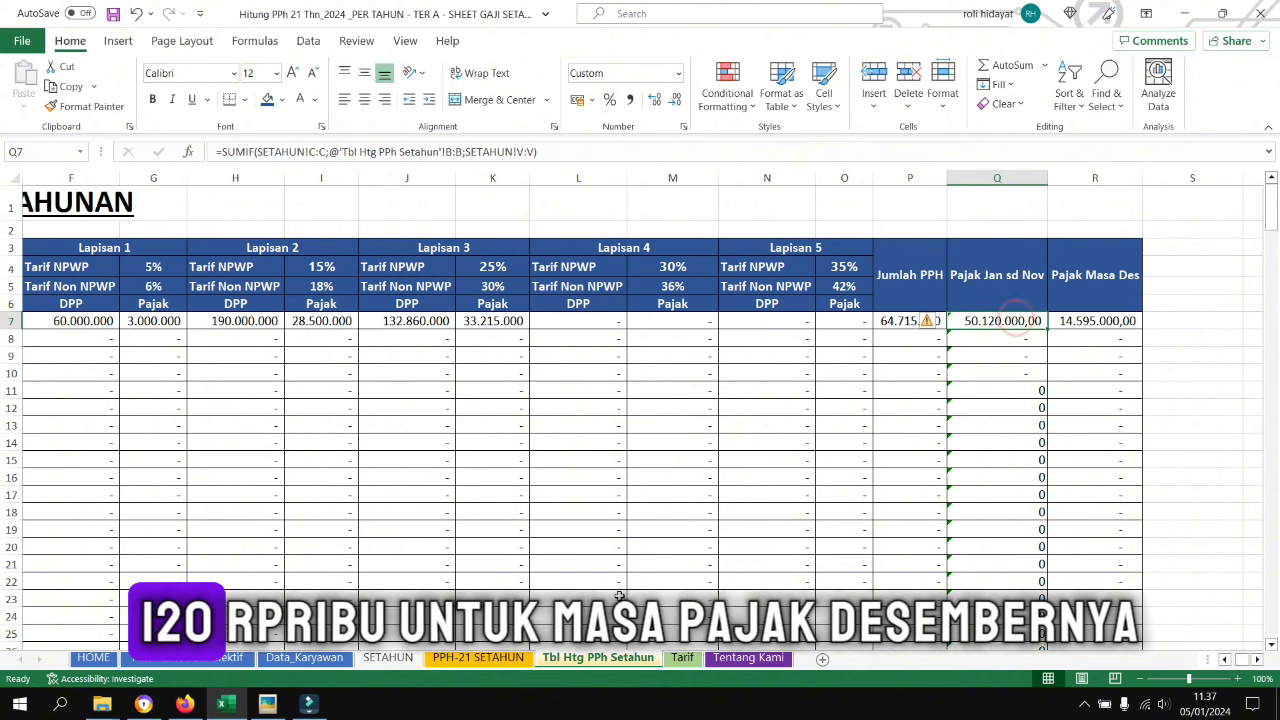
# - Compare the December tax in R7 with the example image, inspect its formula, and return to the table's first columns
pyautogui.click(267, 703)
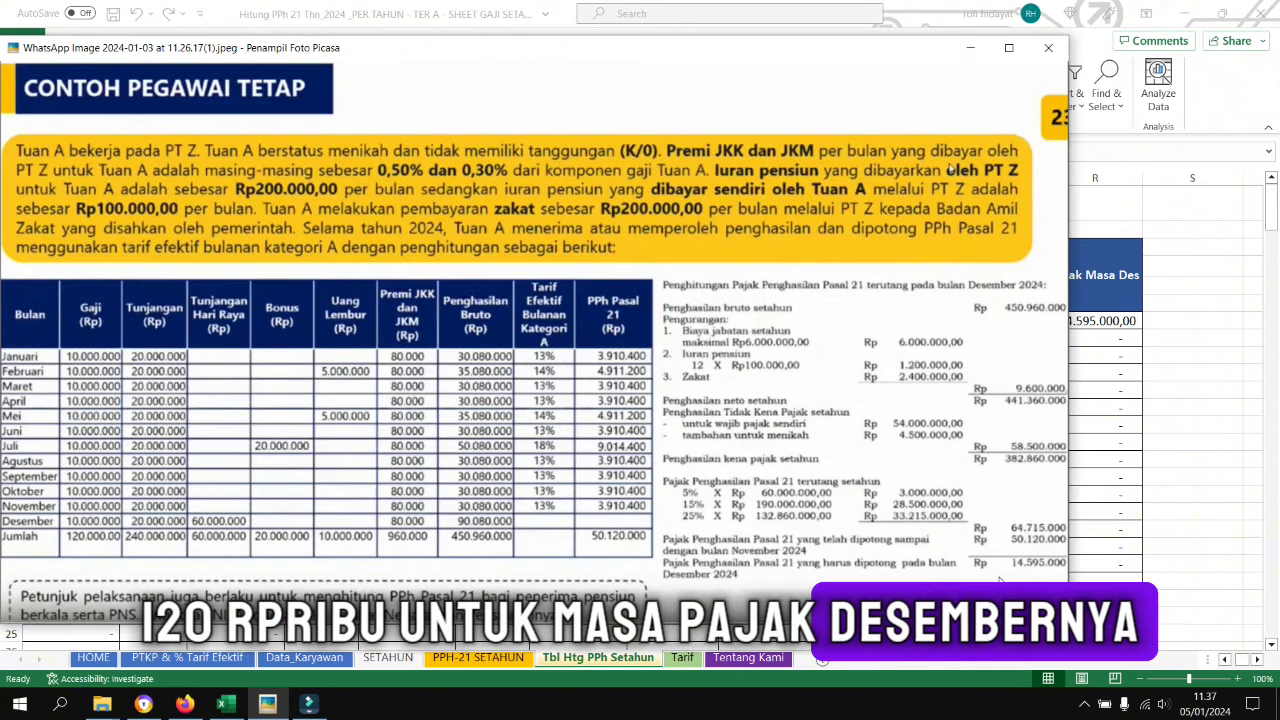
pyautogui.moveTo(921, 52); pyautogui.dragTo(786, 27)
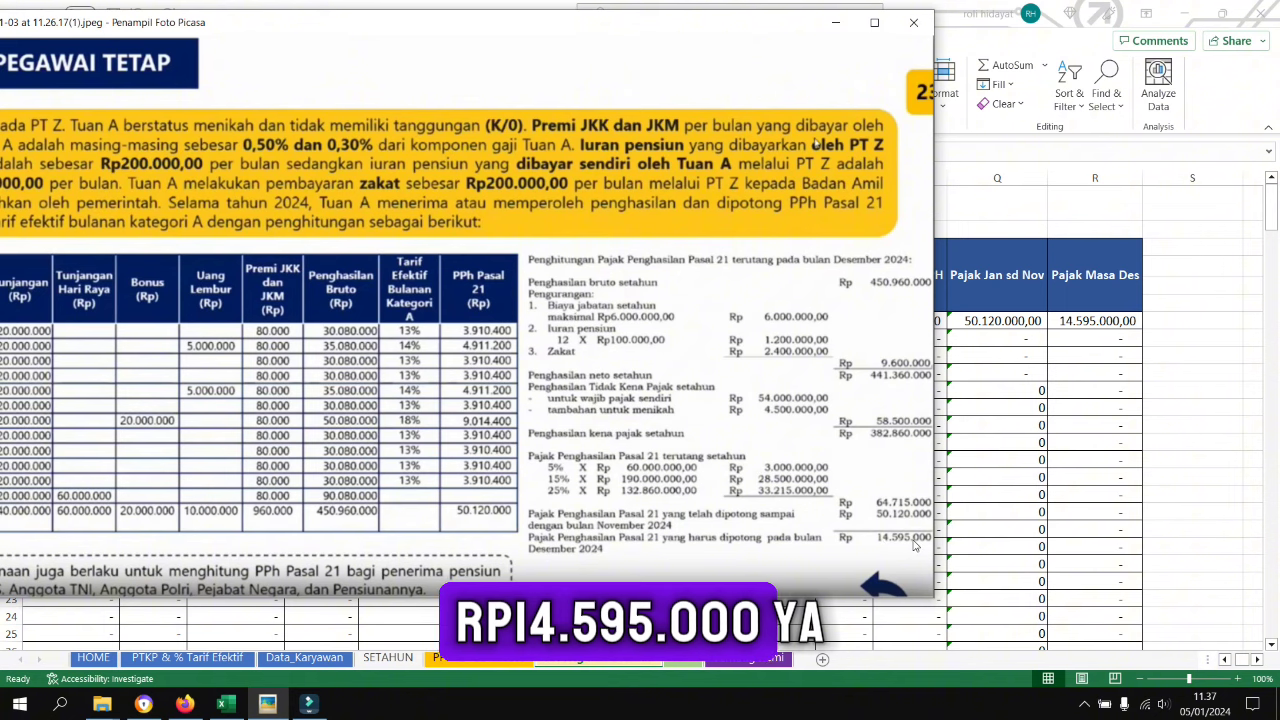
pyautogui.press('Escape')
pyautogui.click(1103, 323)
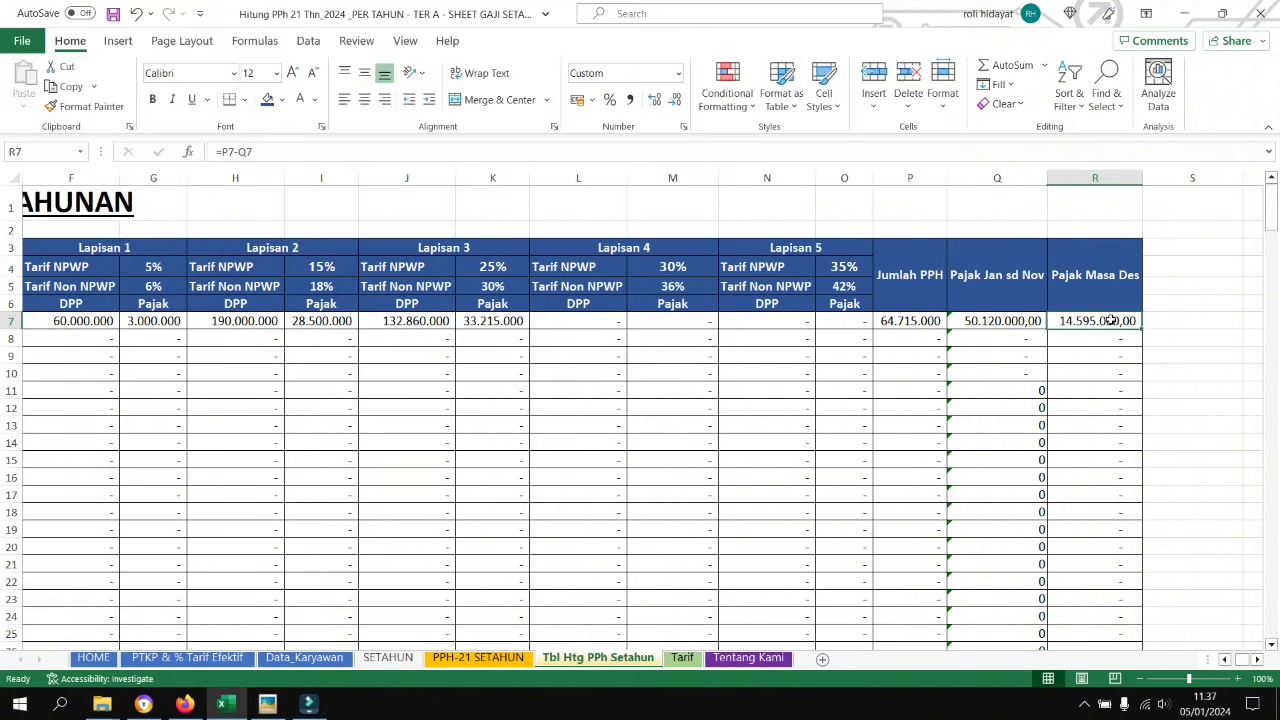
pyautogui.moveTo(945, 428); pyautogui.dragTo(123, 442)
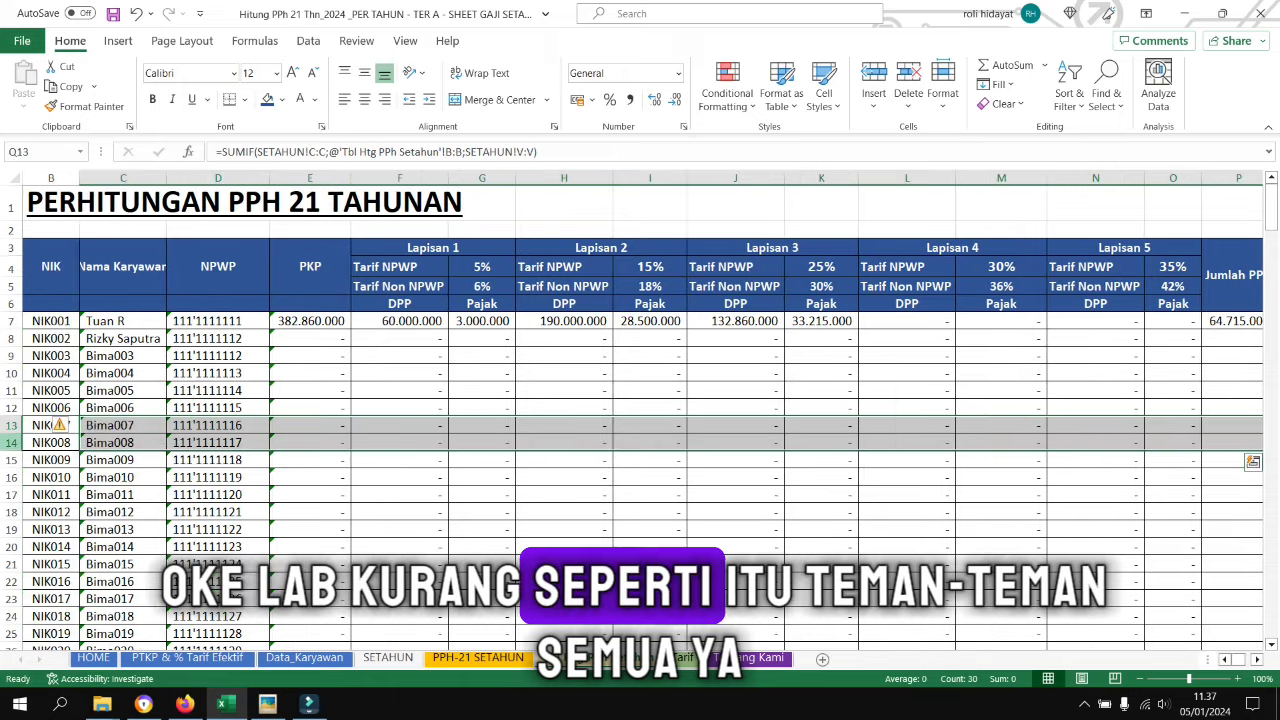